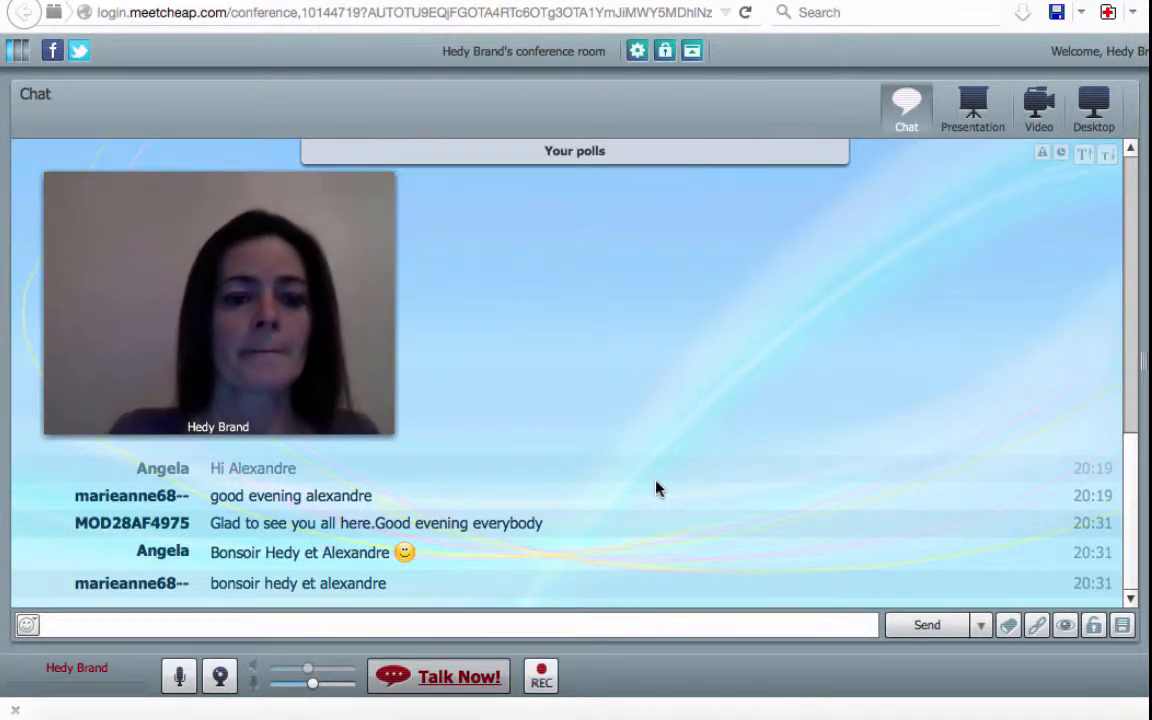
# - Share the desktop in the conference room and go through the newsletter email down to its signature
pyautogui.click(1094, 112)
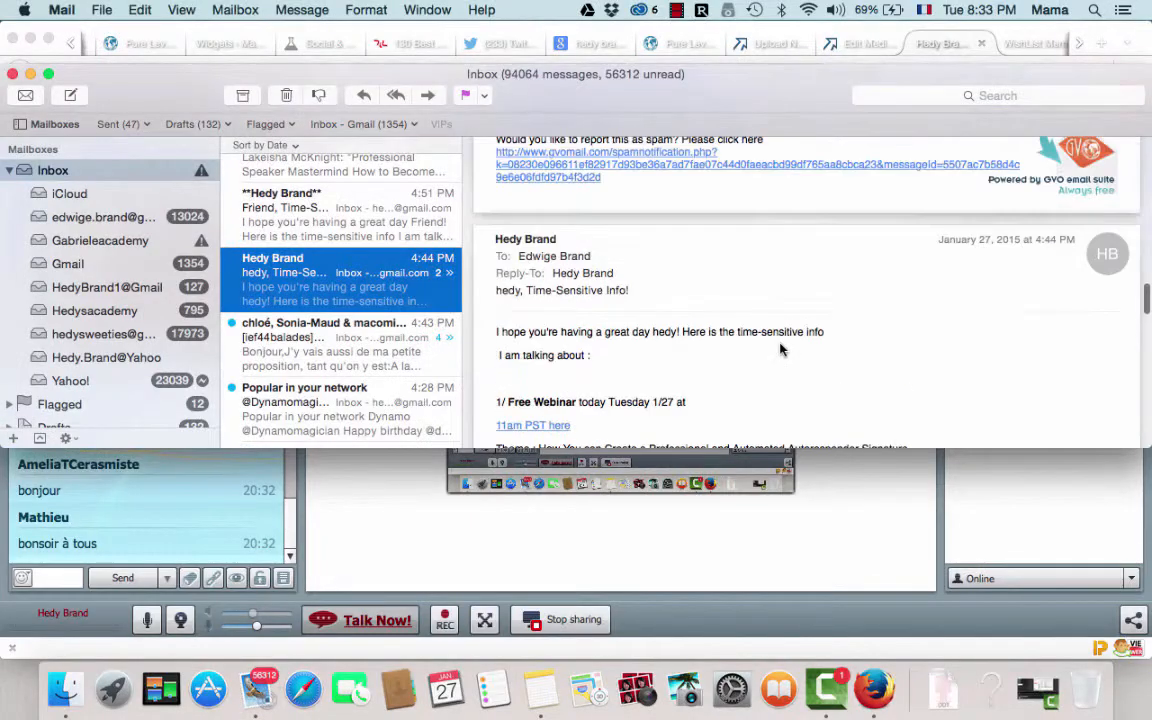
pyautogui.scroll(-3, 782, 349)
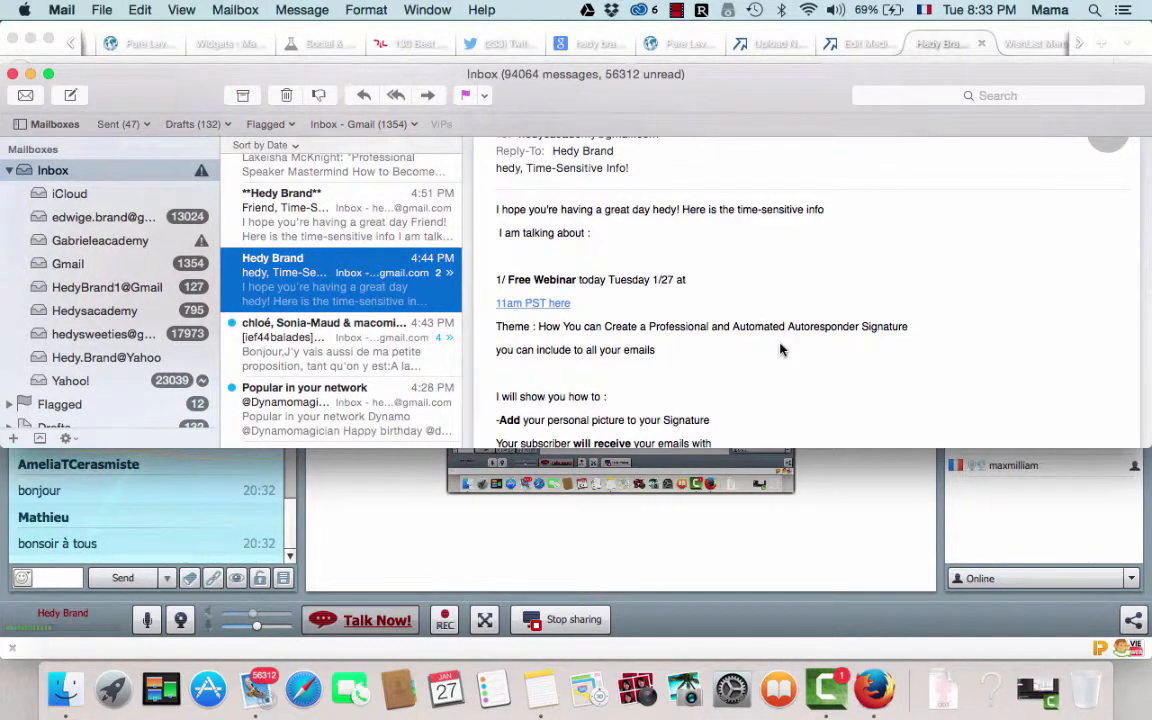
pyautogui.scroll(-3, 781, 349)
pyautogui.scroll(-20, 781, 349)
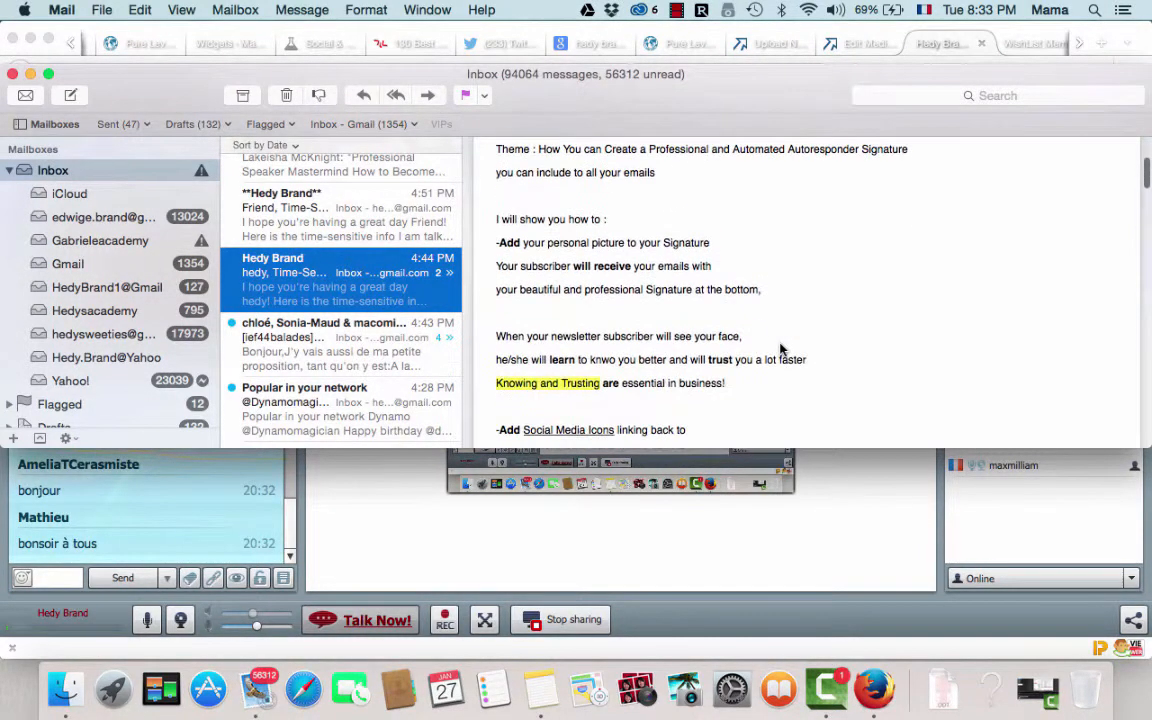
pyautogui.scroll(-8, 781, 349)
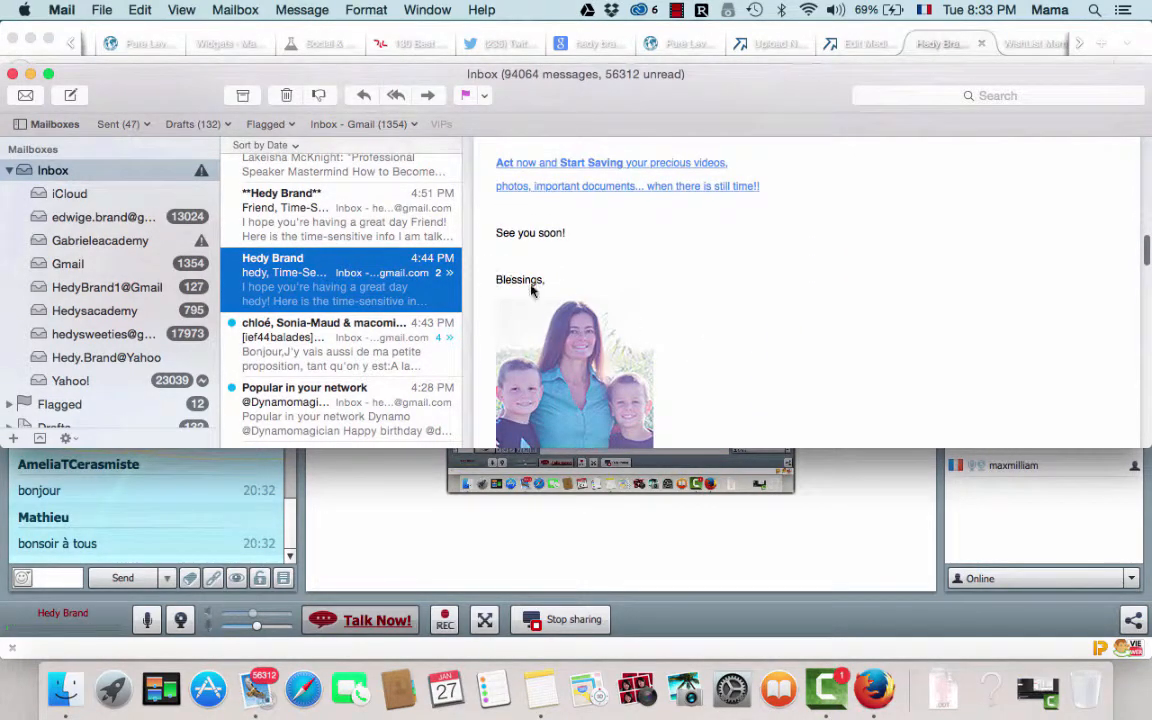
pyautogui.scroll(-2, 547, 254)
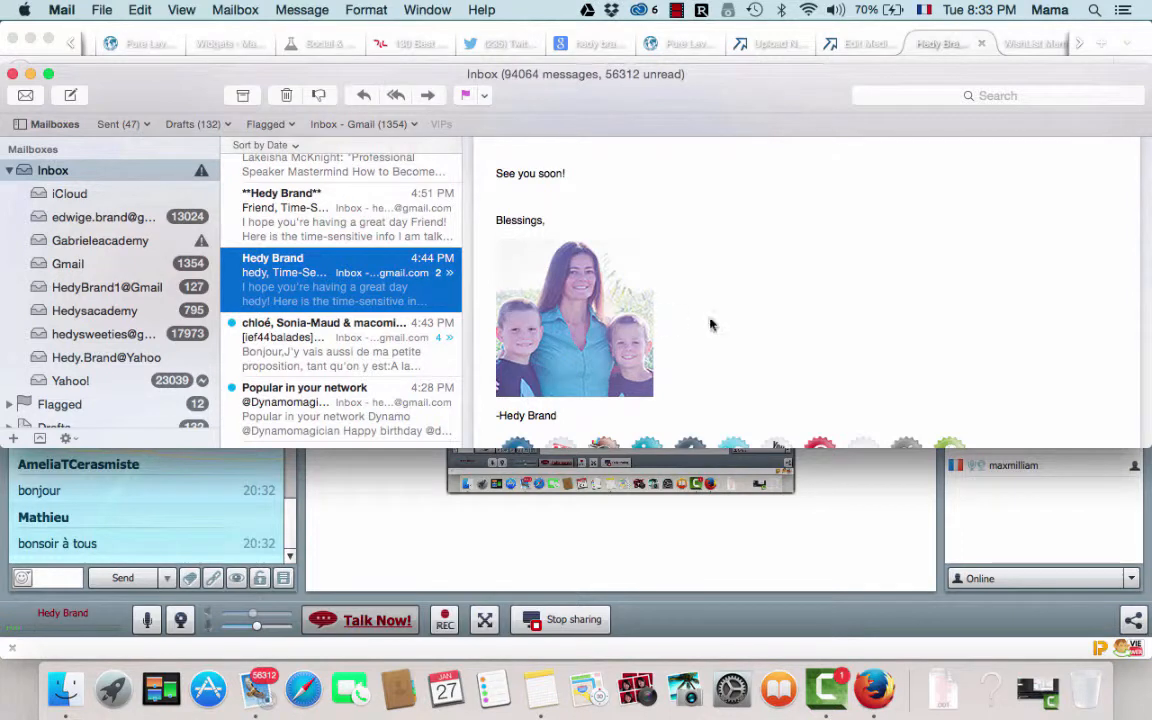
# - Examine the email signature's photo, social media icons, icon links and contact details
pyautogui.scroll(-3, 705, 300)
pyautogui.scroll(3, 562, 290)
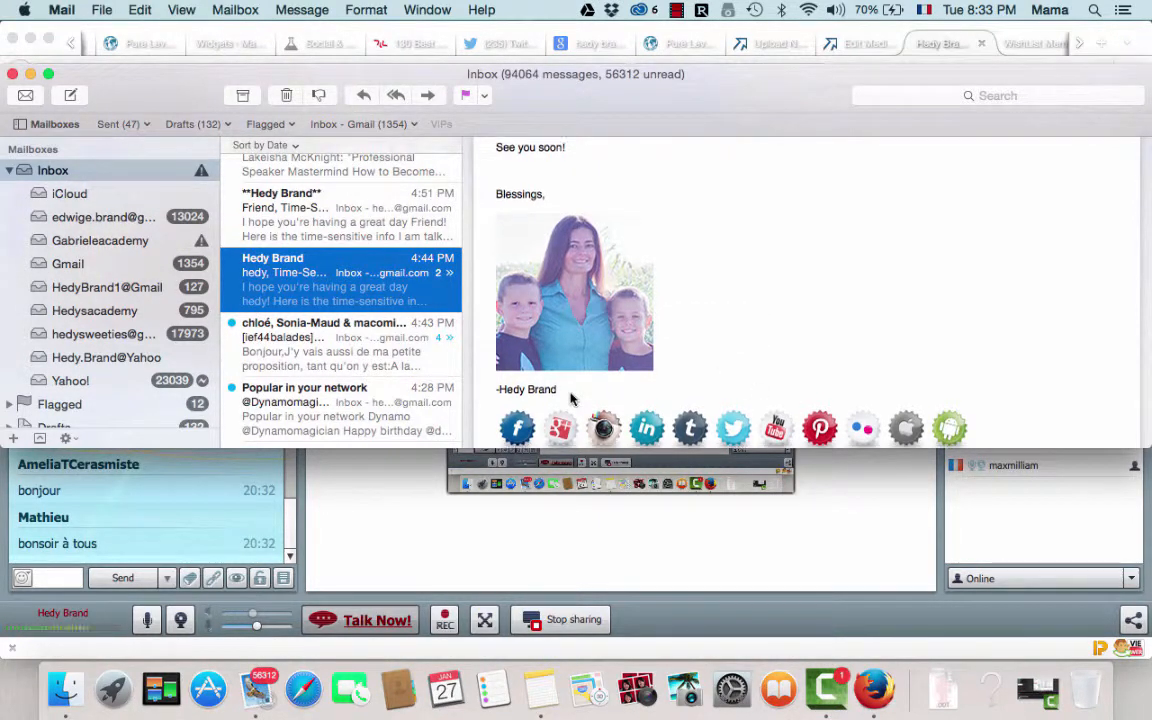
pyautogui.scroll(-2, 590, 402)
pyautogui.scroll(1, 575, 400)
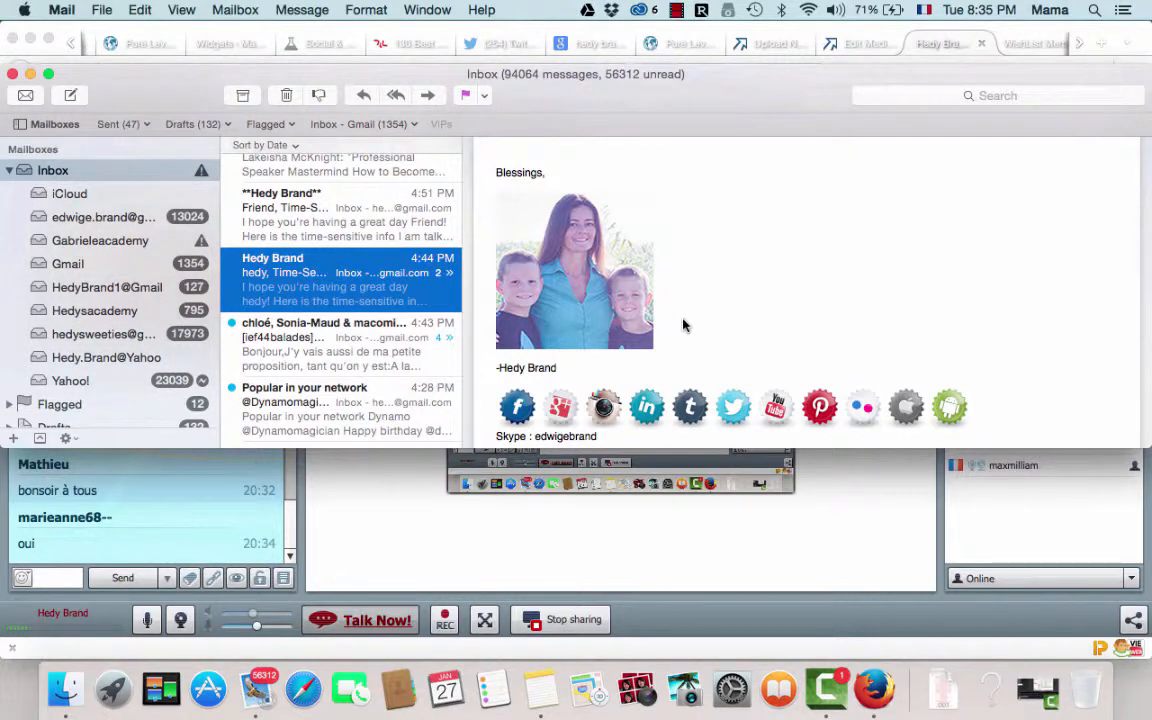
pyautogui.scroll(-2, 737, 345)
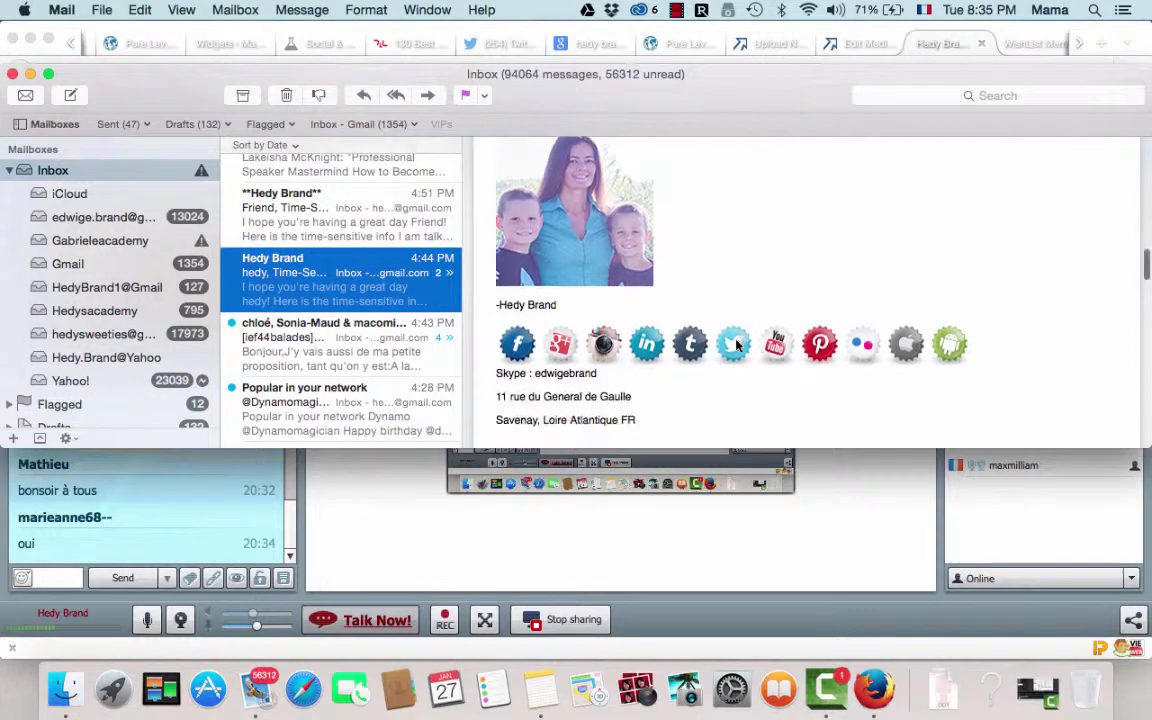
pyautogui.scroll(-1, 737, 345)
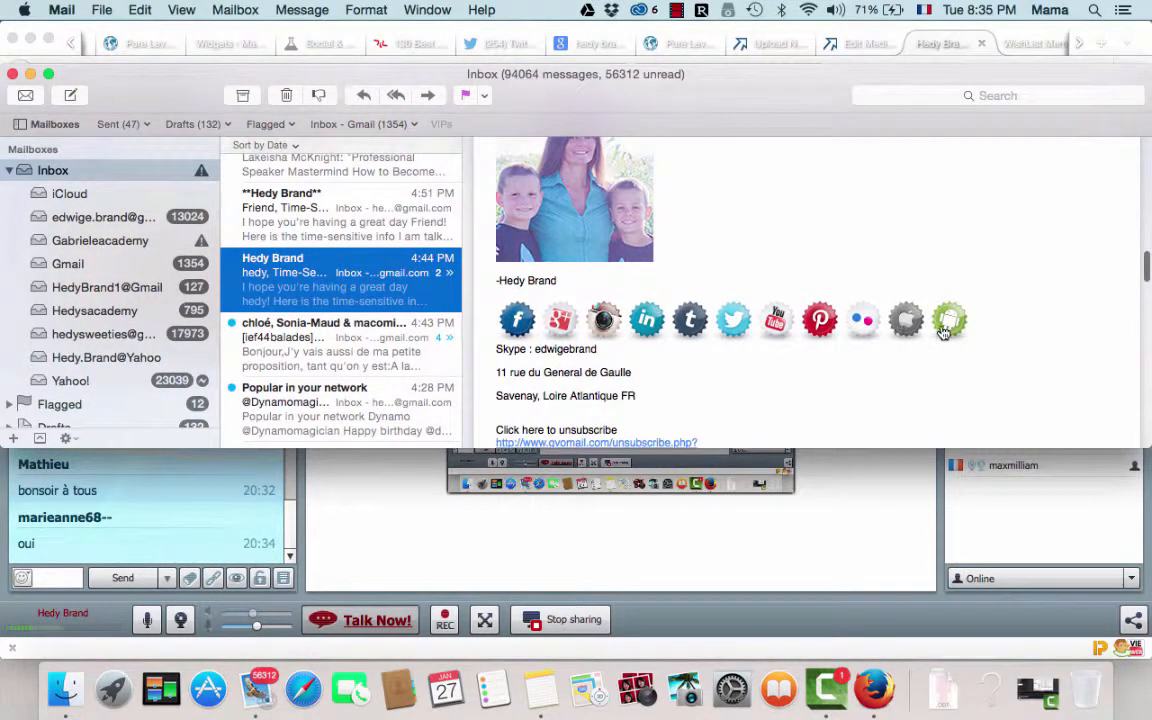
pyautogui.scroll(3, 944, 332)
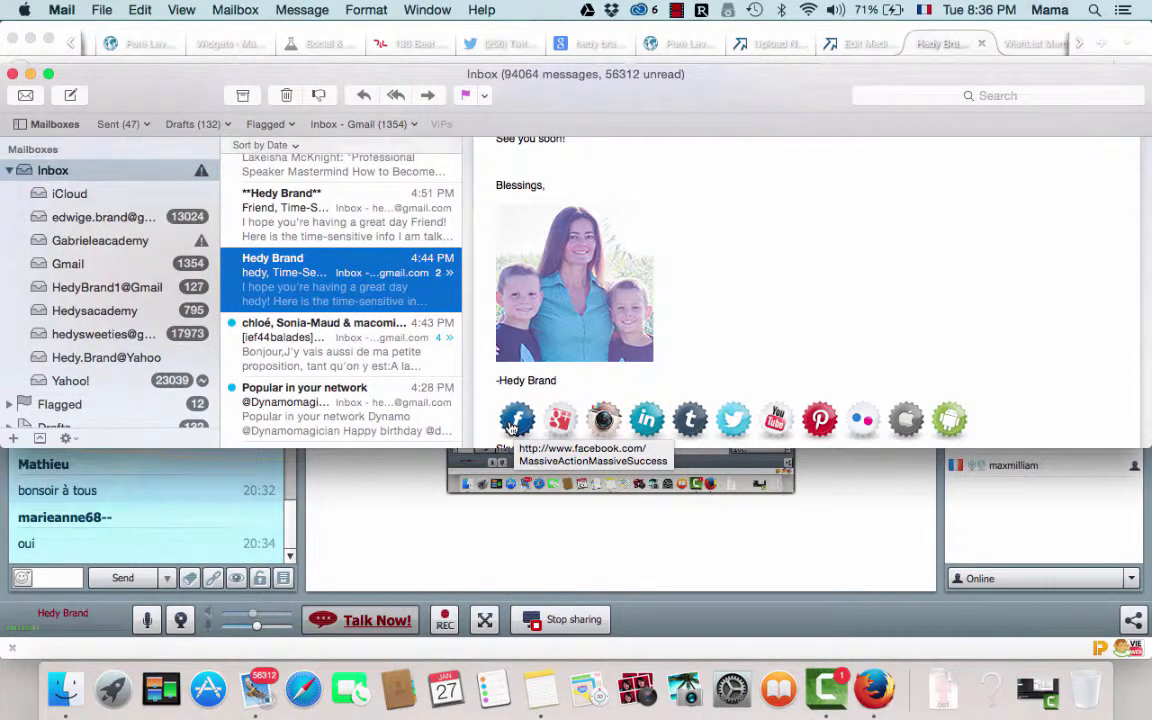
pyautogui.scroll(1, 511, 427)
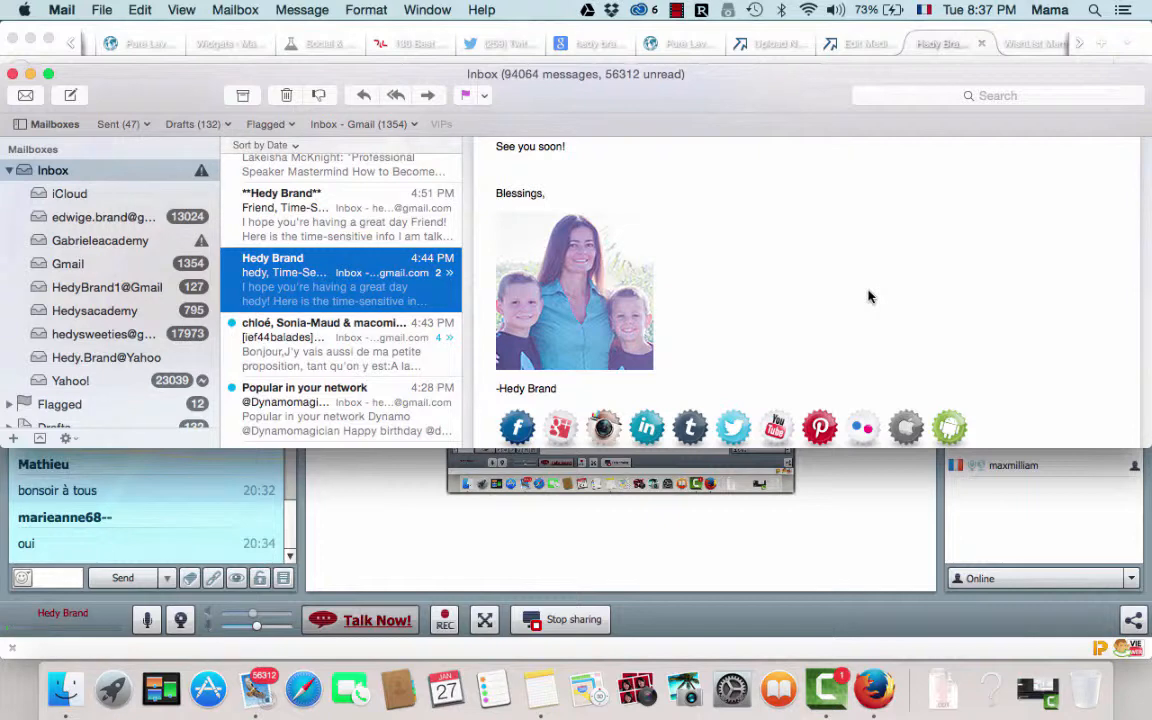
# - Switch to Firefox and bring up the Pure Leverage Broadcast Messages page
pyautogui.click(384, 540)
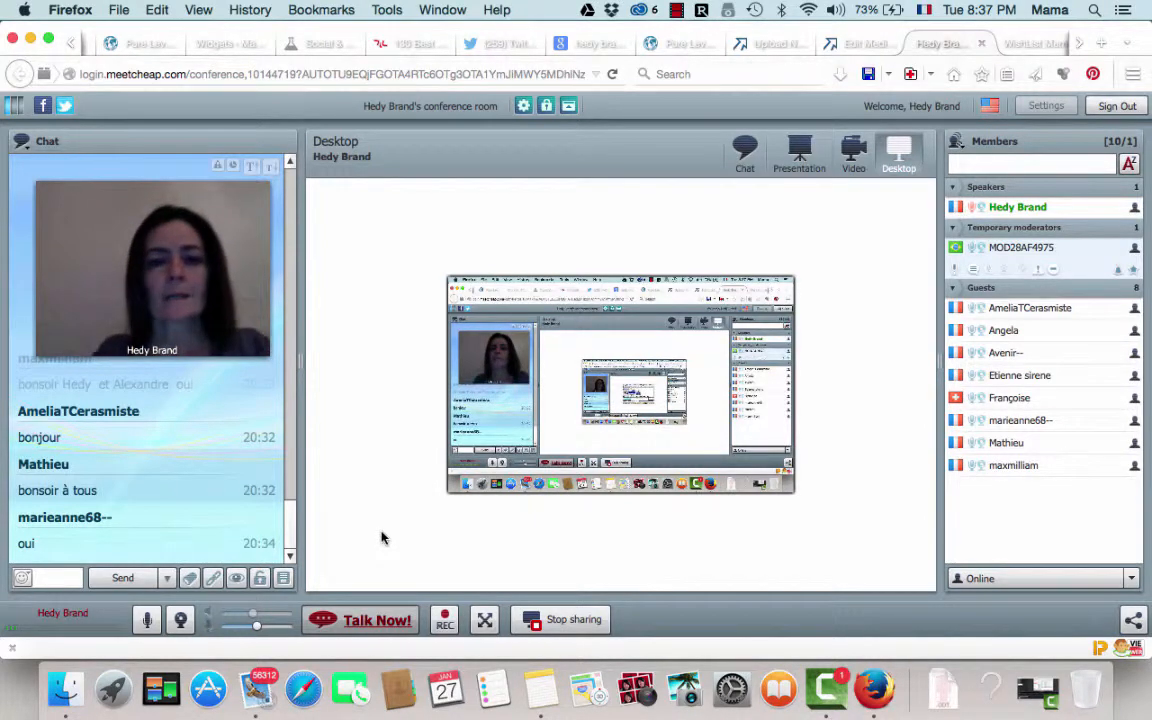
pyautogui.click(130, 44)
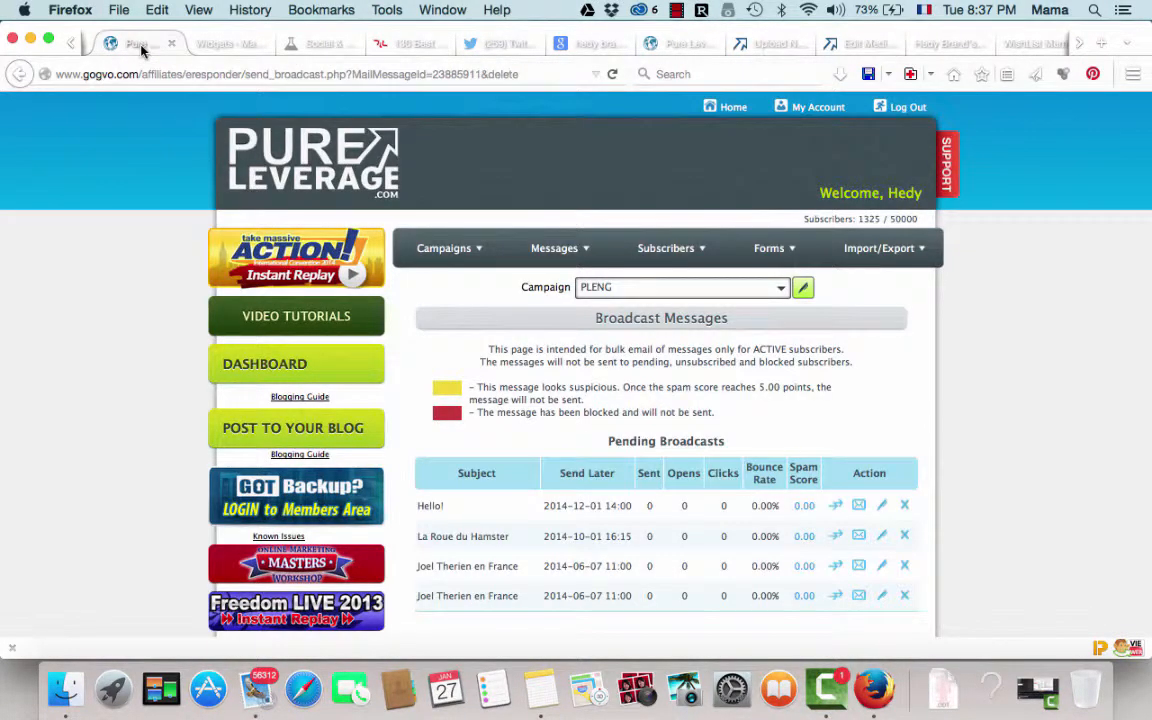
pyautogui.click(70, 44)
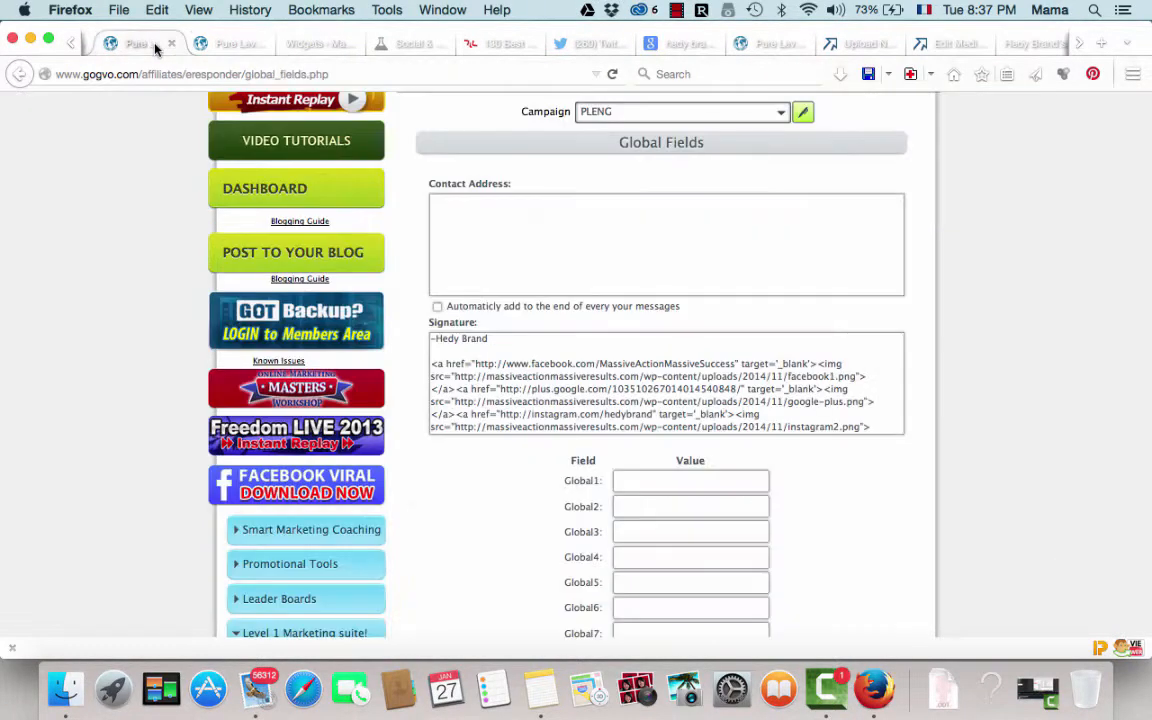
pyautogui.click(232, 46)
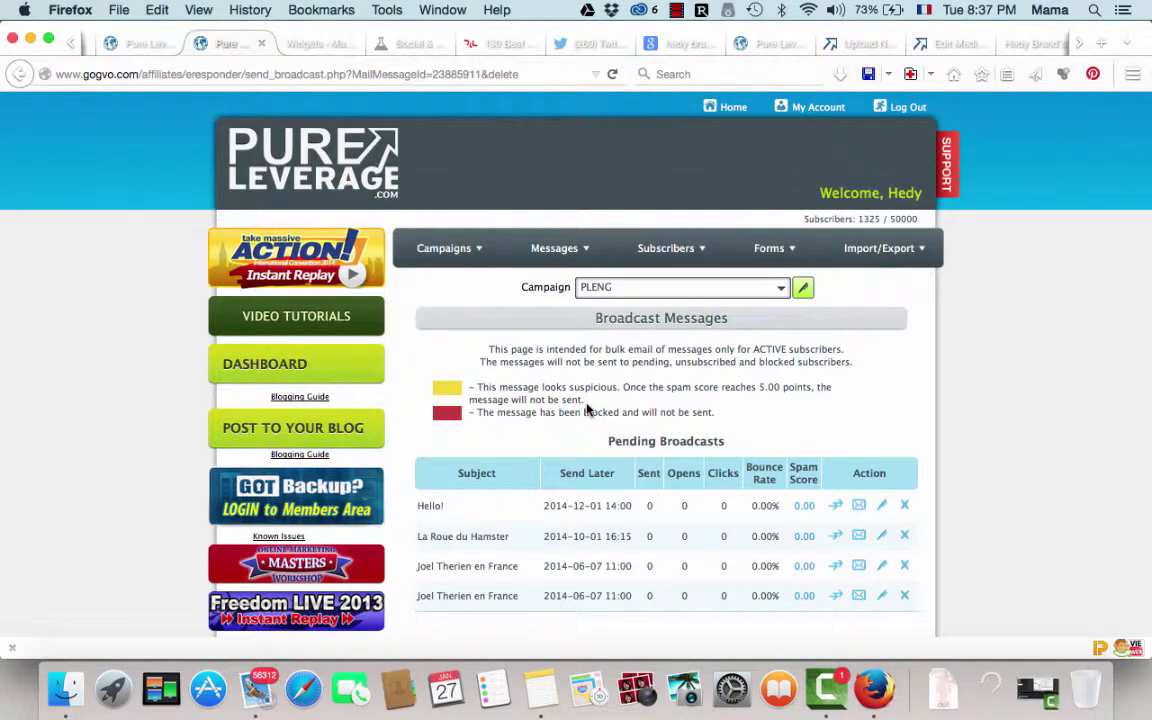
# - Select the Pure Leverage France 1 campaign and open its Global Fields page
pyautogui.moveTo(560, 250)
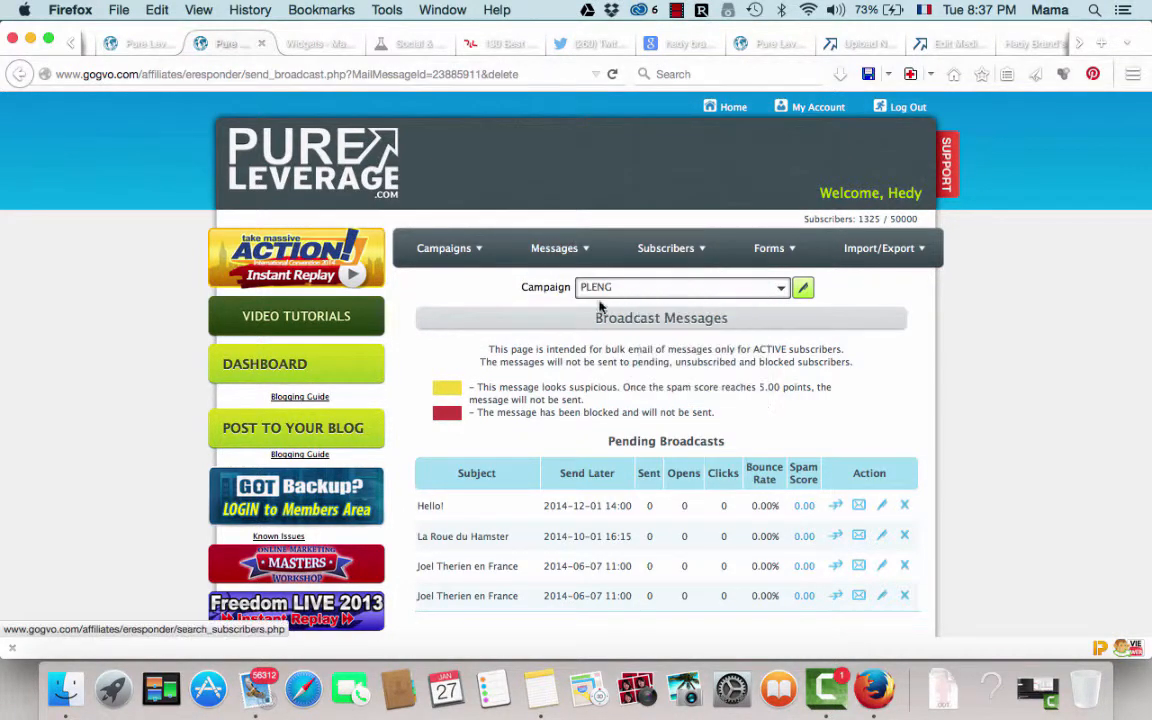
pyautogui.click(781, 290)
pyautogui.click(512, 329)
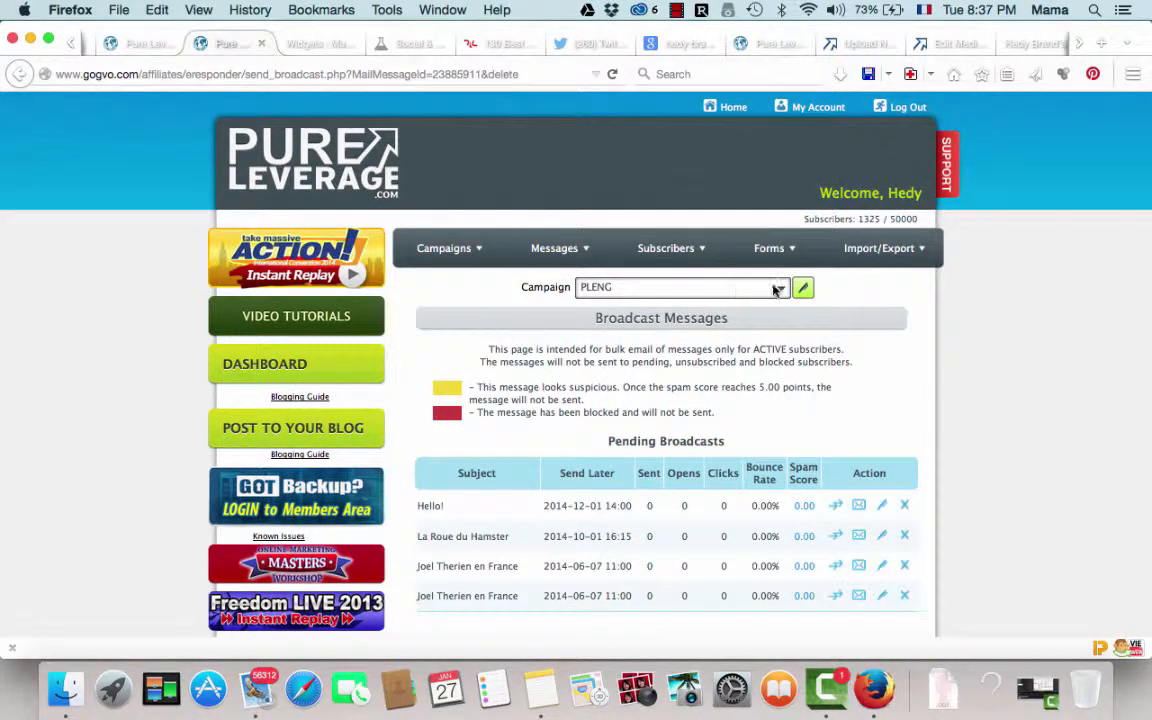
pyautogui.click(697, 288)
pyautogui.click(727, 333)
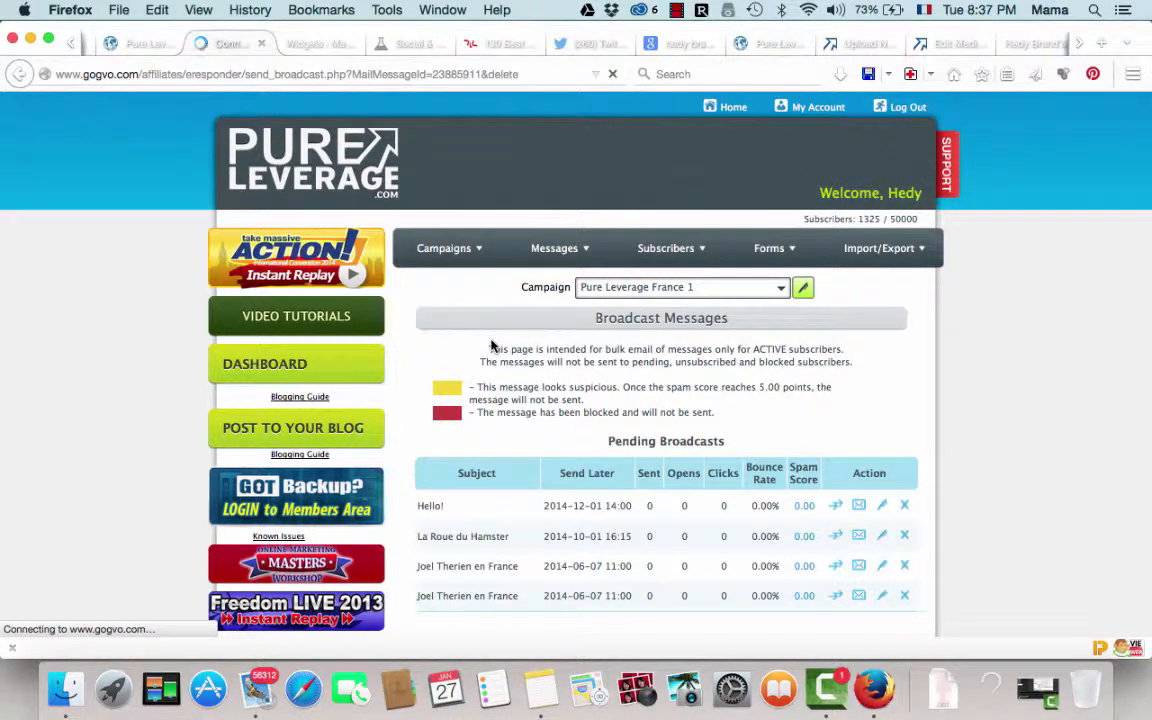
pyautogui.moveTo(440, 250)
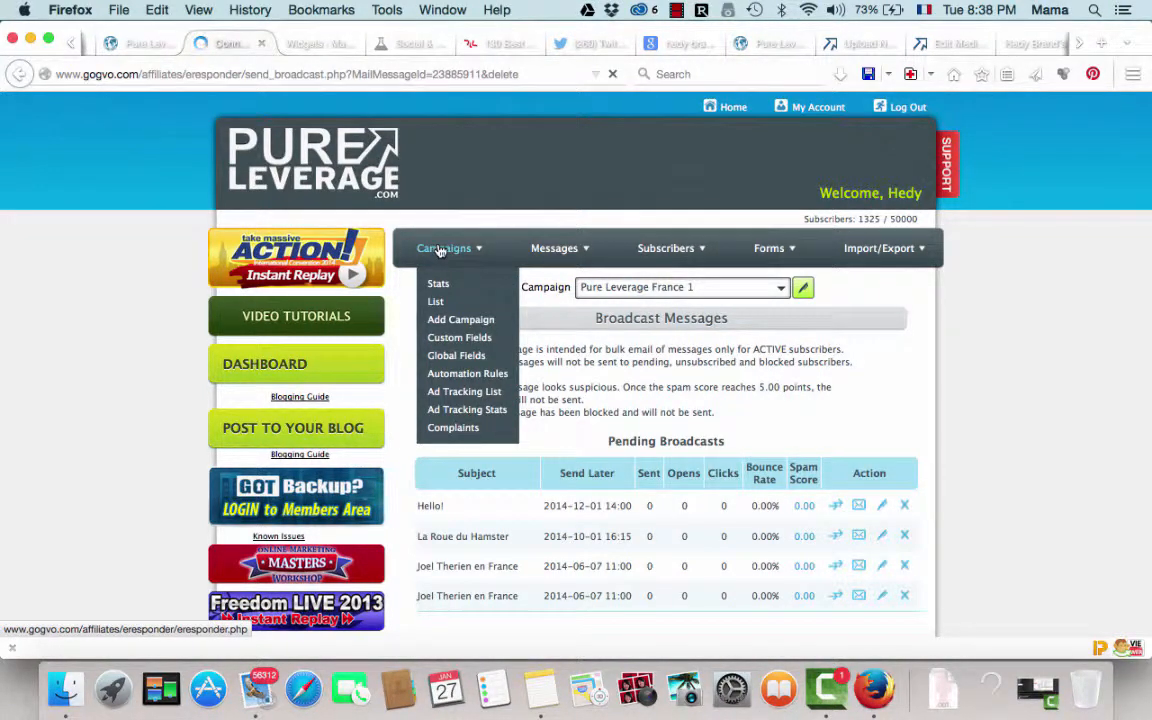
pyautogui.click(466, 364)
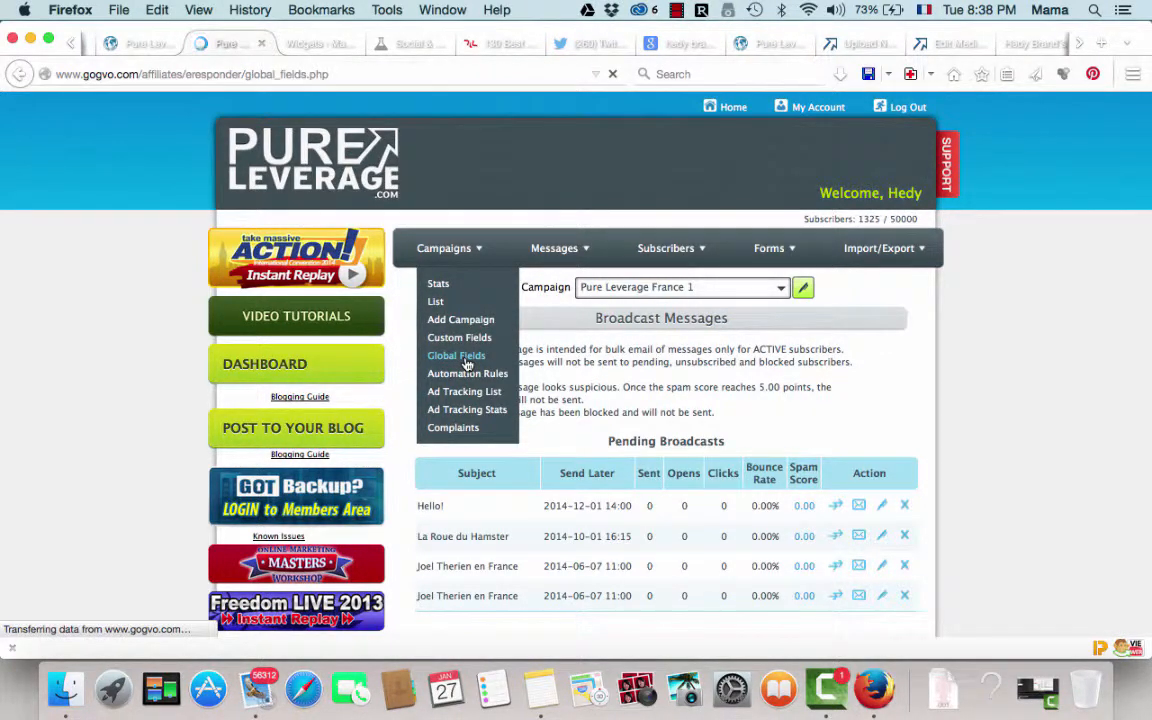
# - Examine the HTML code in the campaign's Signature field, including the photo link and the social icon links
pyautogui.scroll(-2, 674, 532)
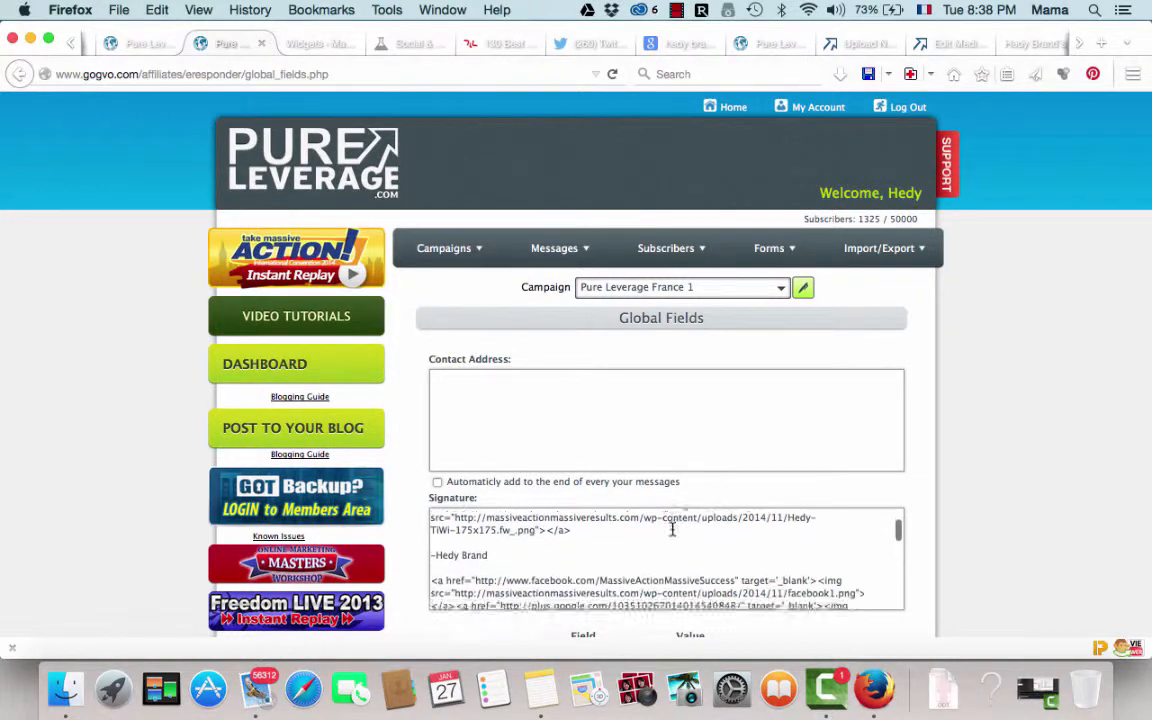
pyautogui.scroll(2, 674, 532)
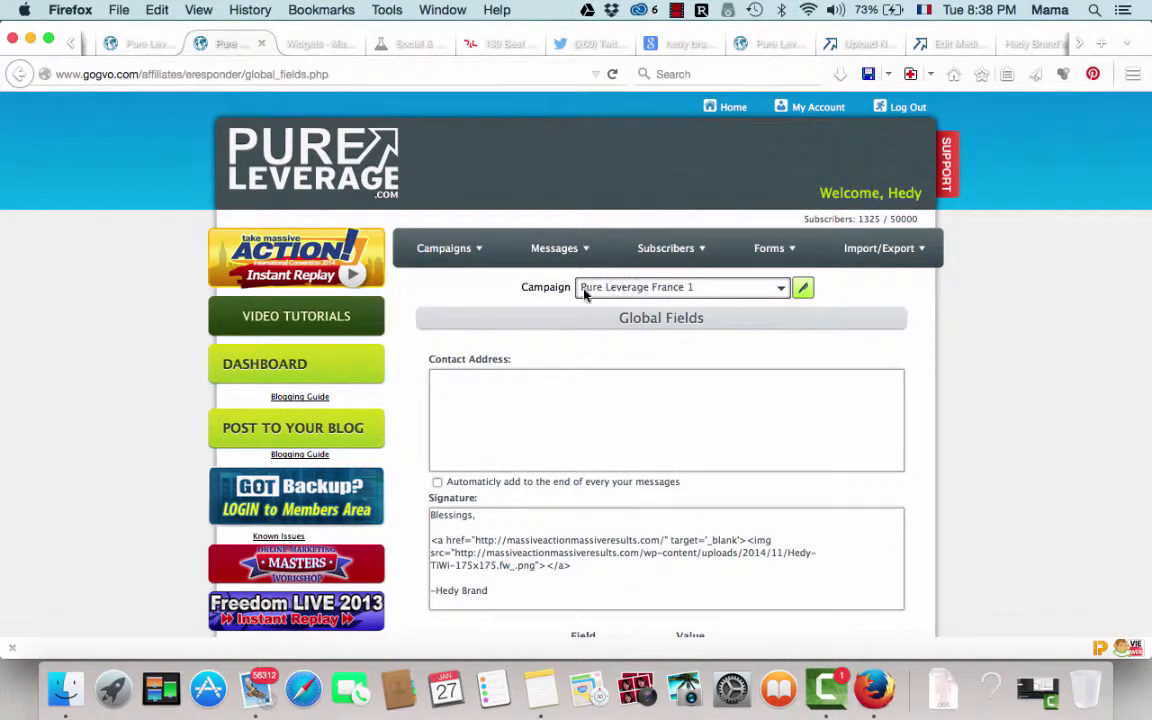
pyautogui.click(779, 289)
pyautogui.click(780, 290)
pyautogui.scroll(-4, 762, 439)
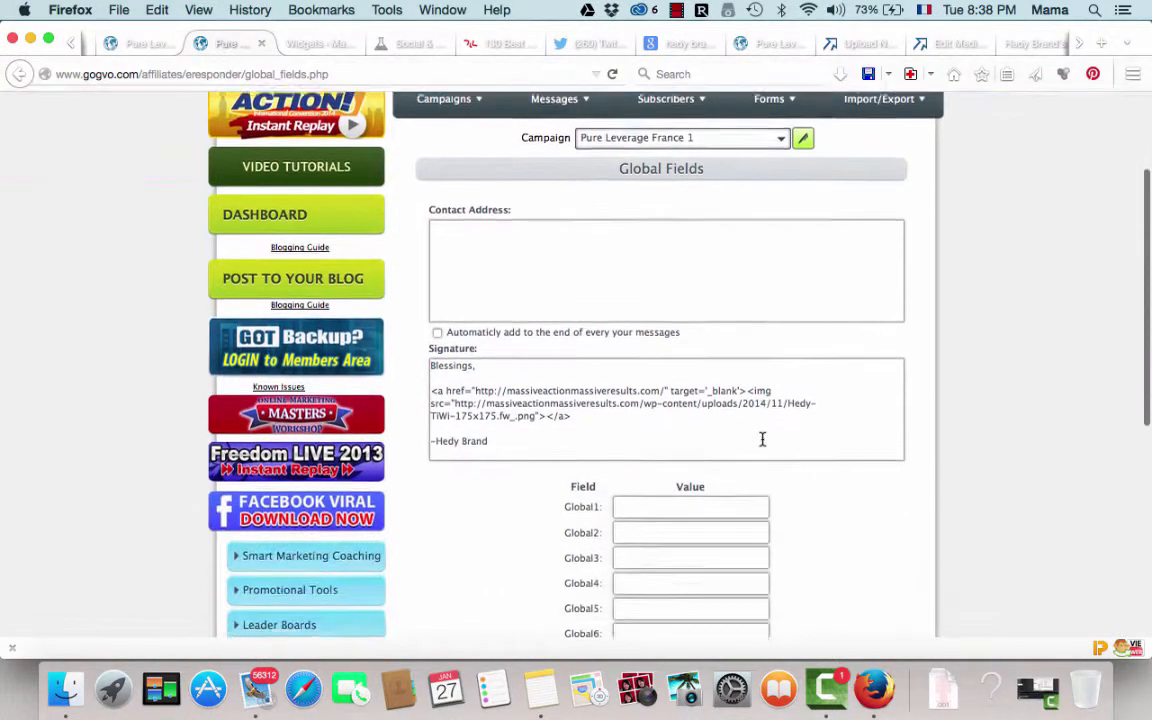
pyautogui.scroll(-15, 548, 398)
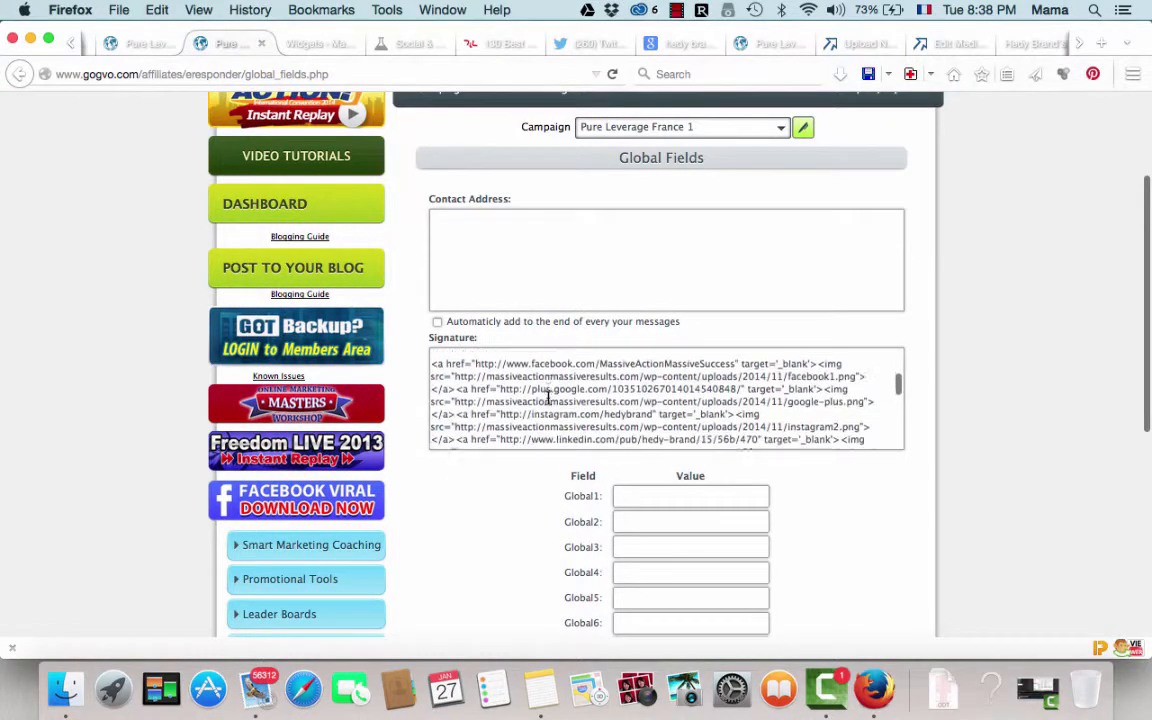
pyautogui.scroll(15, 548, 398)
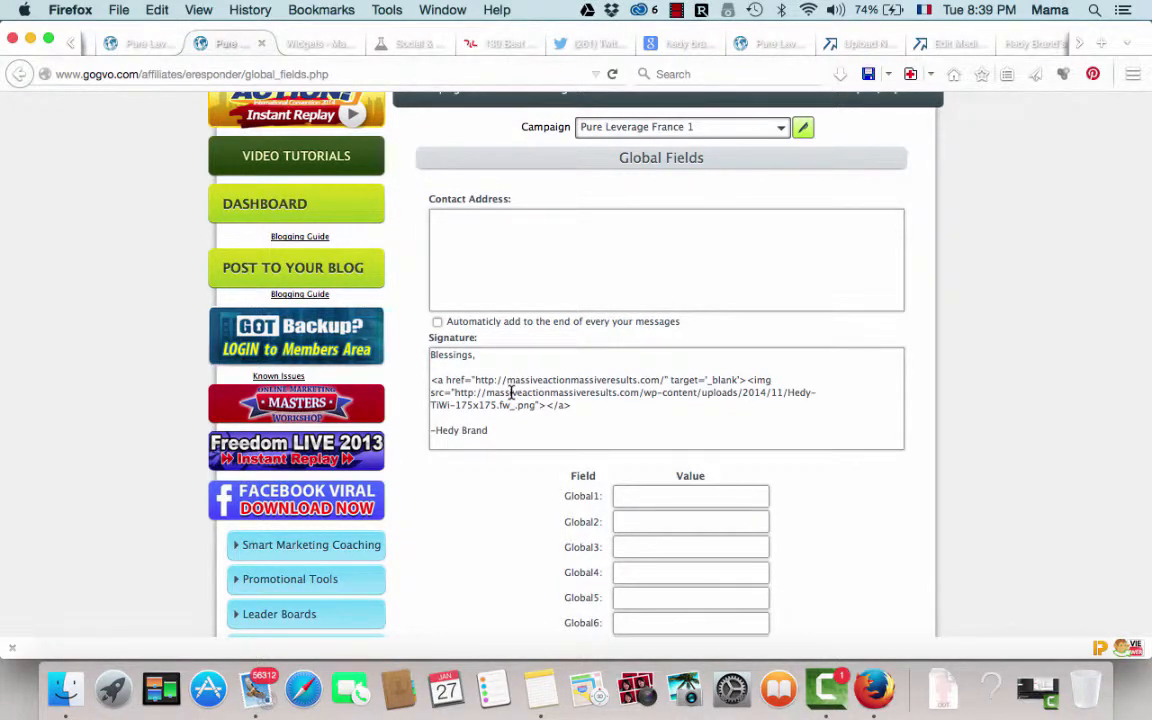
pyautogui.moveTo(573, 405); pyautogui.dragTo(428, 380)
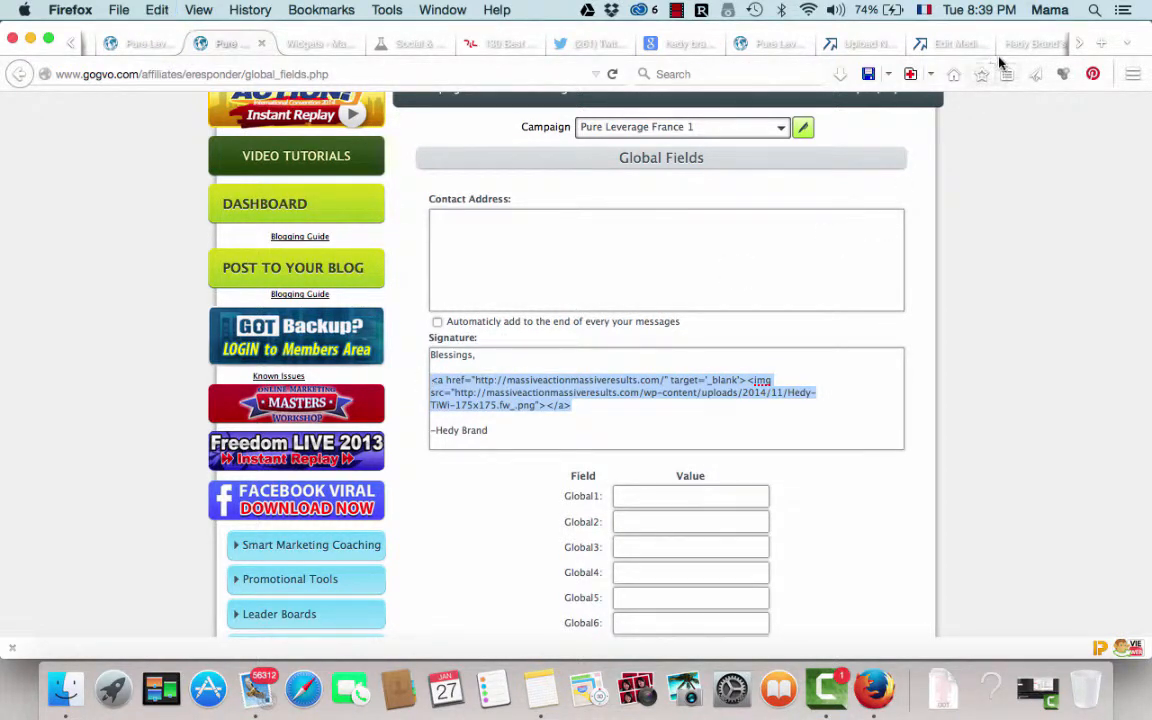
pyautogui.click(651, 397)
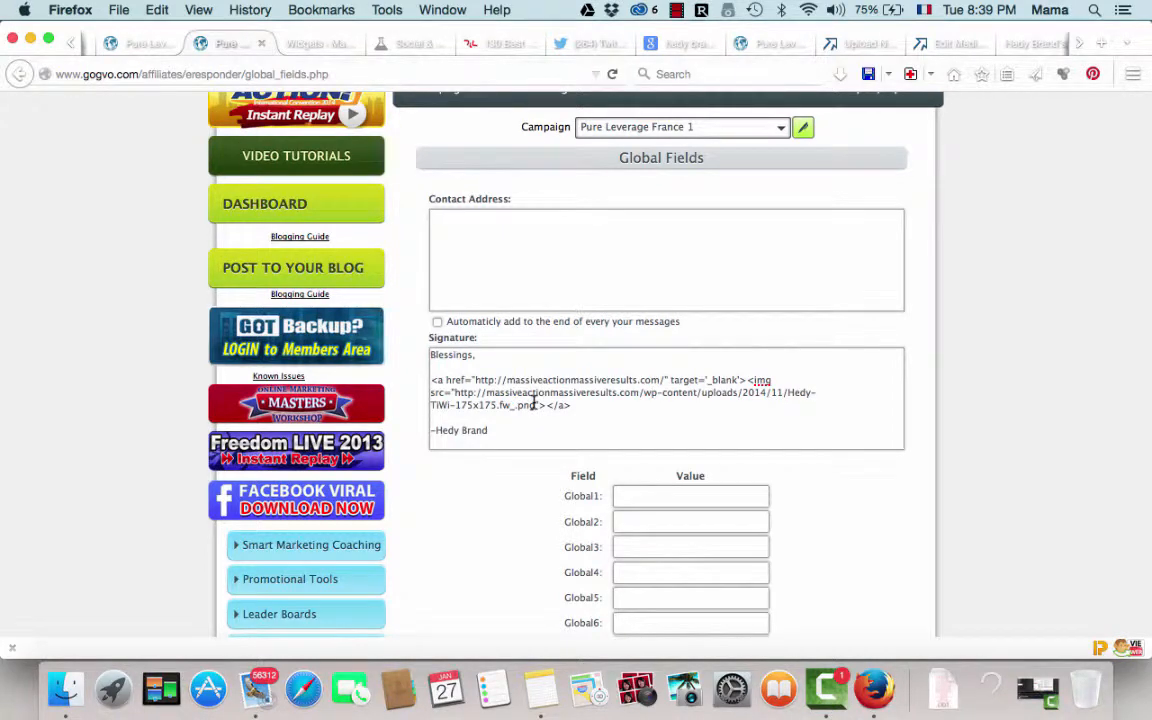
pyautogui.click(1023, 46)
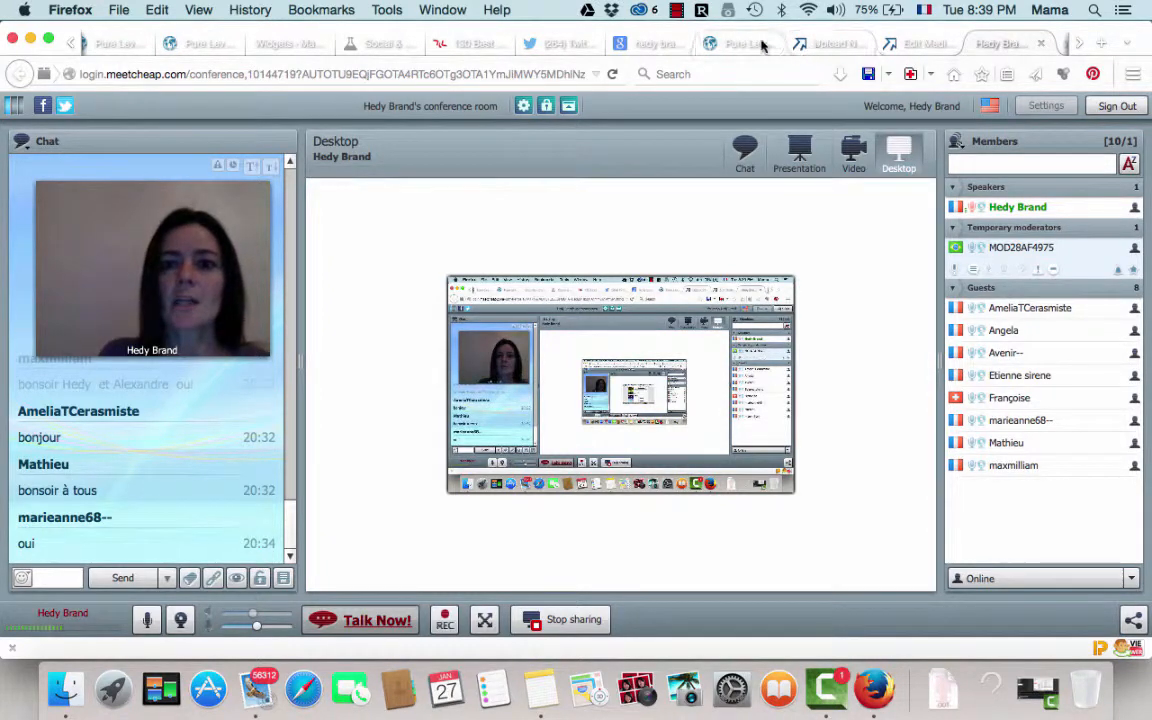
pyautogui.click(200, 44)
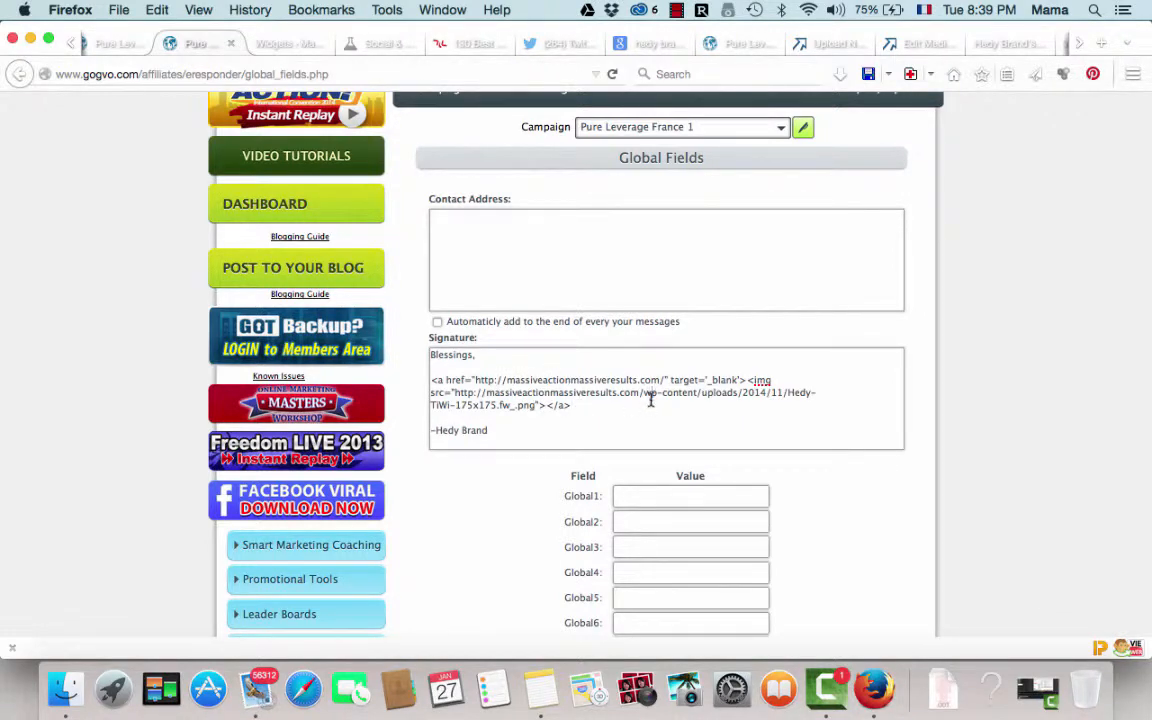
pyautogui.click(727, 46)
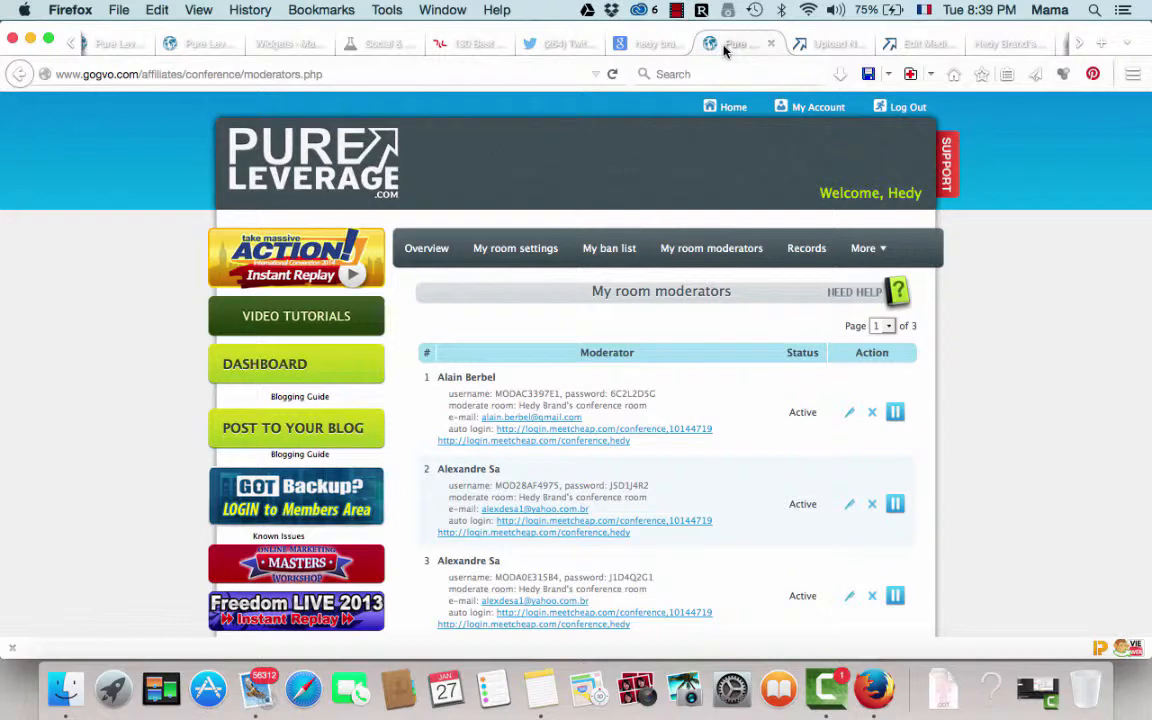
pyautogui.click(818, 50)
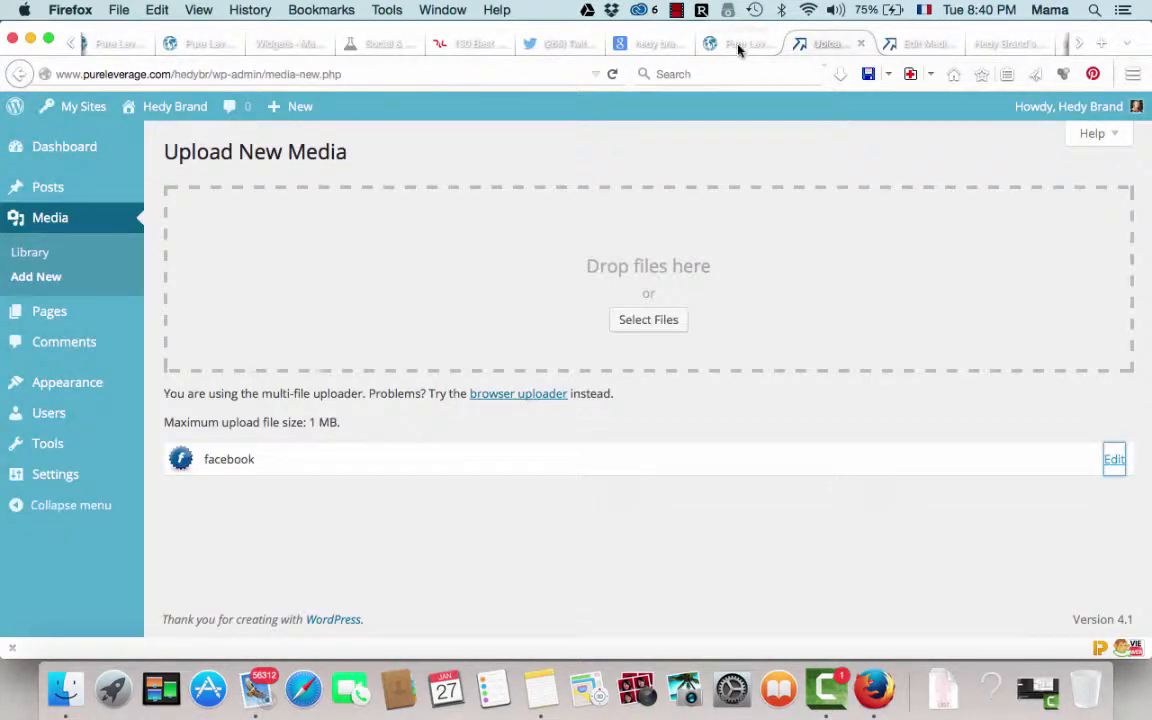
pyautogui.click(194, 52)
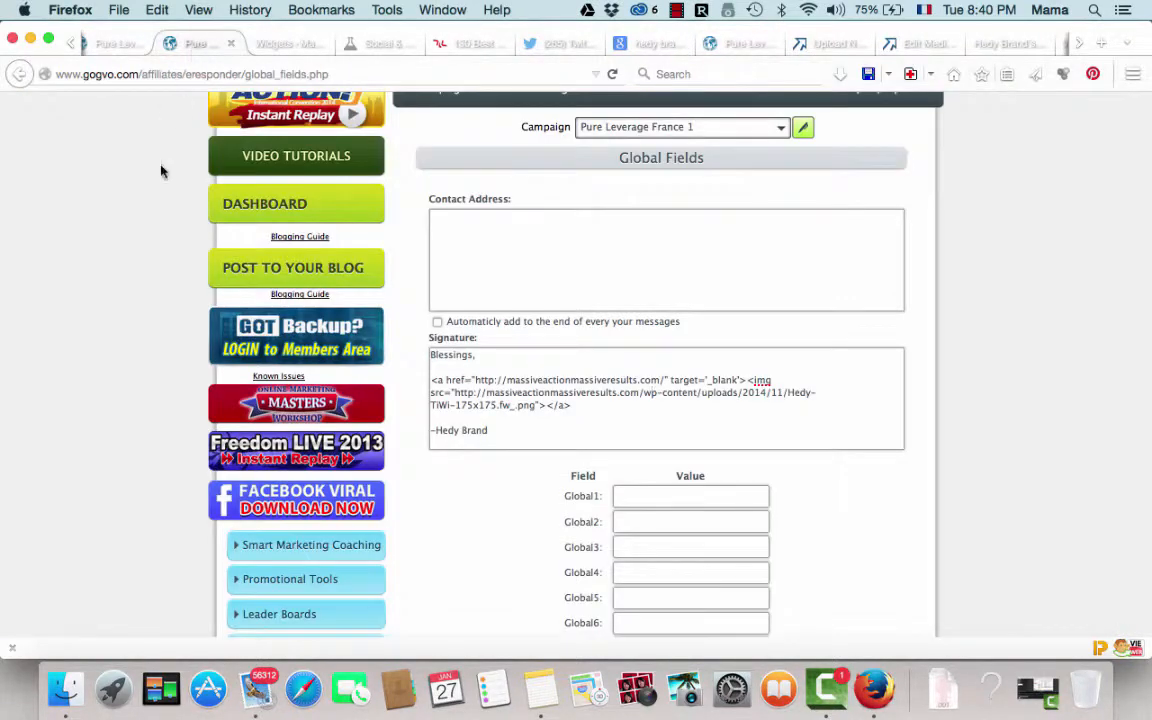
# - Bring up WordPress's Upload New Media page and view the icon files in the 64x64 folder without uploading any
pyautogui.click(808, 45)
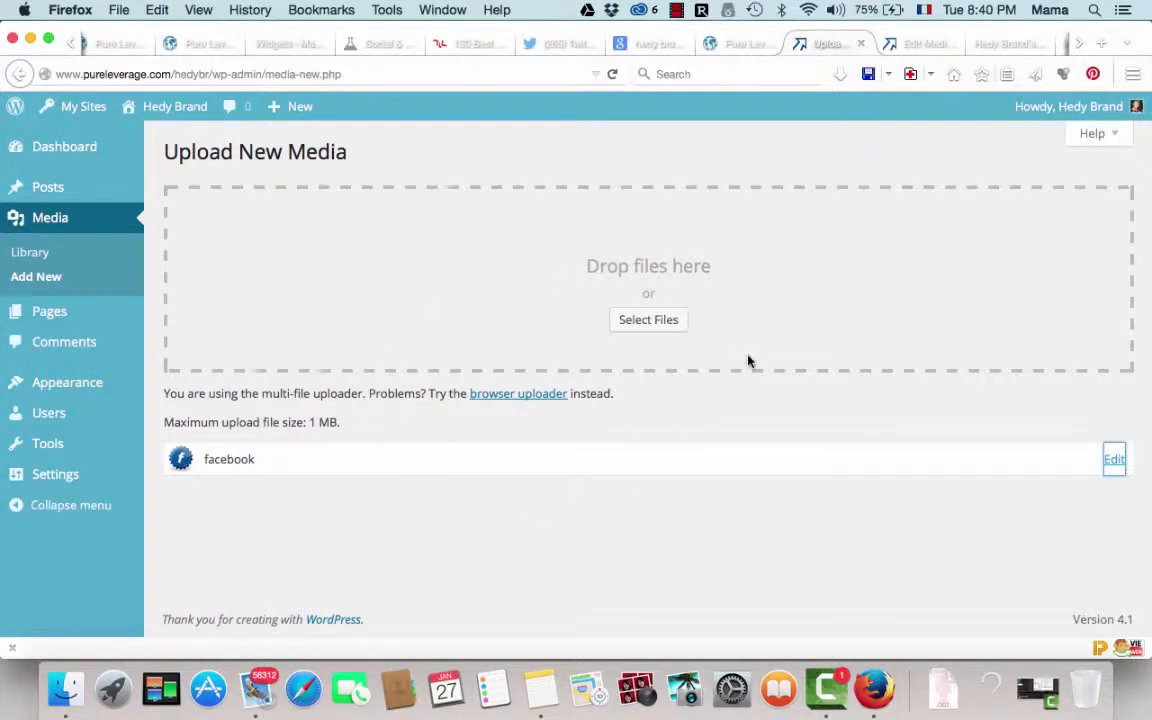
pyautogui.click(649, 320)
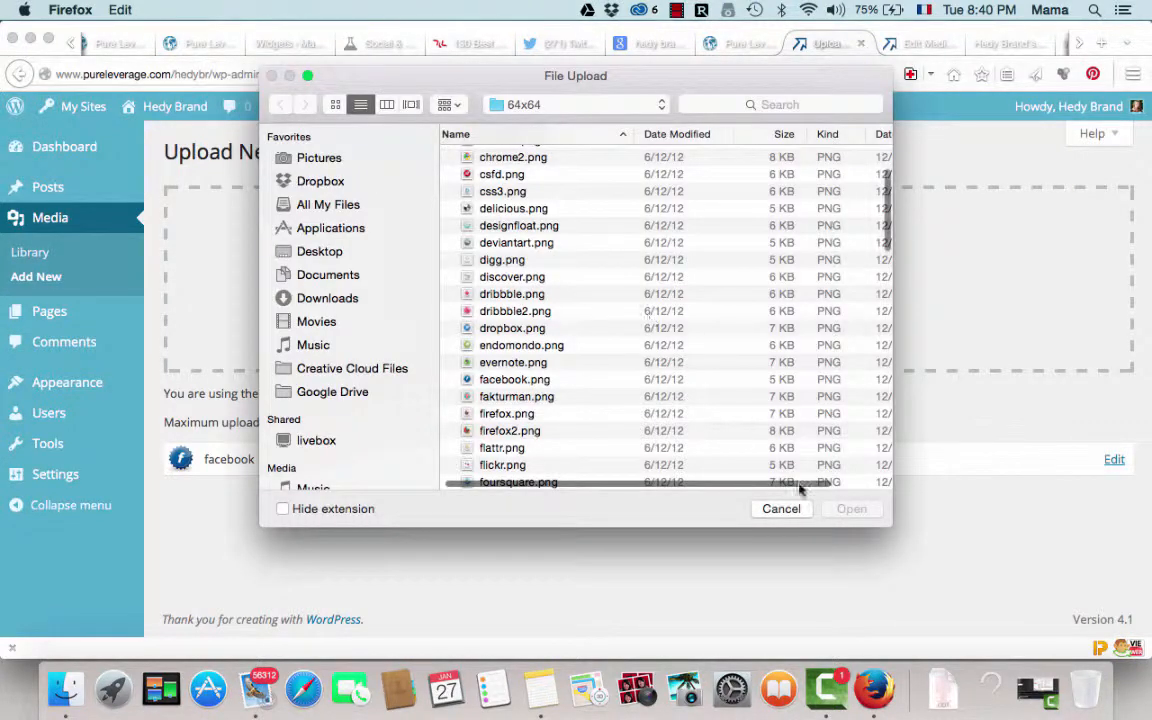
pyautogui.click(782, 509)
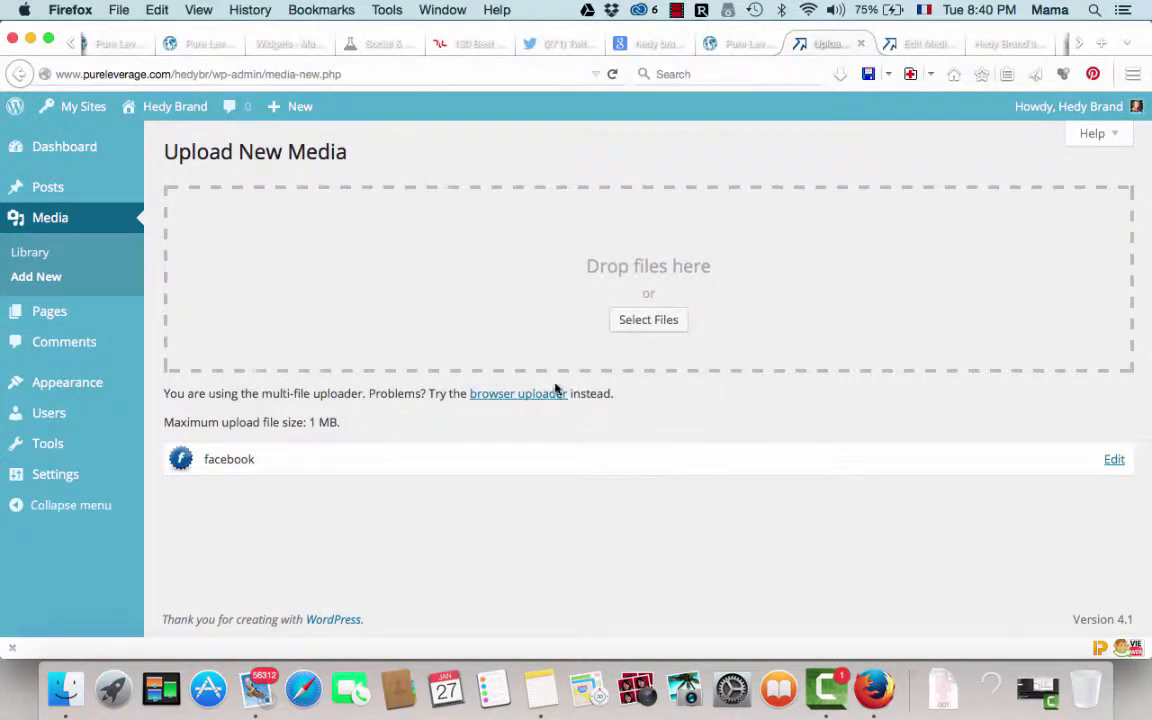
# - Open the newly uploaded Facebook icon's attachment details in the Media Library and select its file URL
pyautogui.click(30, 252)
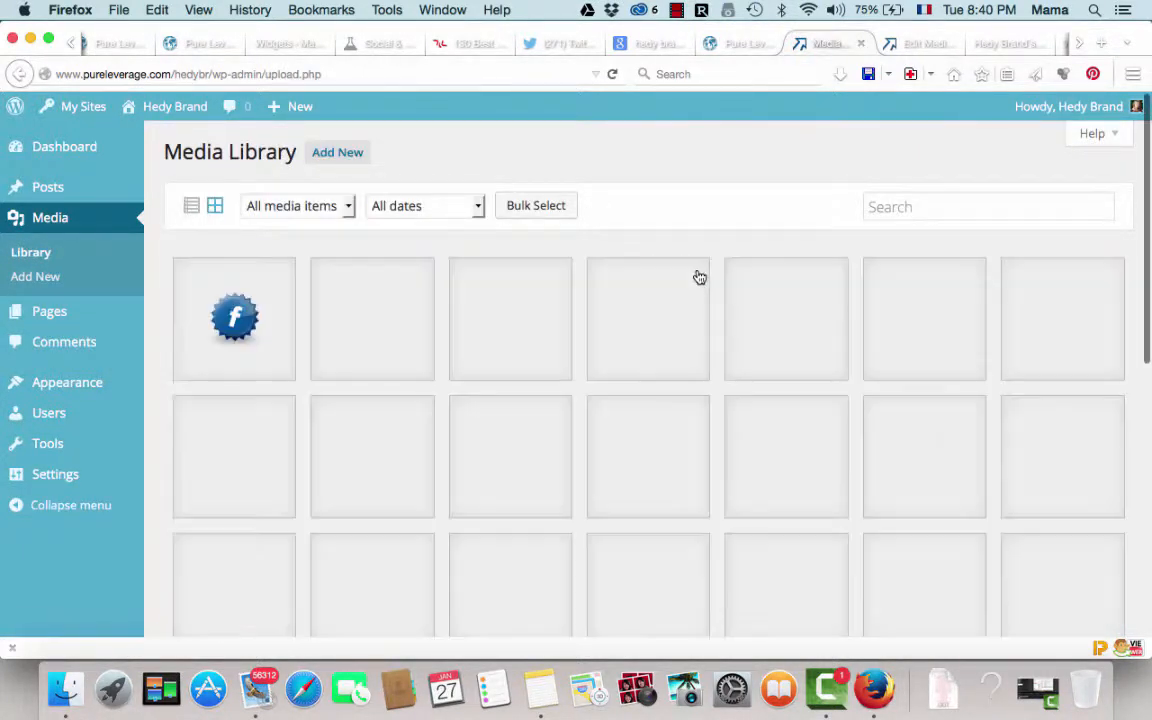
pyautogui.click(247, 319)
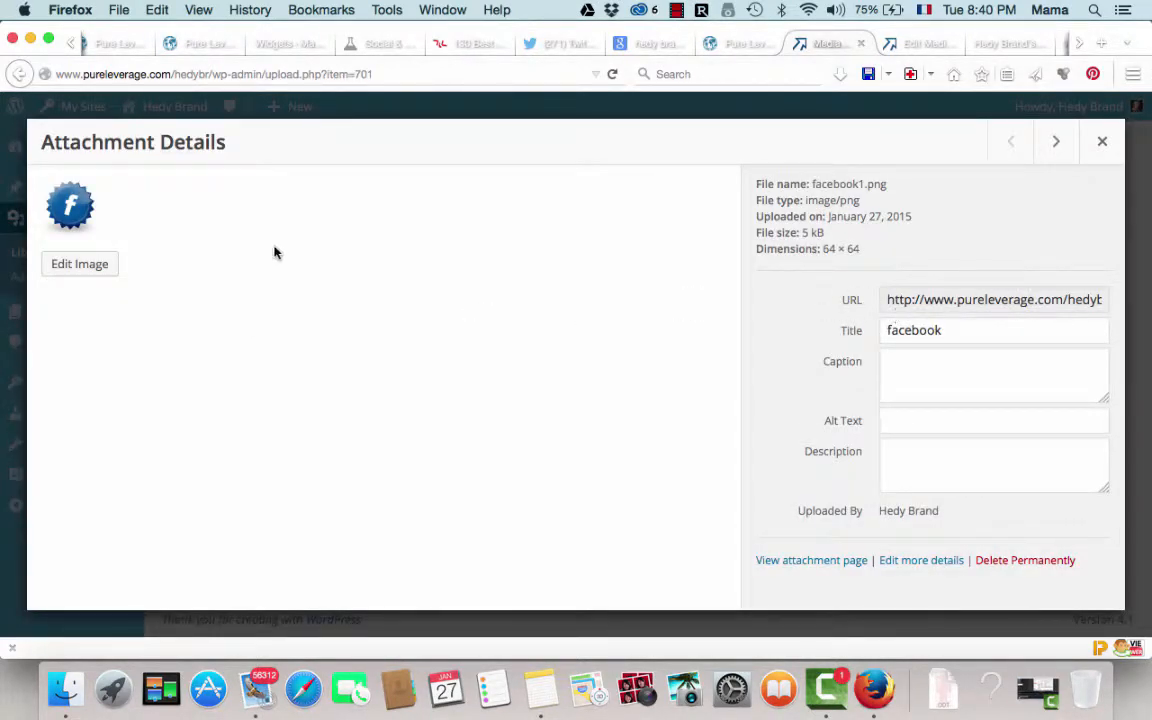
pyautogui.click(1102, 141)
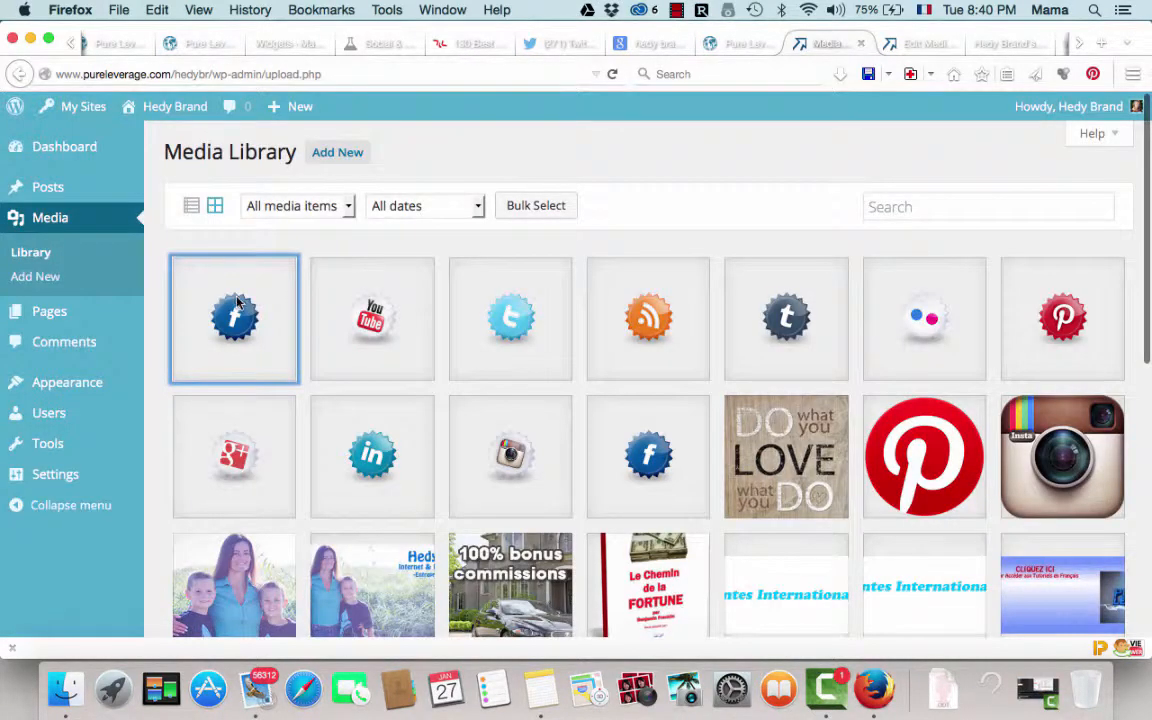
pyautogui.click(261, 288)
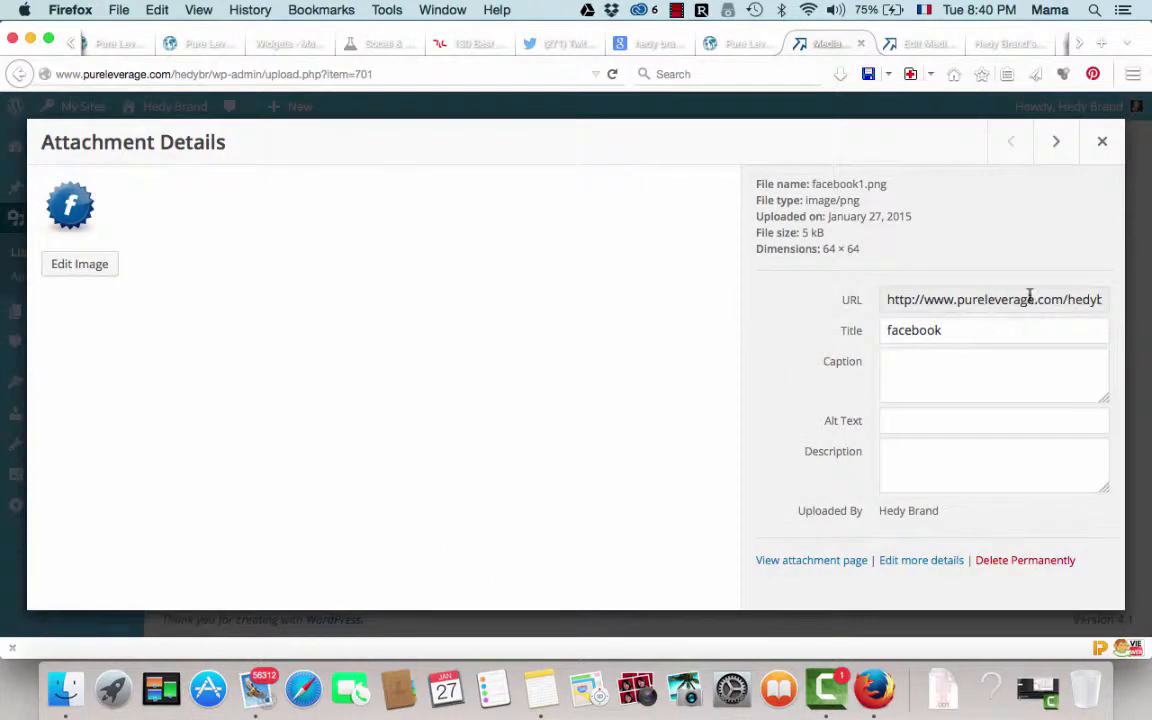
pyautogui.click(943, 300)
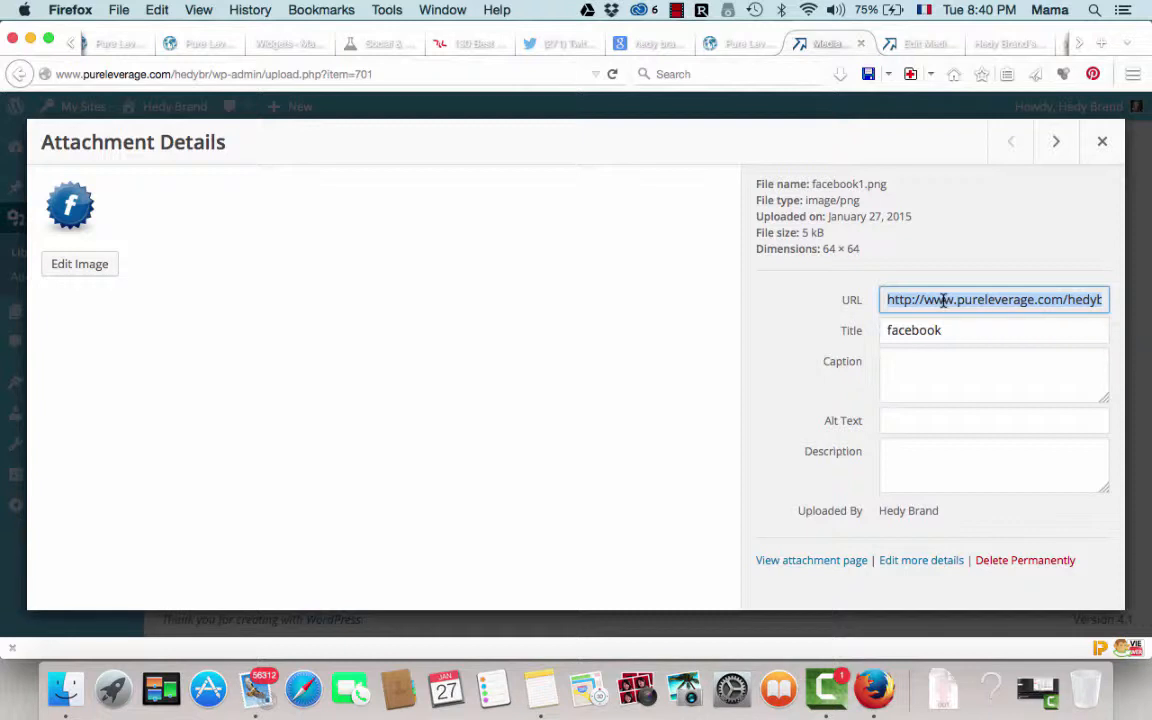
# - Return to the Global Fields page and review where image URLs appear in the Signature field's photo and Facebook icon code
pyautogui.click(183, 46)
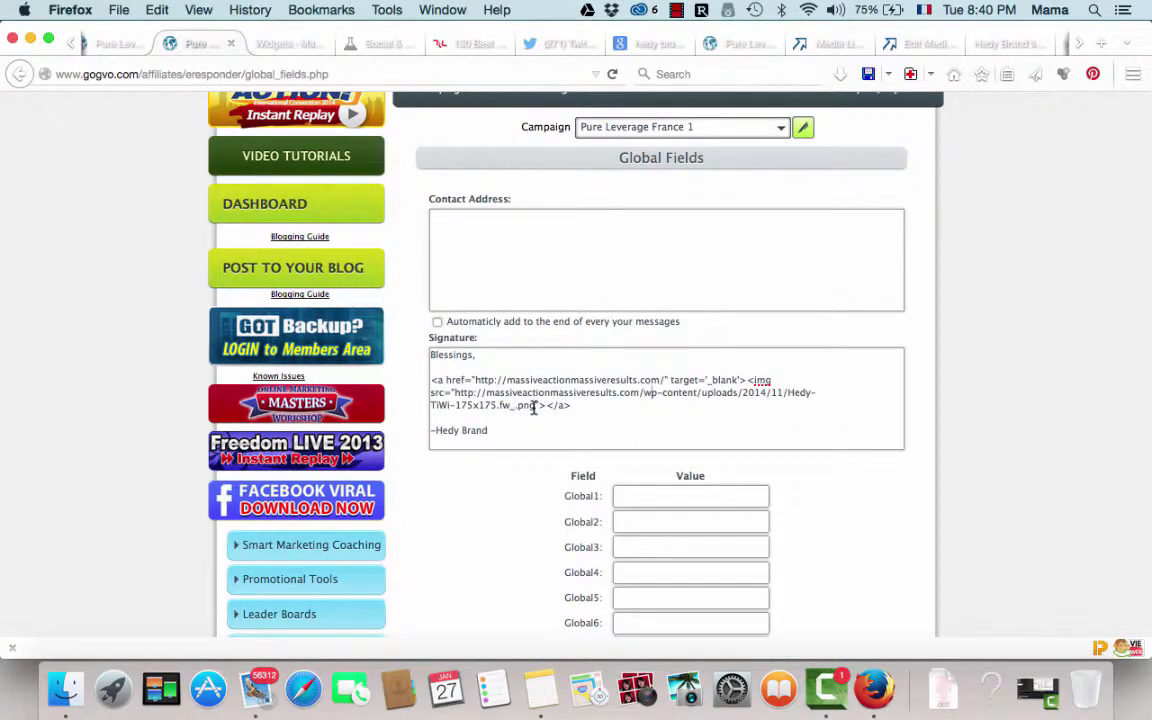
pyautogui.scroll(-4, 586, 411)
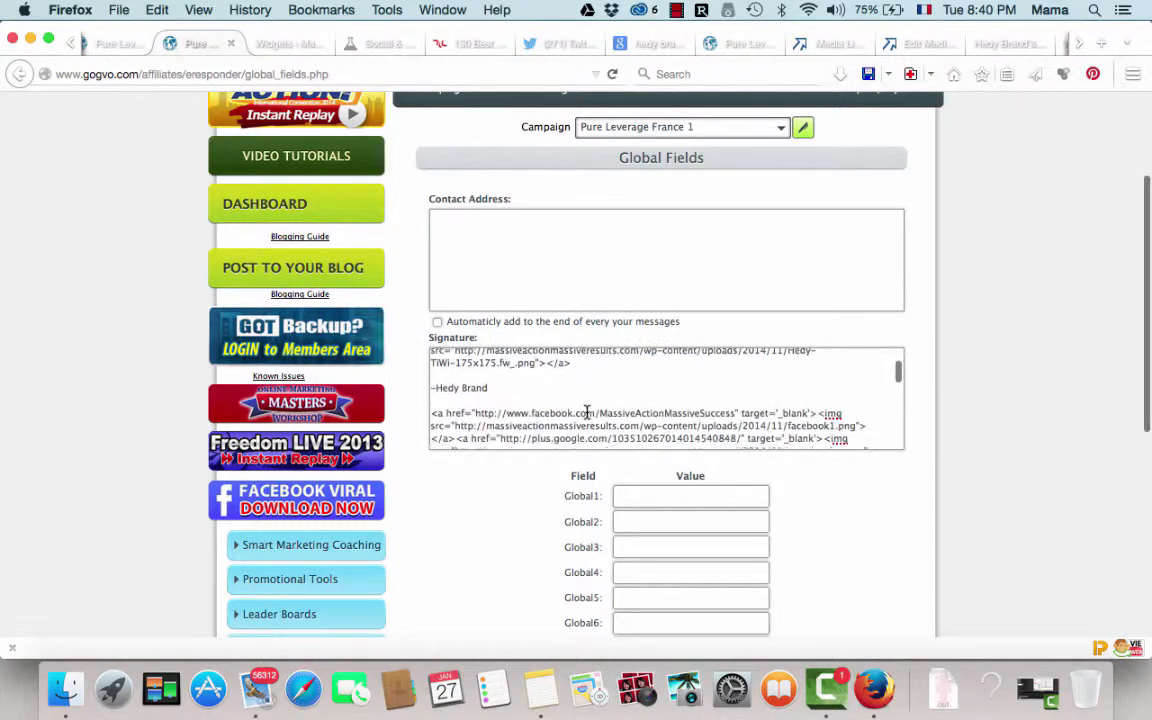
pyautogui.scroll(4, 588, 411)
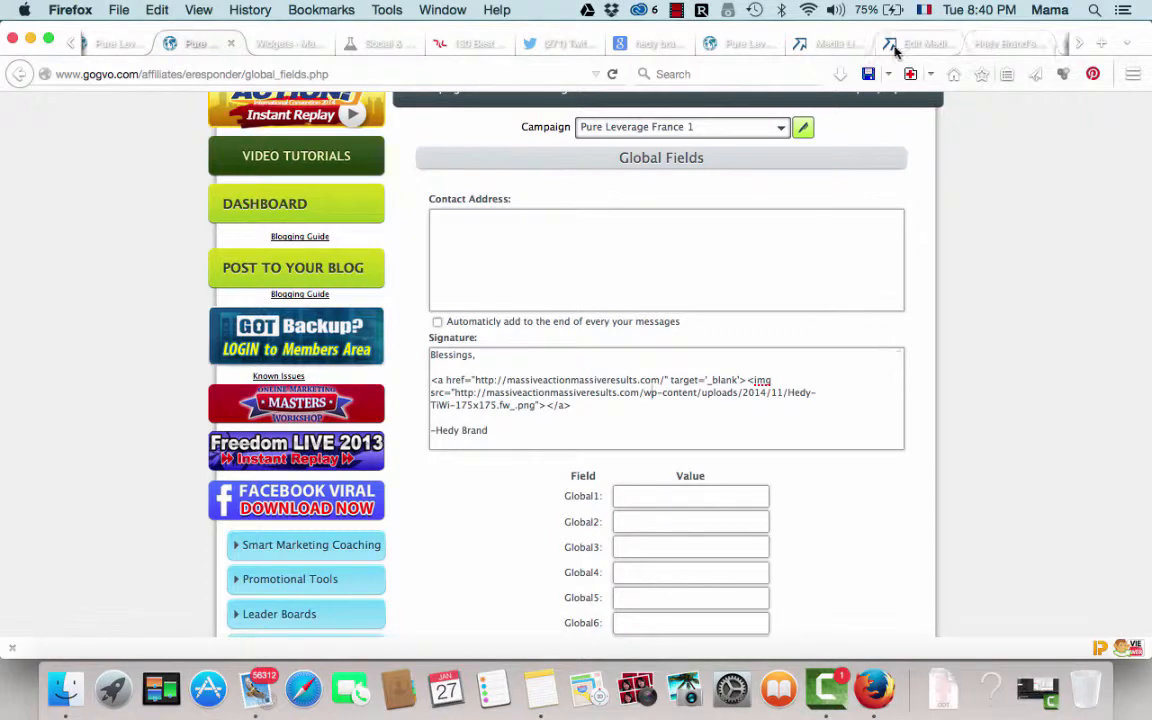
# - Return to the Media Library and view the attachment details of the 250x250 family photo, then close them
pyautogui.click(822, 44)
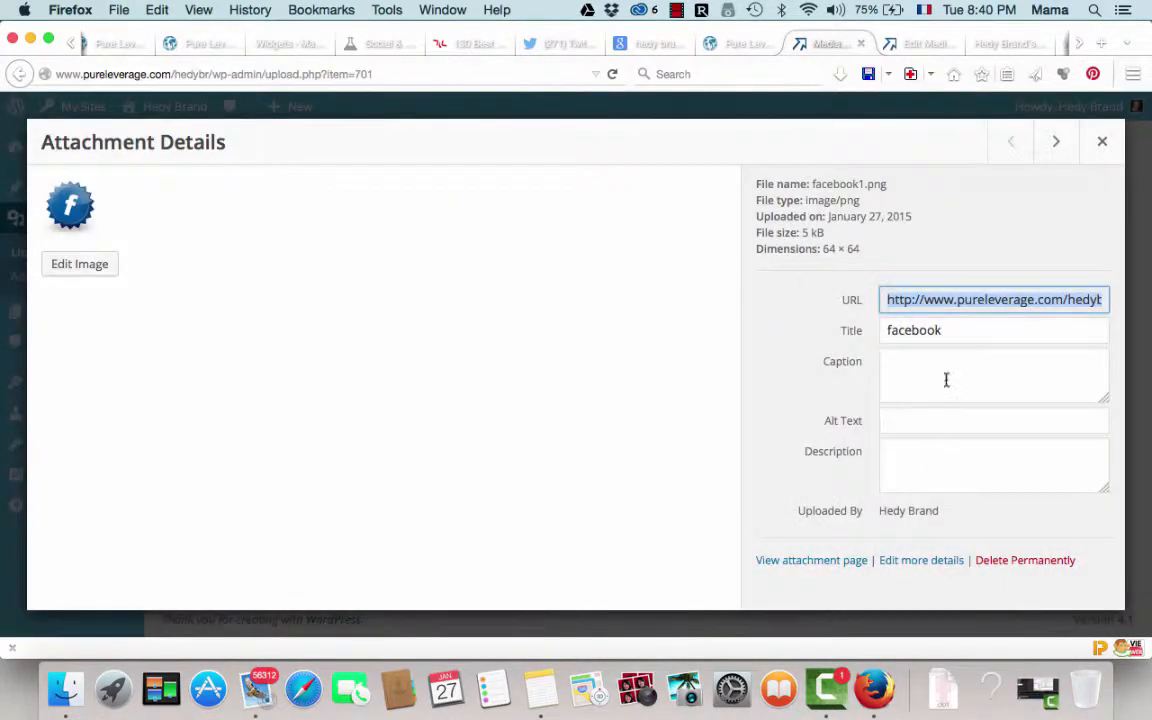
pyautogui.click(1102, 143)
pyautogui.scroll(-1, 687, 478)
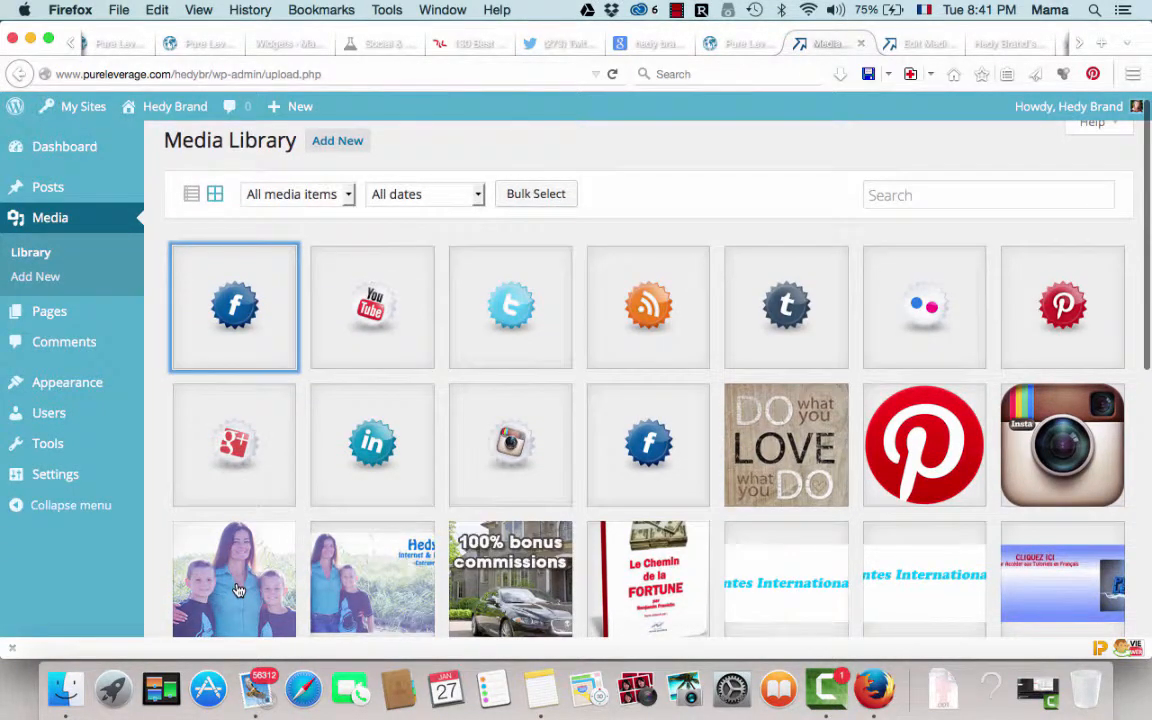
pyautogui.click(220, 550)
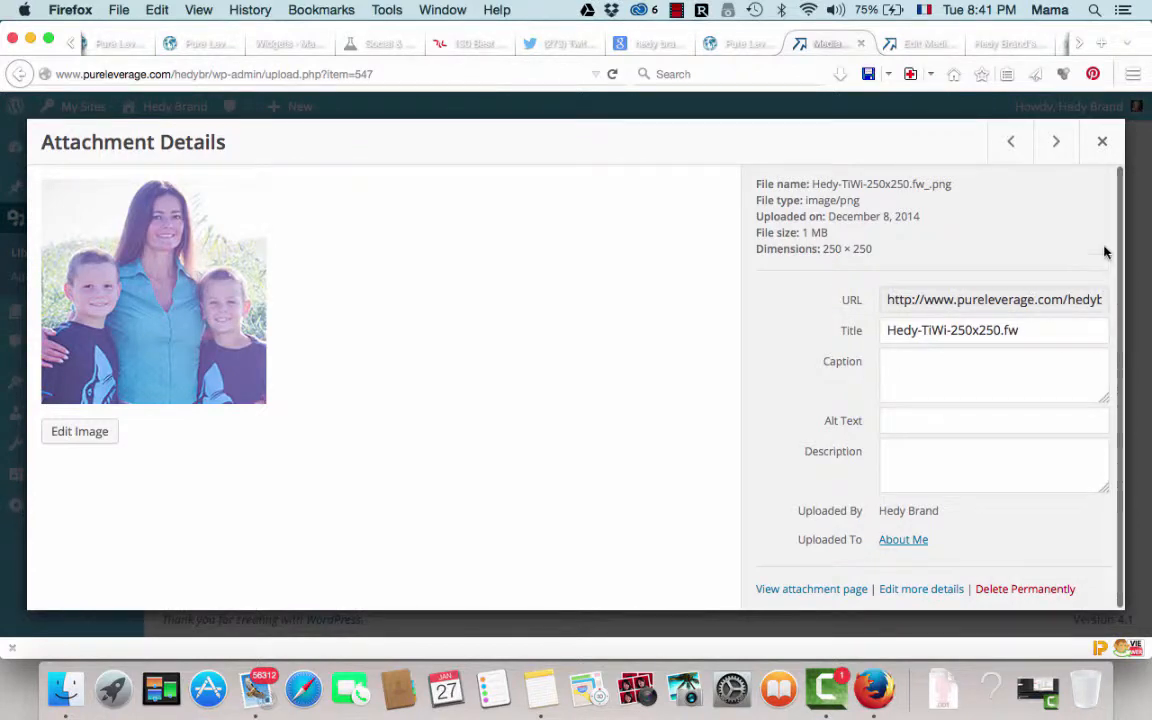
pyautogui.click(1102, 143)
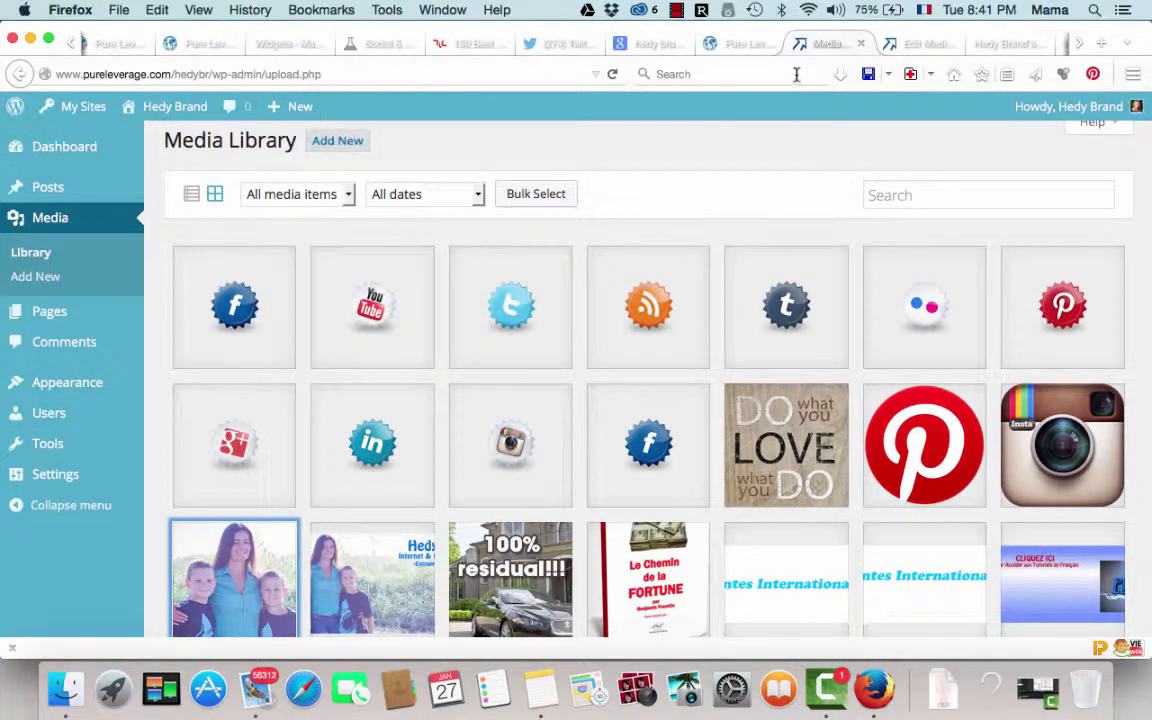
# - Copy the address of the designscrazed.org free social media icons page and send it in the conference room chat
pyautogui.click(480, 45)
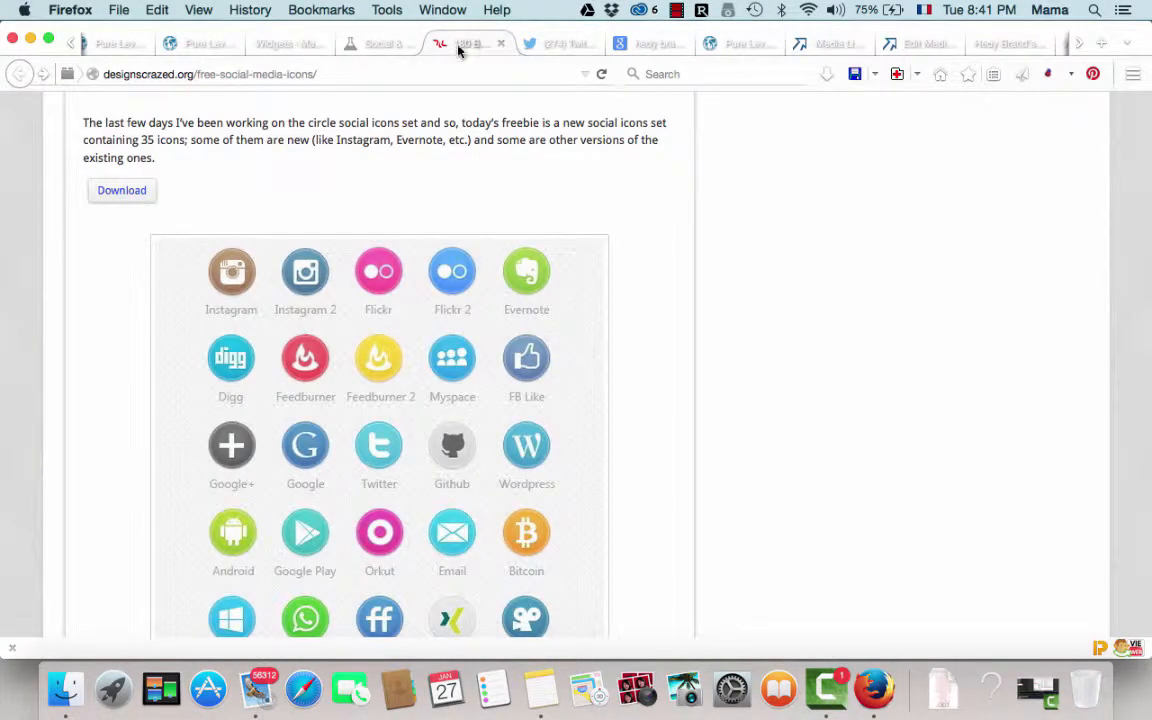
pyautogui.click(347, 75)
pyautogui.press('super+c')
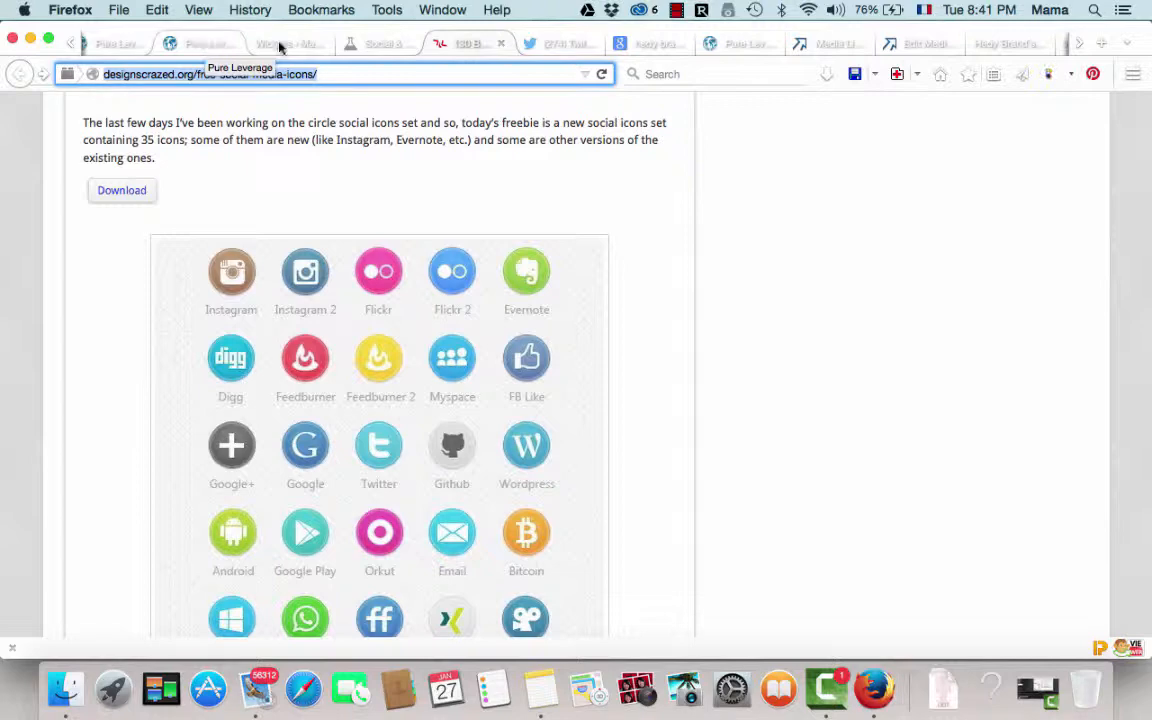
pyautogui.click(1024, 40)
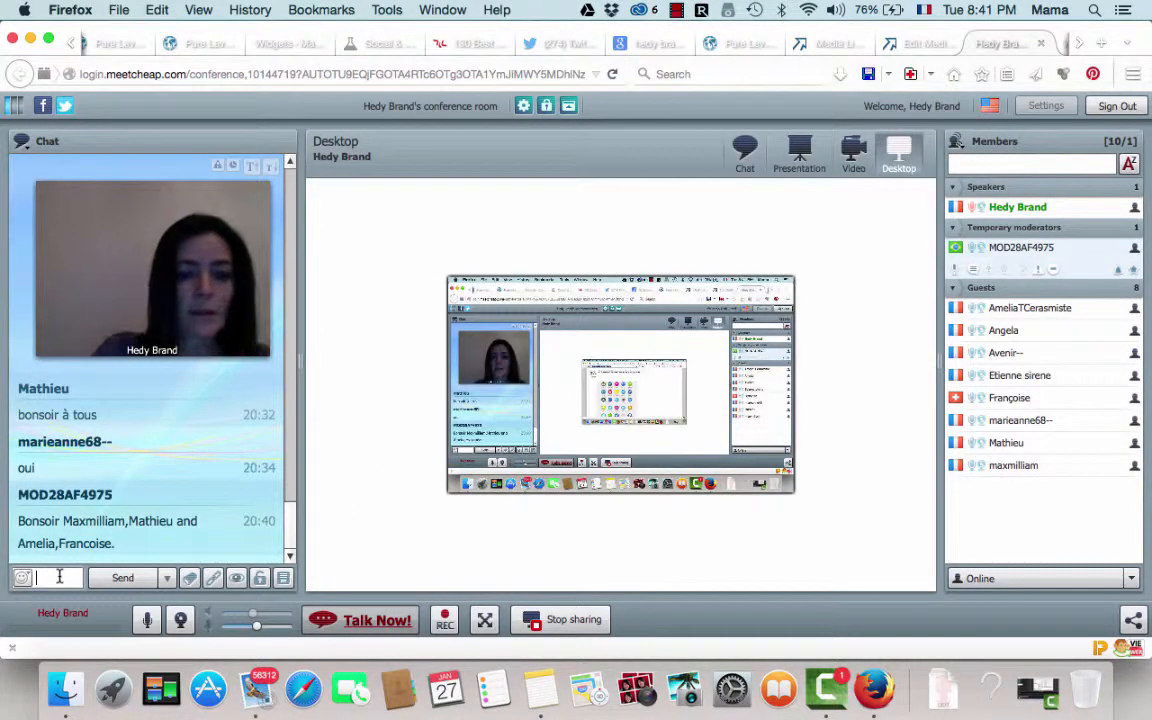
pyautogui.press('super+v')
pyautogui.press('Return')
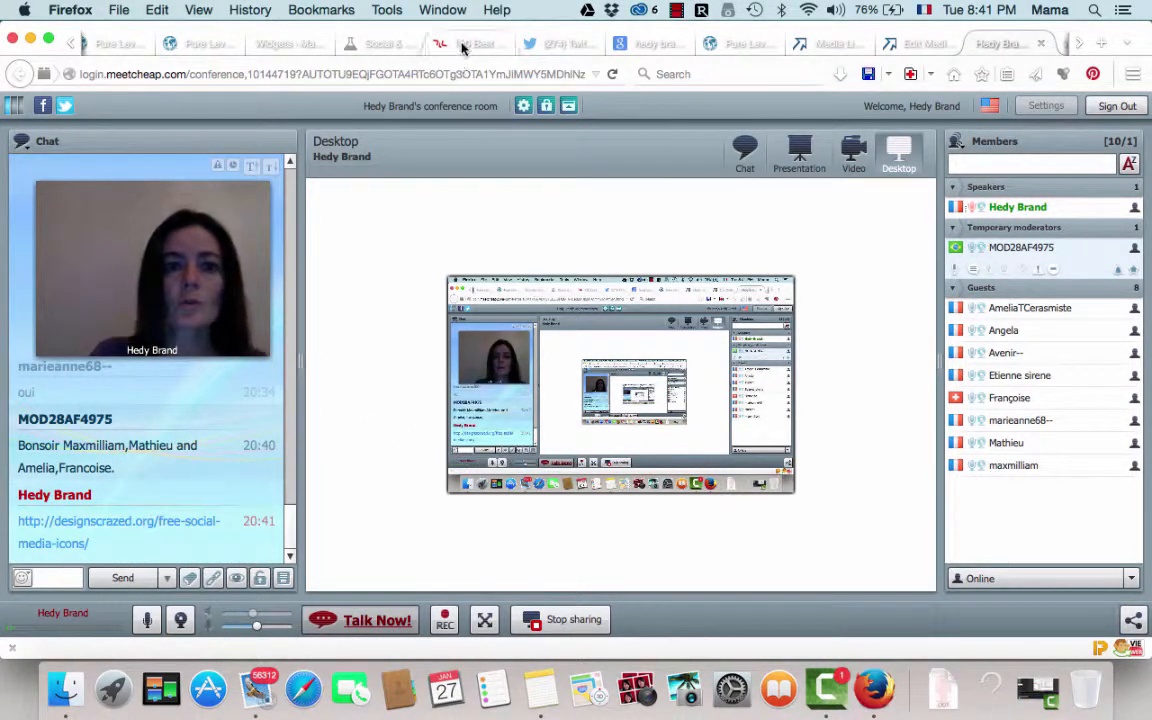
# - Browse the circle, flat and square icon sets on the designscrazed.org free social media icons page
pyautogui.click(430, 43)
pyautogui.scroll(-2, 605, 340)
pyautogui.scroll(-10, 605, 340)
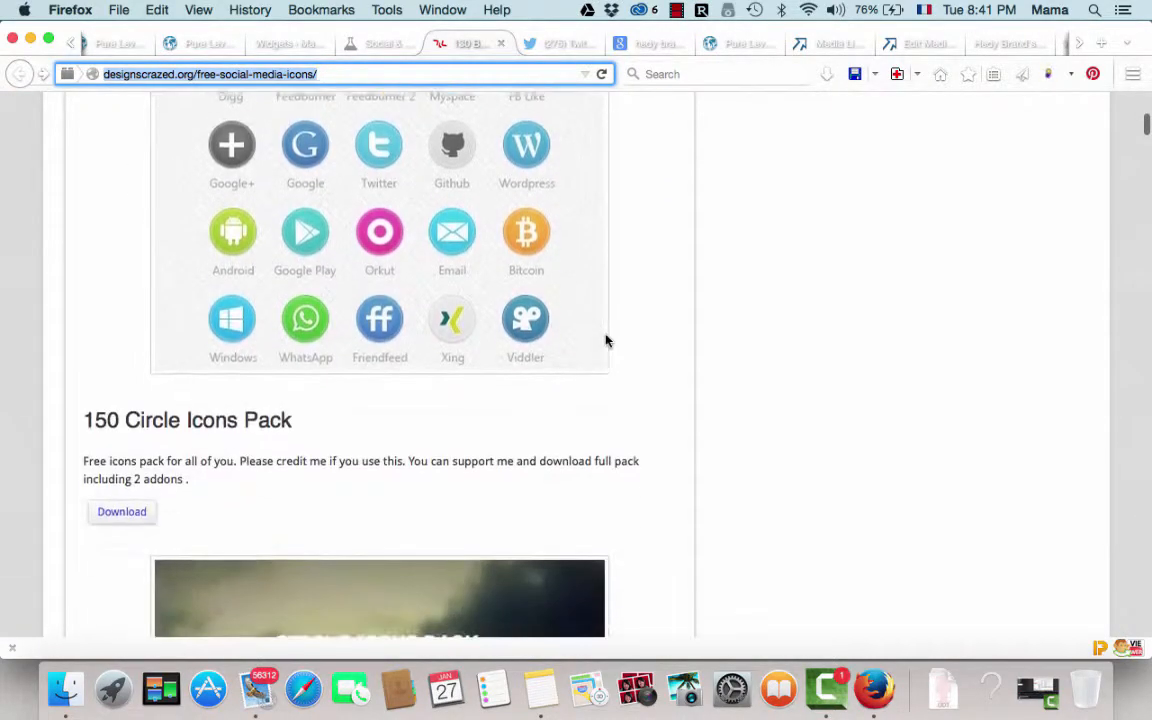
pyautogui.scroll(6, 605, 340)
pyautogui.scroll(15, 605, 341)
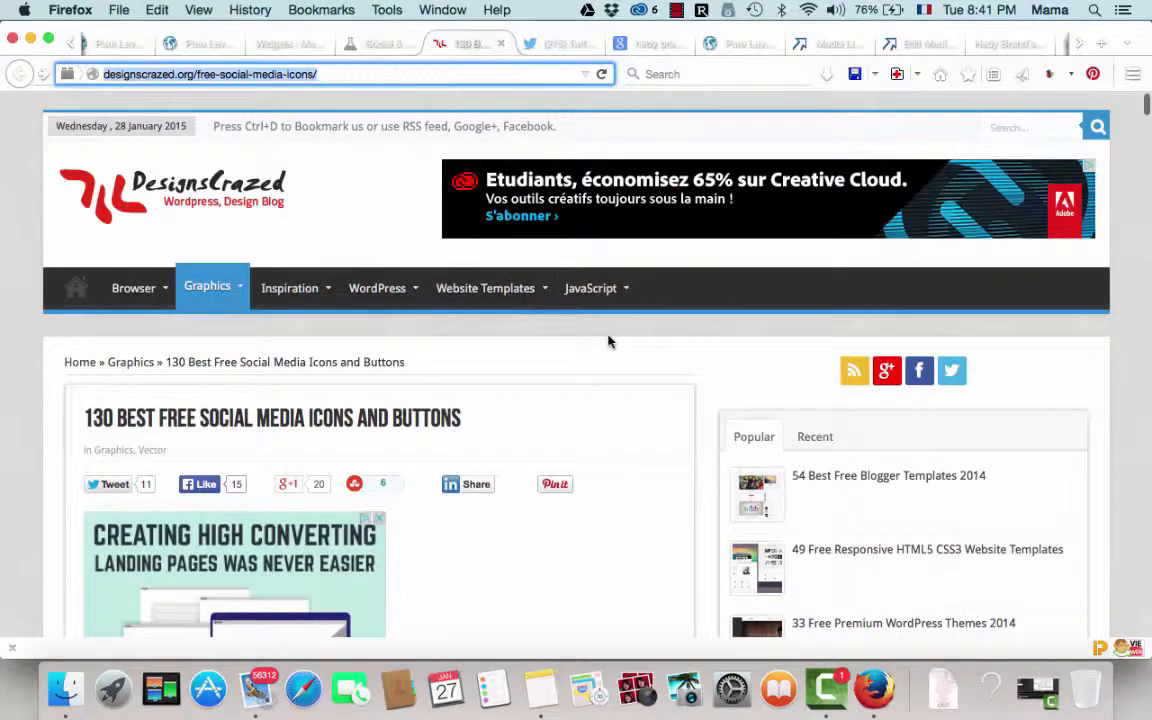
pyautogui.scroll(-2, 600, 339)
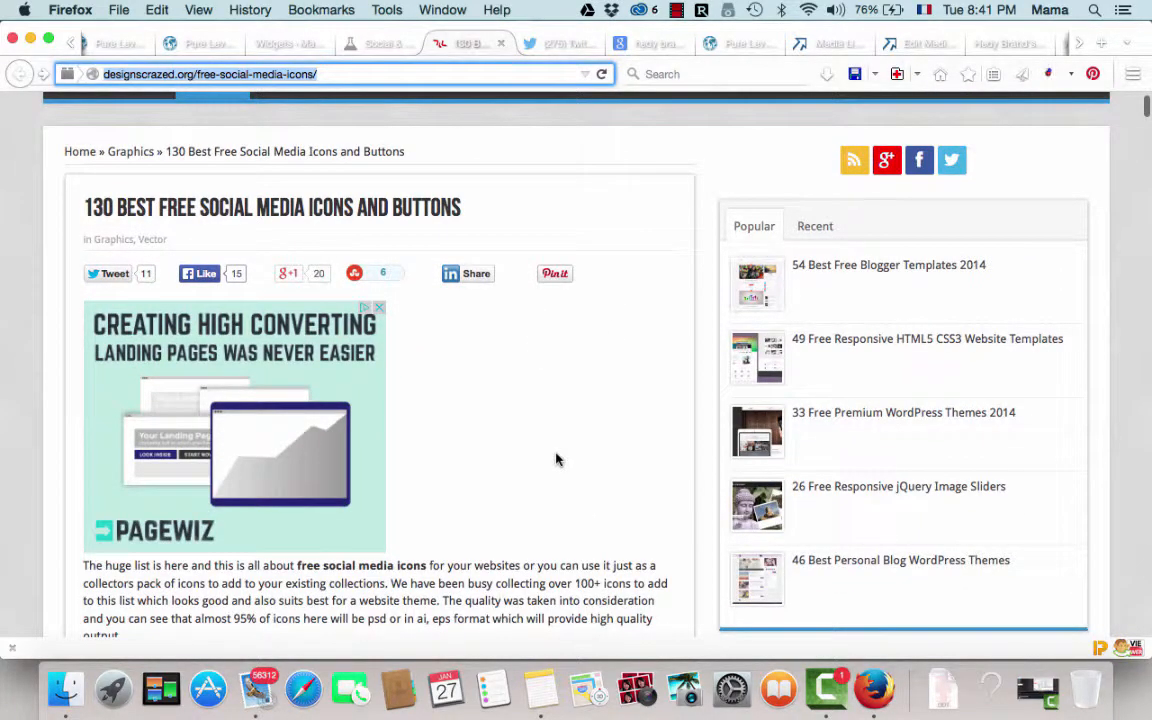
pyautogui.scroll(-12, 557, 459)
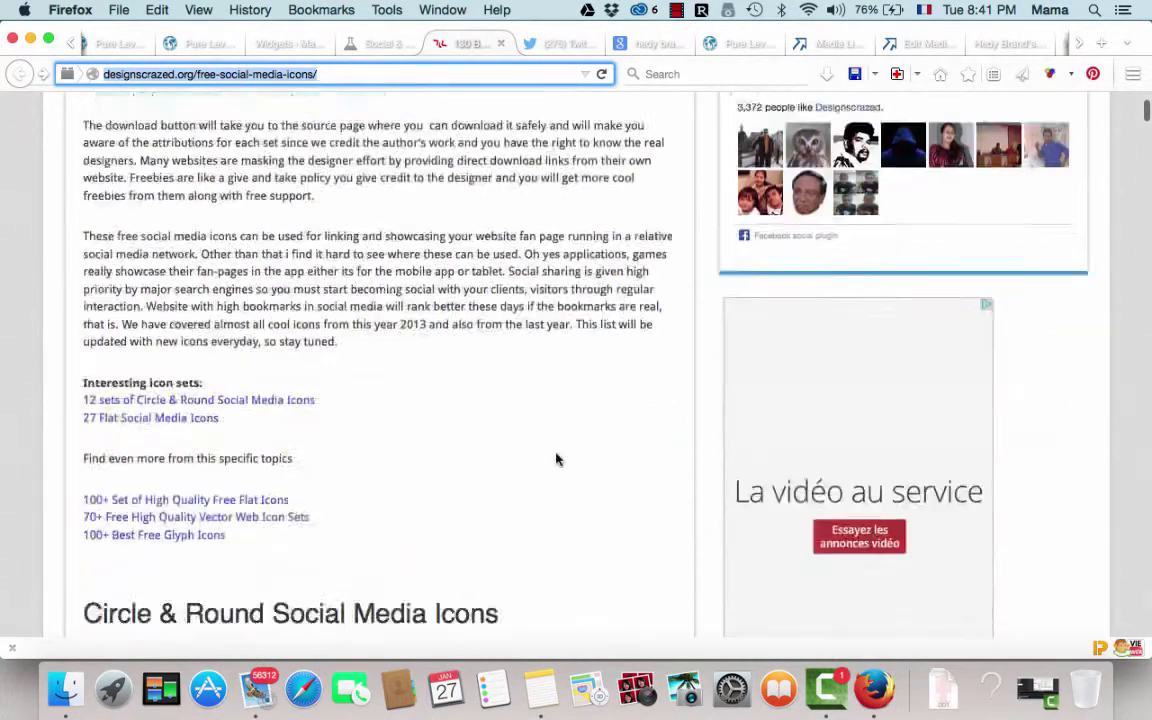
pyautogui.scroll(-2, 557, 459)
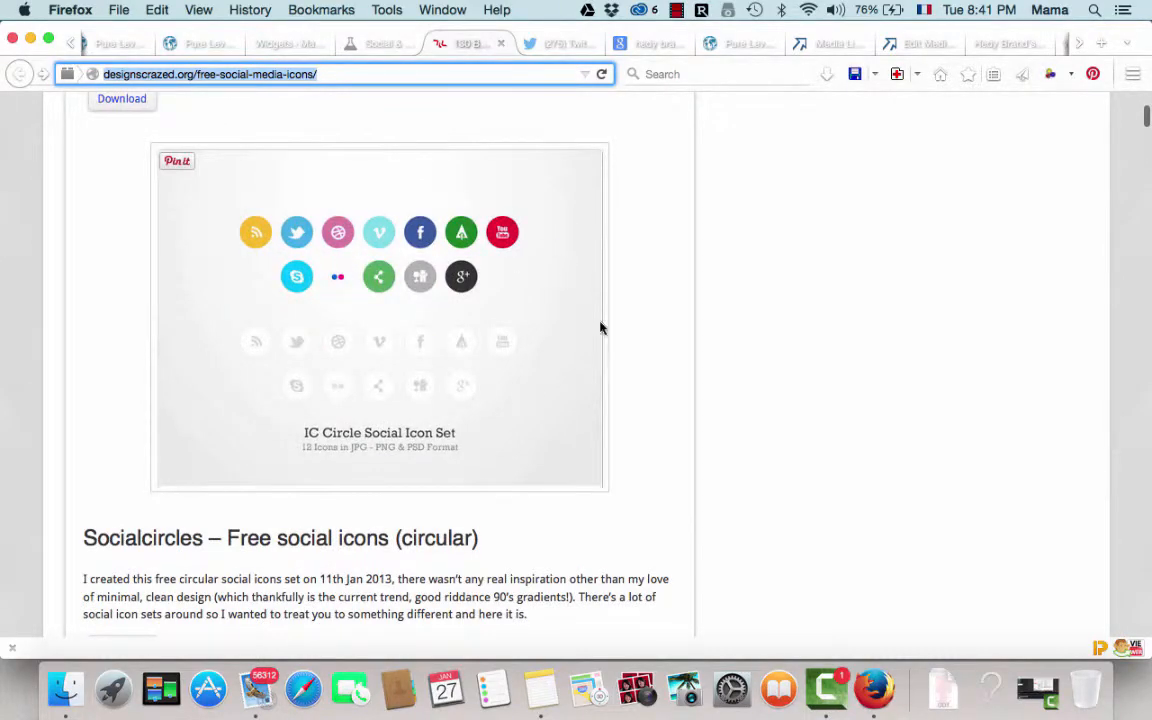
pyautogui.scroll(-15, 680, 457)
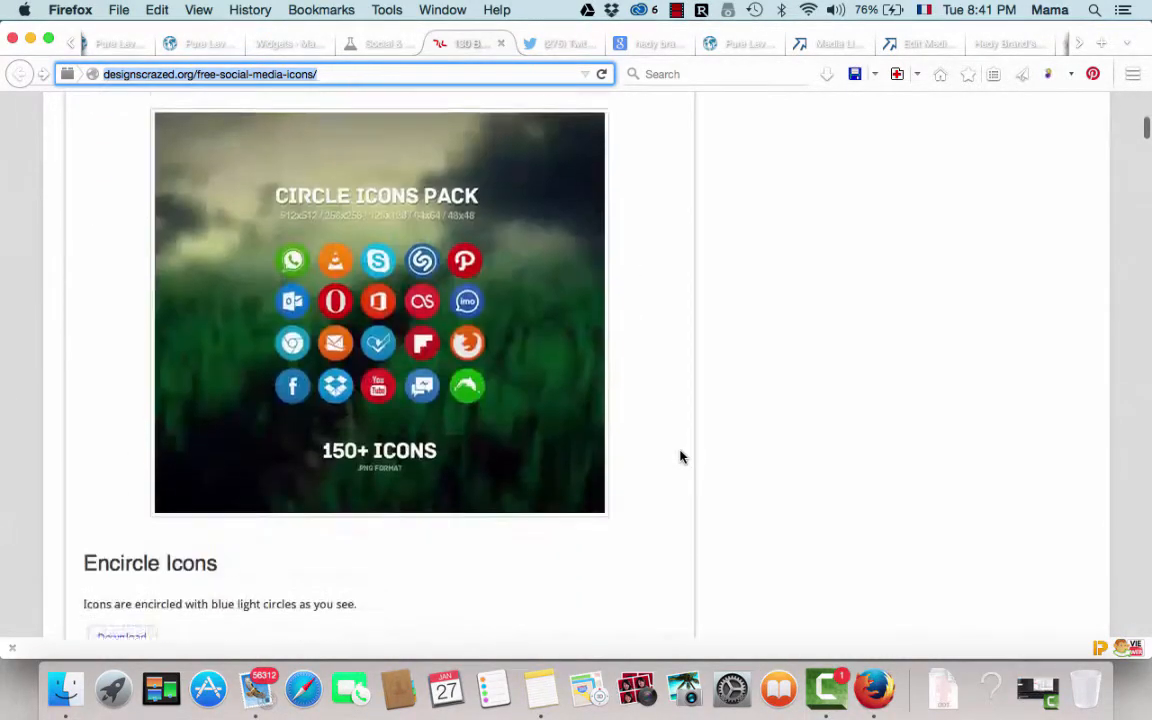
pyautogui.scroll(-8, 680, 457)
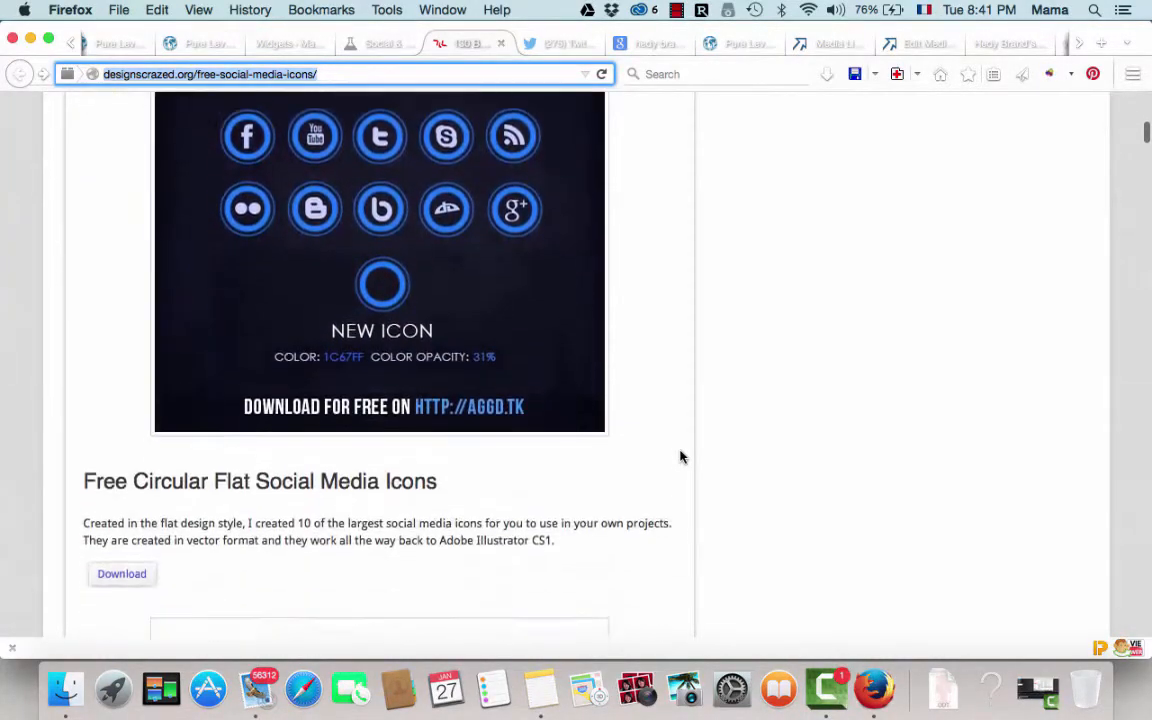
pyautogui.scroll(-8, 680, 457)
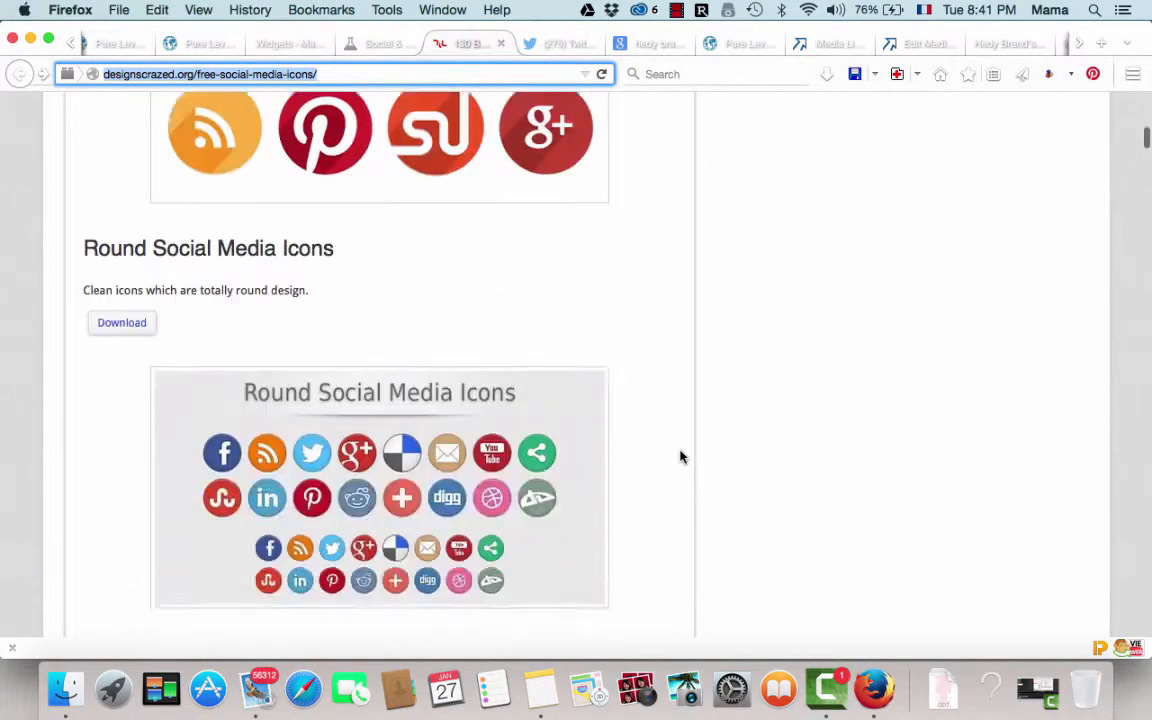
pyautogui.scroll(-7, 680, 457)
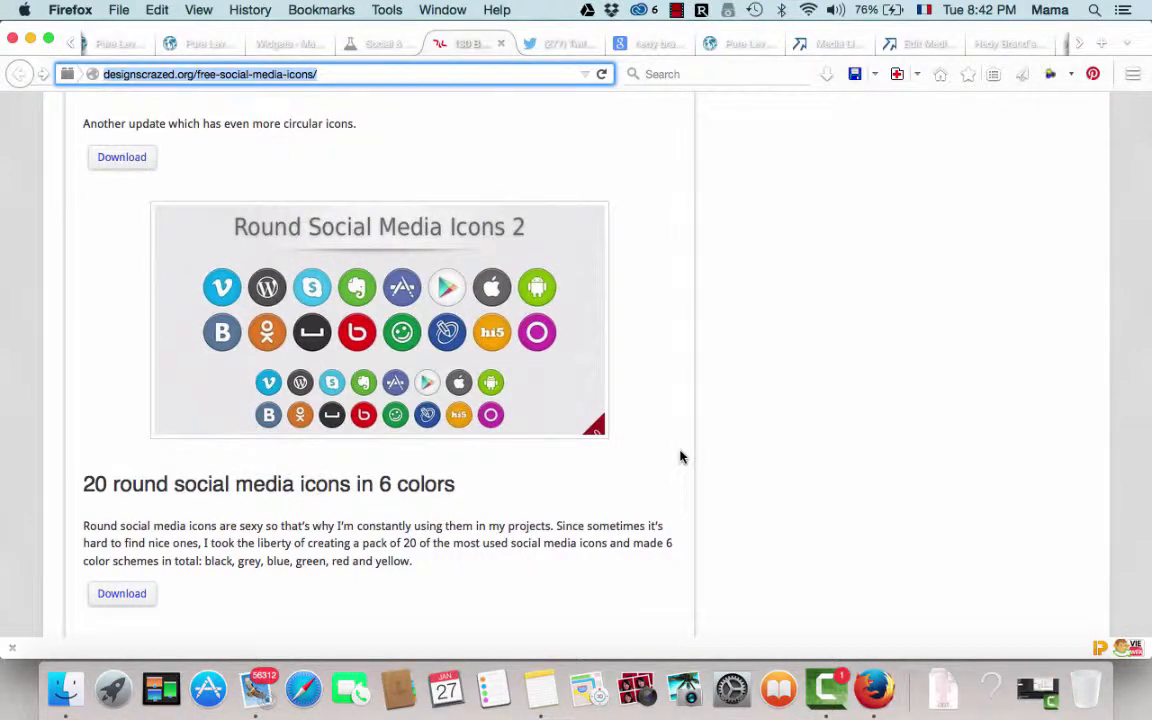
pyautogui.scroll(-4, 712, 380)
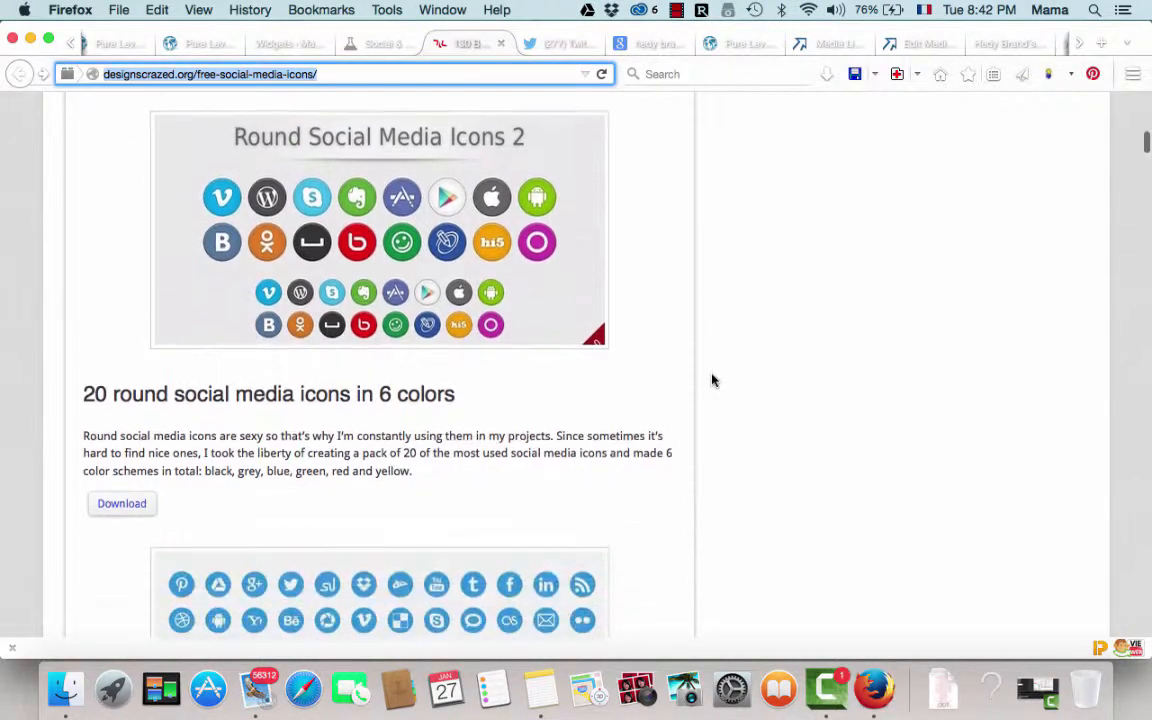
pyautogui.scroll(-2, 712, 380)
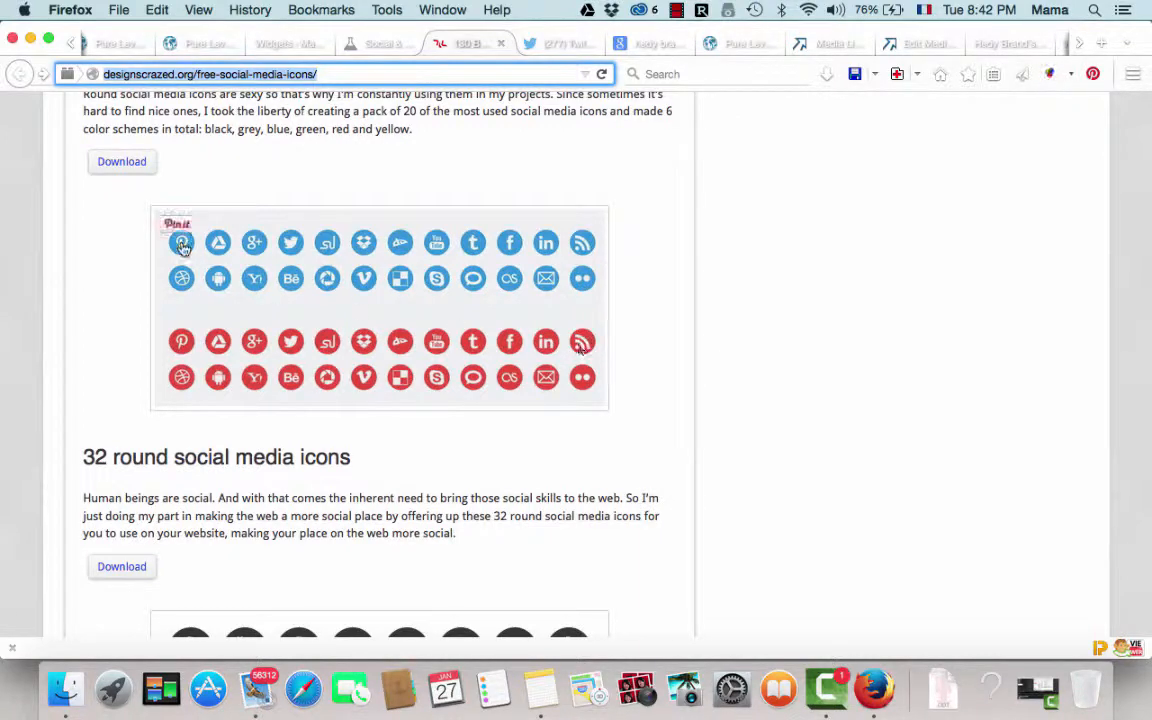
pyautogui.scroll(-5, 540, 356)
pyautogui.scroll(-6, 537, 357)
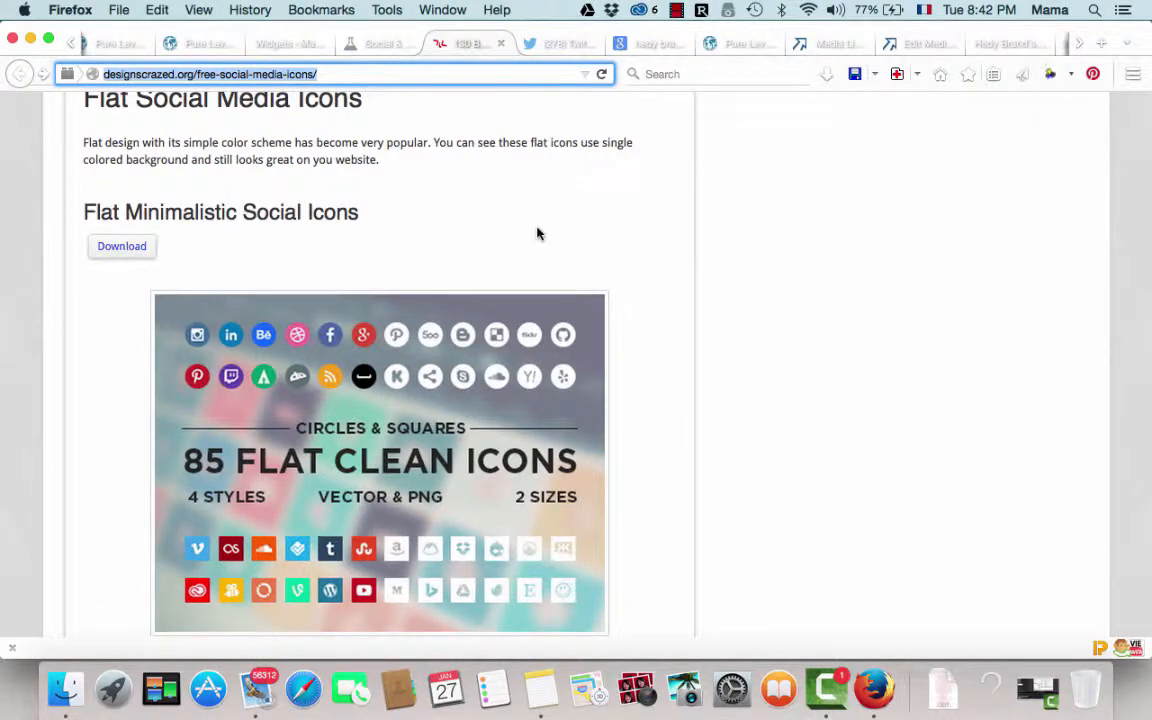
pyautogui.scroll(-4, 680, 389)
pyautogui.scroll(3, 680, 389)
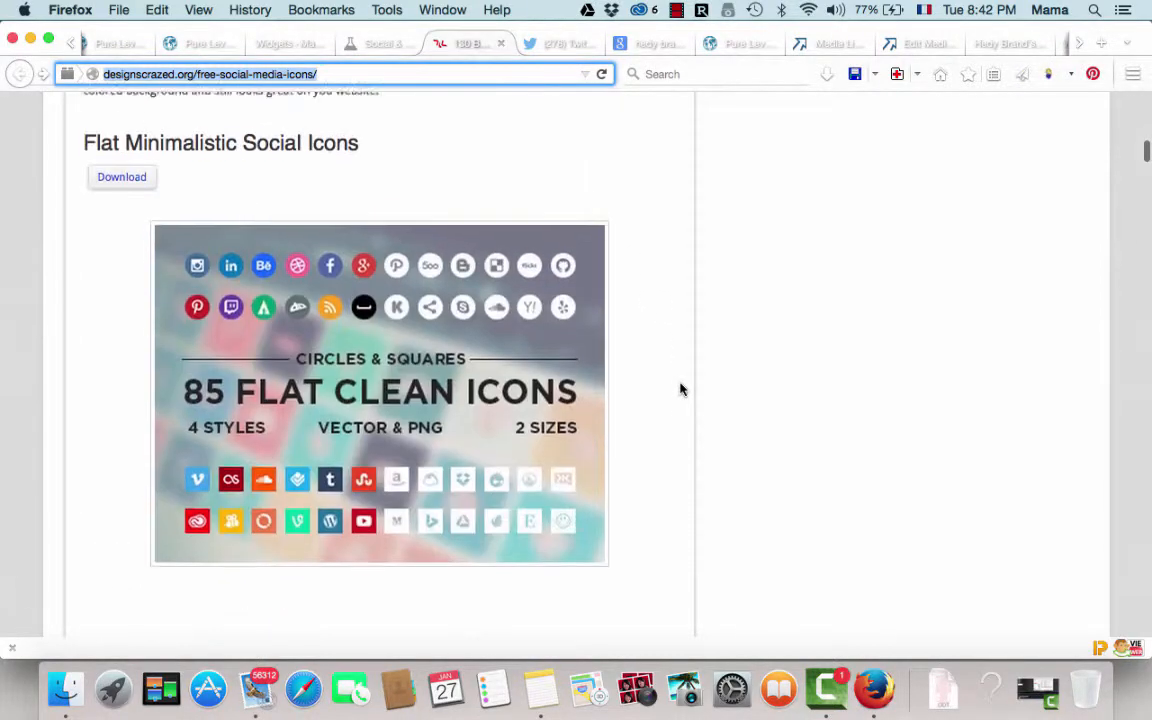
pyautogui.scroll(-15, 680, 389)
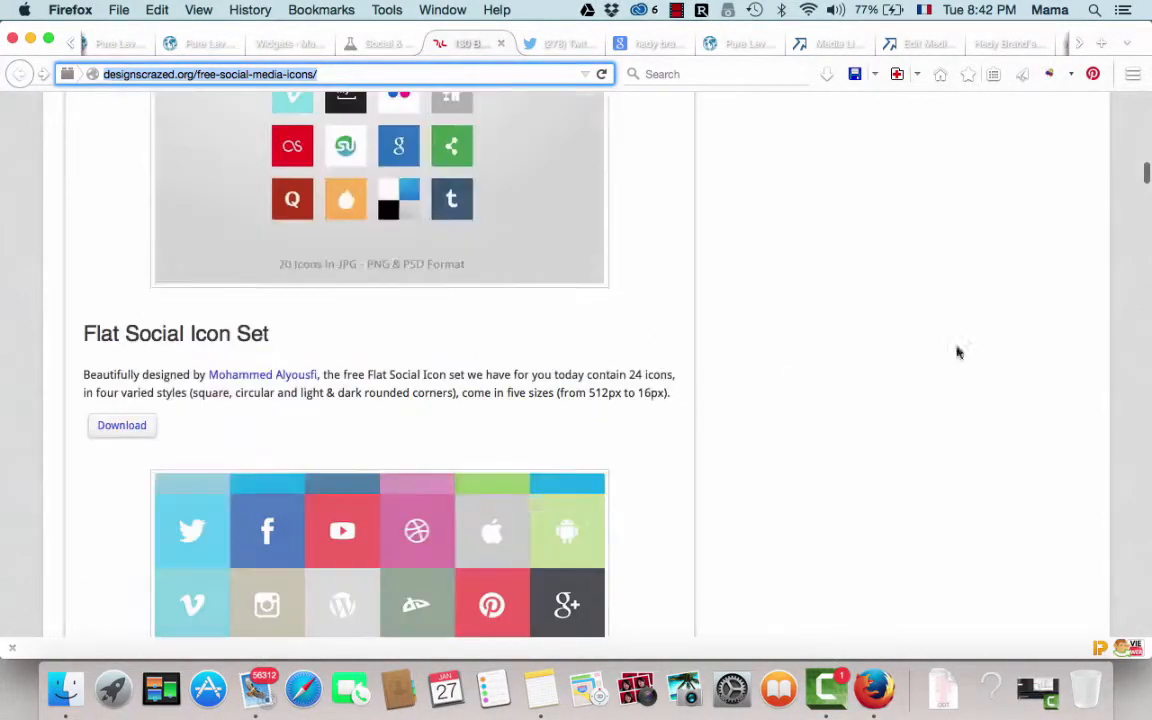
pyautogui.moveTo(1146, 174); pyautogui.dragTo(1127, 482)
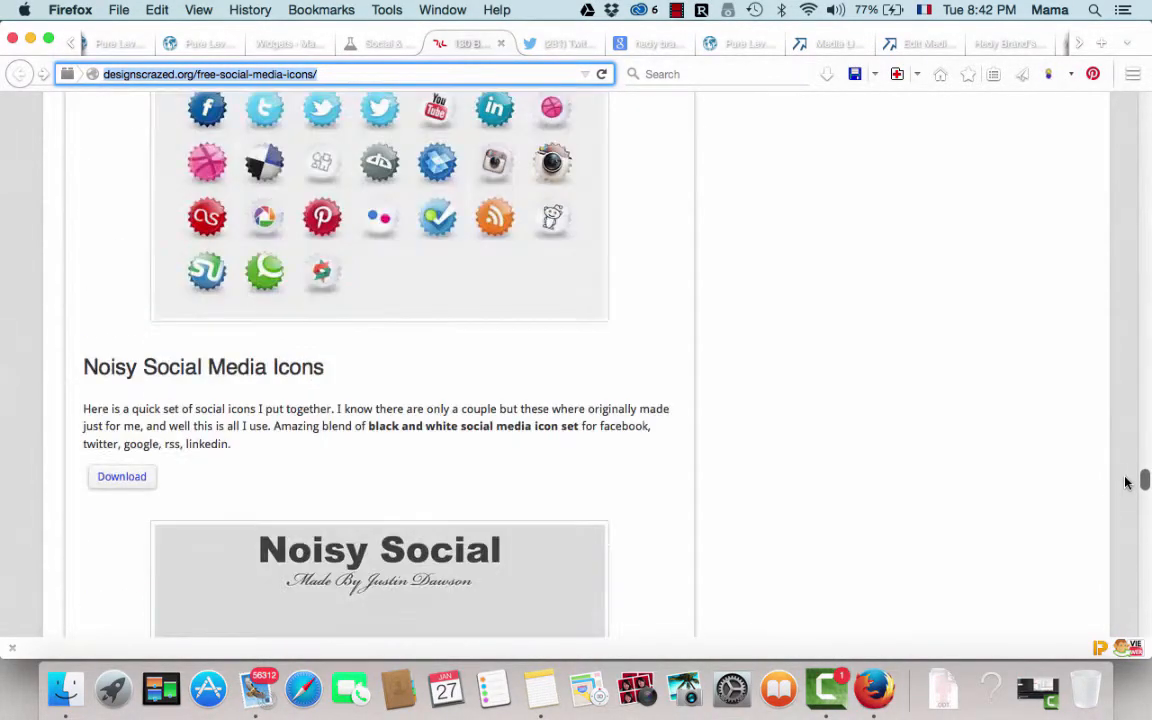
pyautogui.scroll(5, 602, 532)
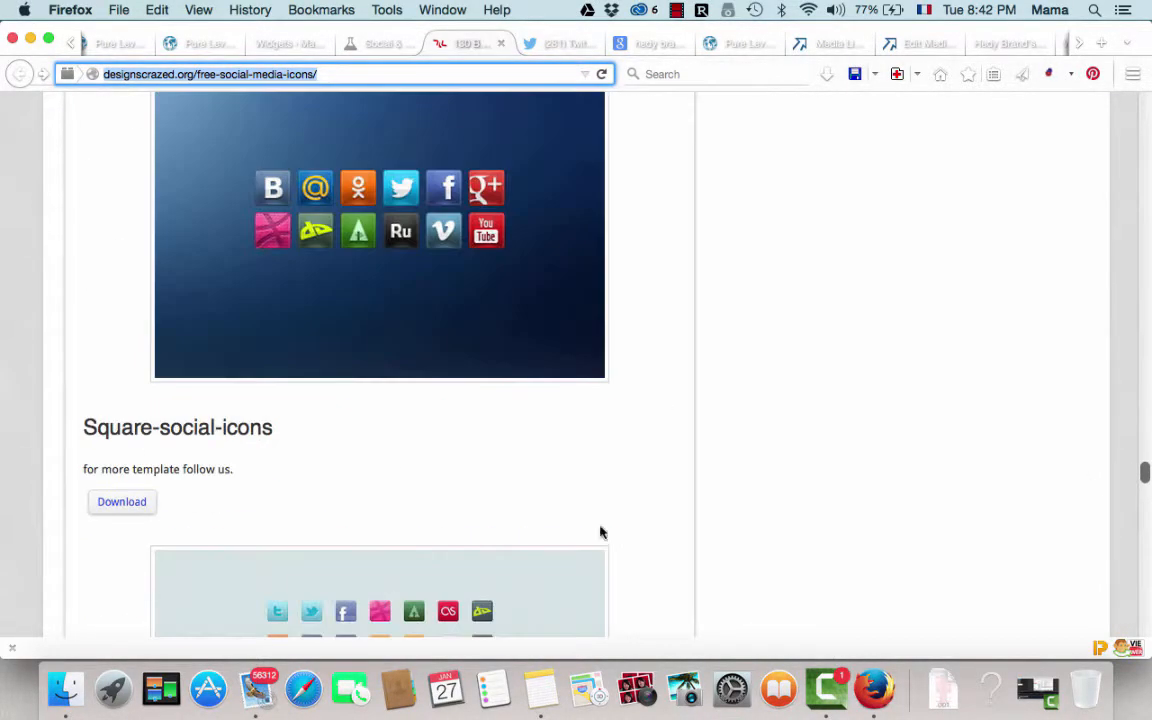
# - Bring up the PlugoLabs icon set page and examine its free-use download option and the available icons
pyautogui.click(376, 44)
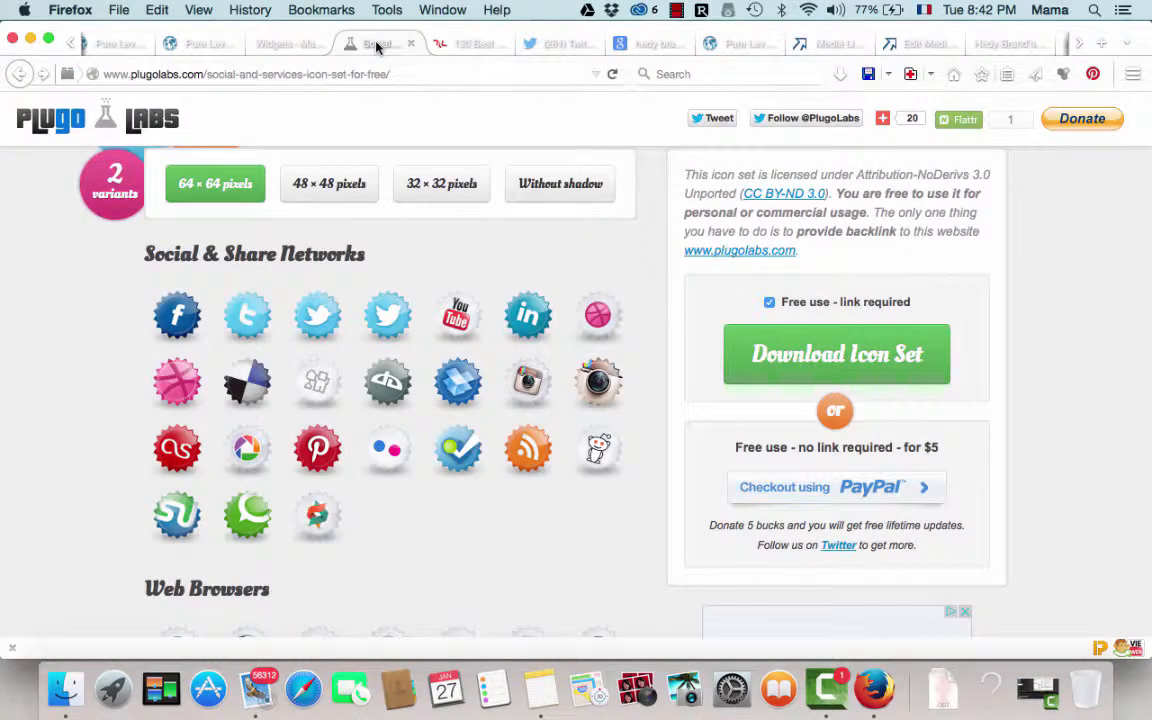
pyautogui.click(769, 302)
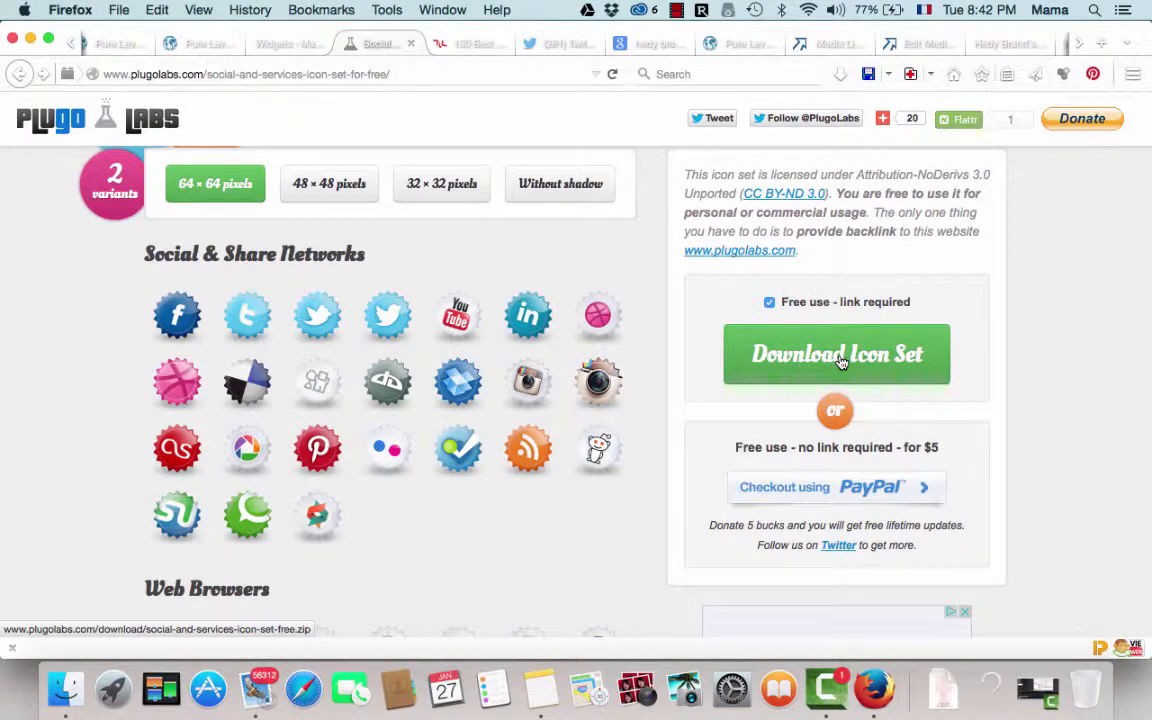
pyautogui.scroll(-10, 489, 532)
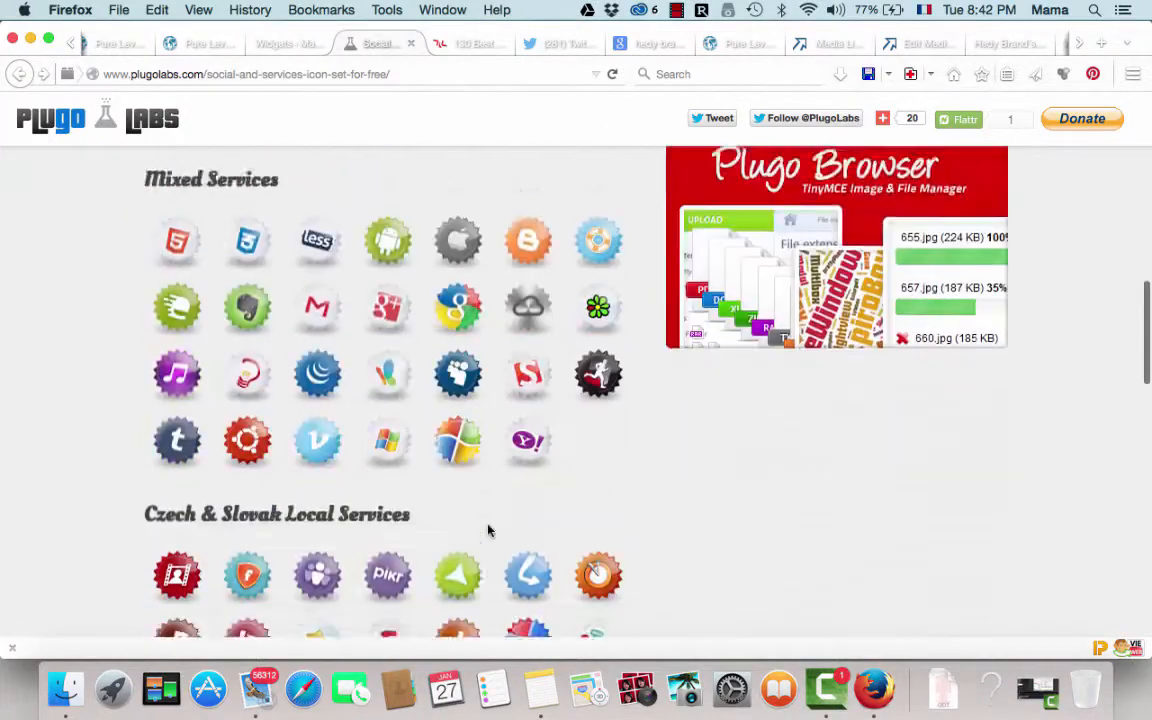
# - Start a new media upload in the Media Library and browse to the 64x64 folder of the social-and-services icon set
pyautogui.scroll(10, 489, 527)
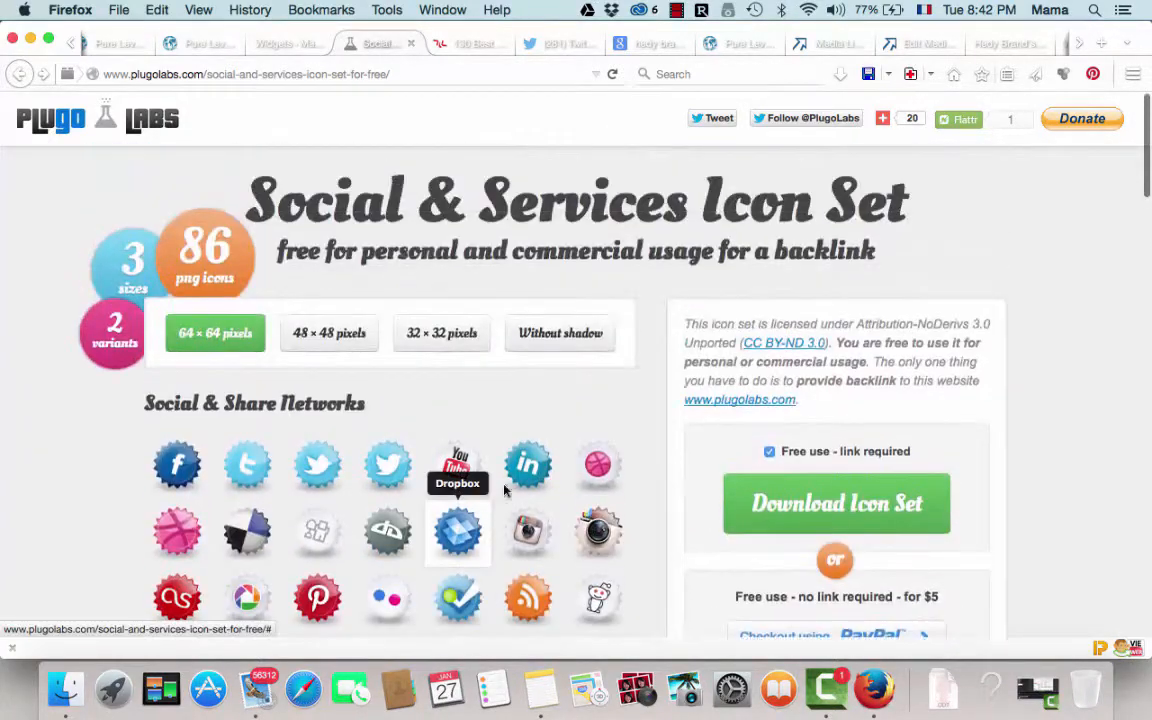
pyautogui.click(826, 44)
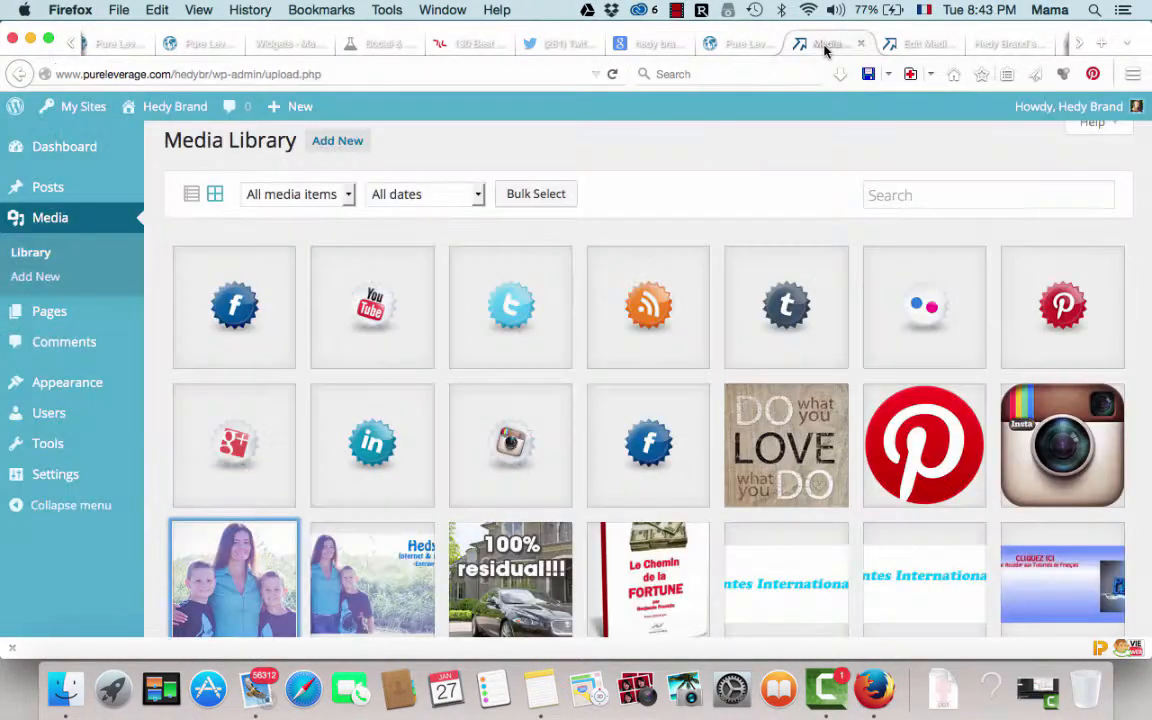
pyautogui.click(341, 141)
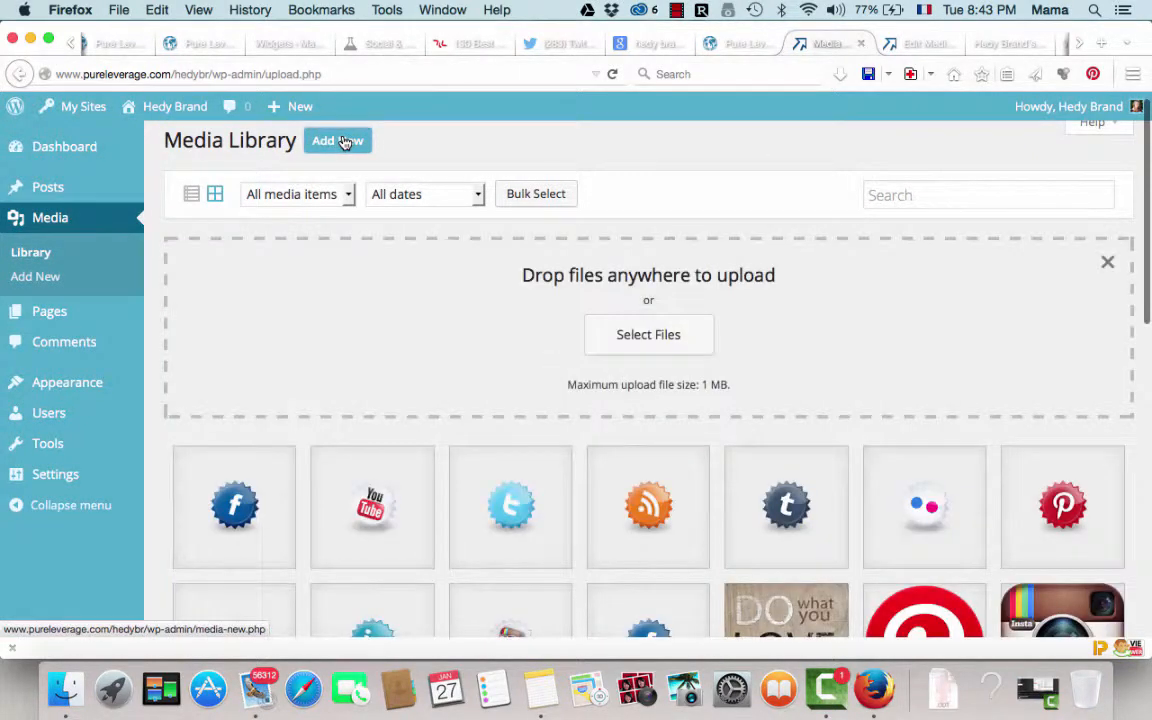
pyautogui.click(662, 333)
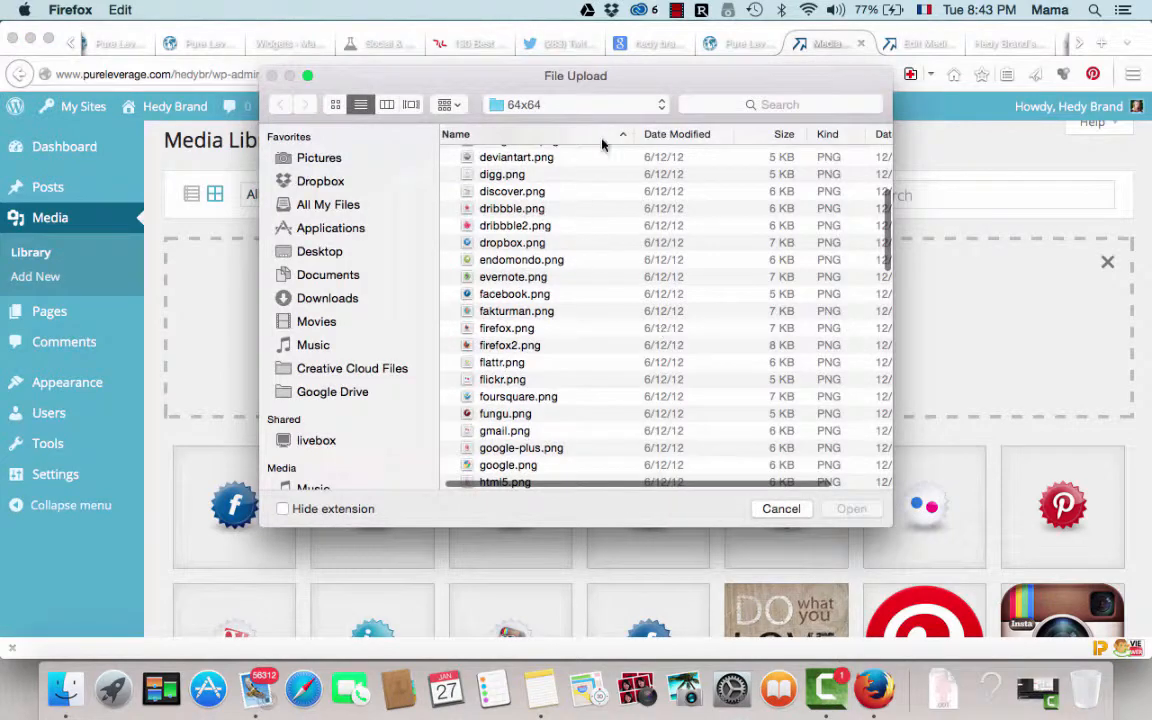
pyautogui.click(660, 107)
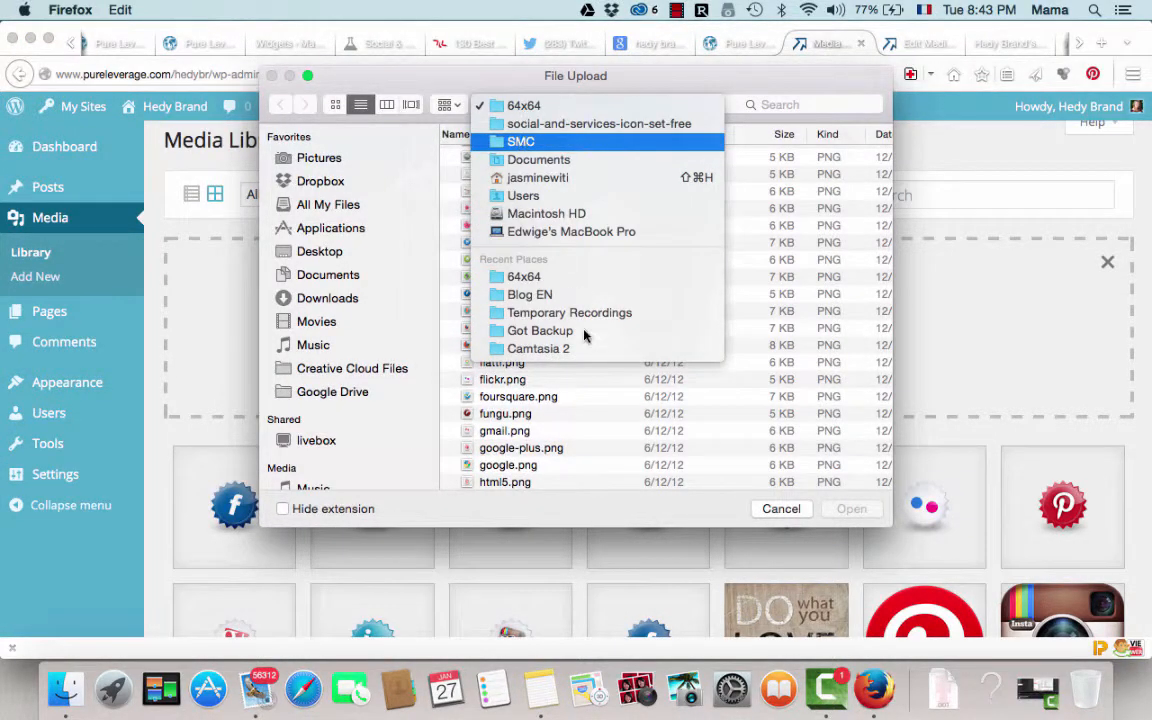
pyautogui.click(620, 124)
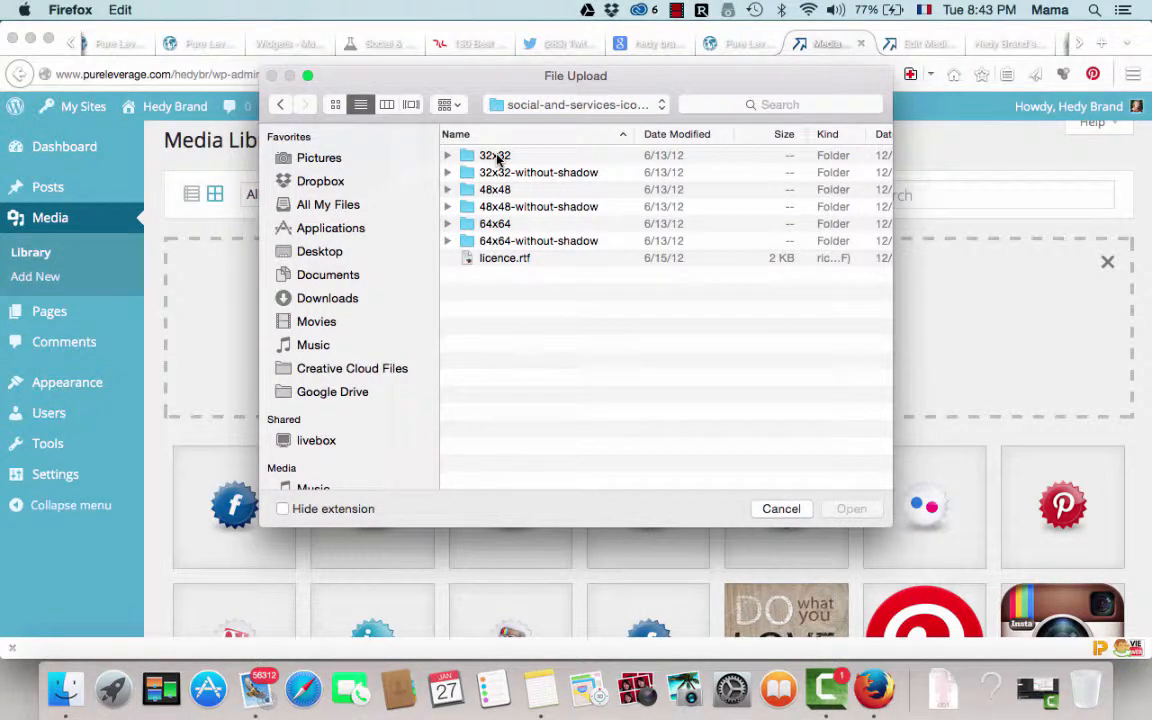
pyautogui.doubleClick(493, 224)
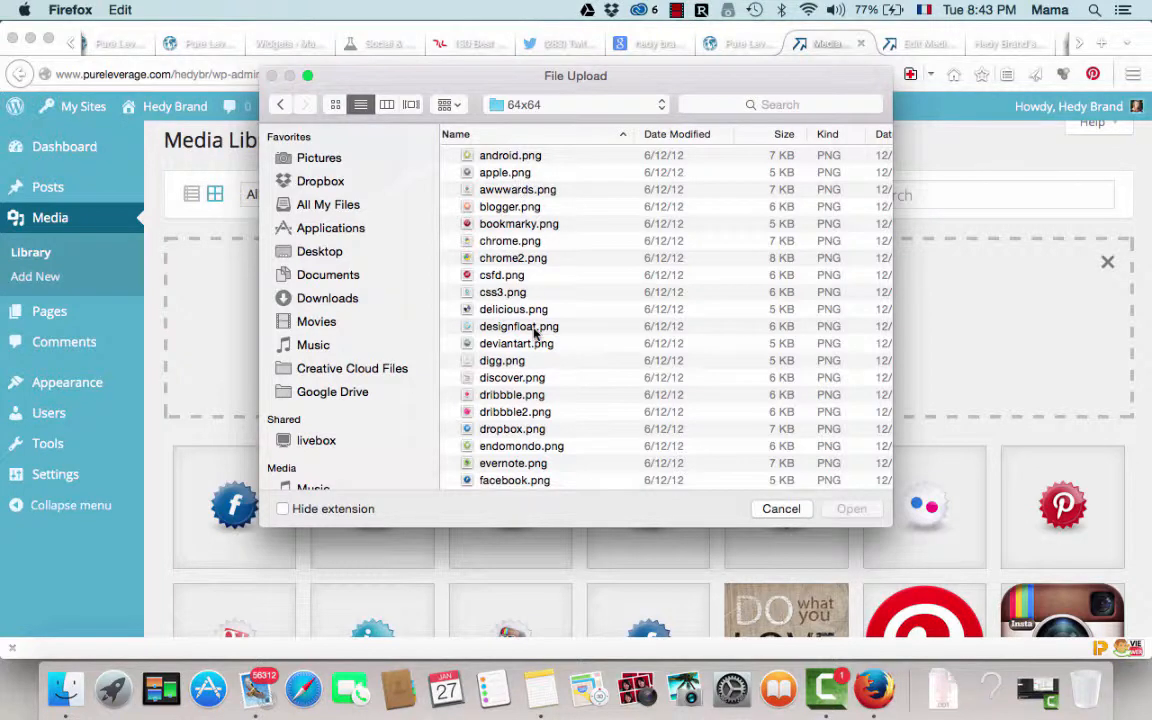
# - Select facebook.png and flickr.png in the 64x64 folder and upload both to the Media Library
pyautogui.scroll(-2, 533, 327)
pyautogui.scroll(2, 533, 334)
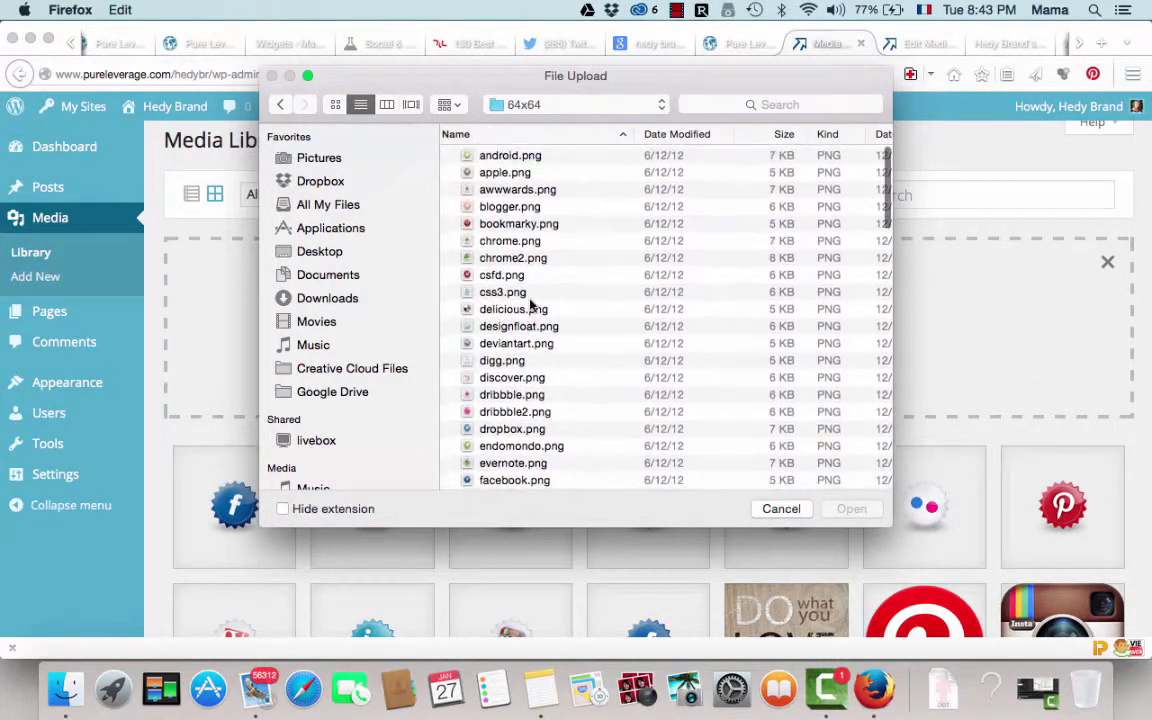
pyautogui.click(511, 157)
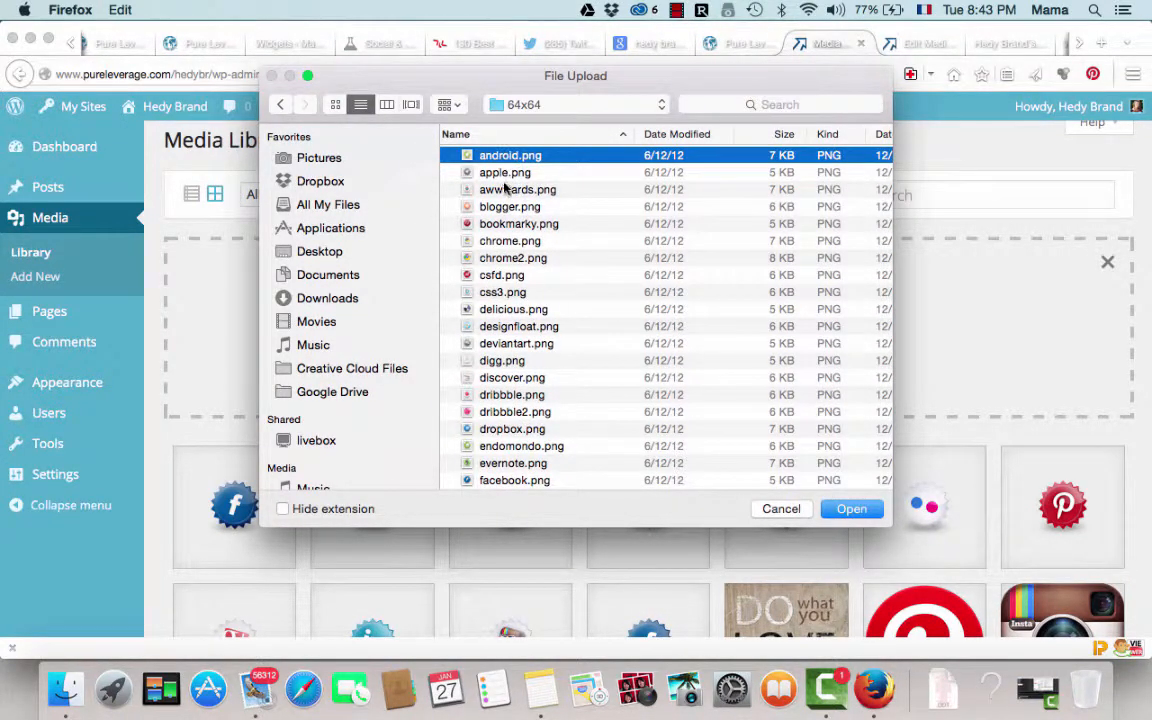
pyautogui.click(514, 189)
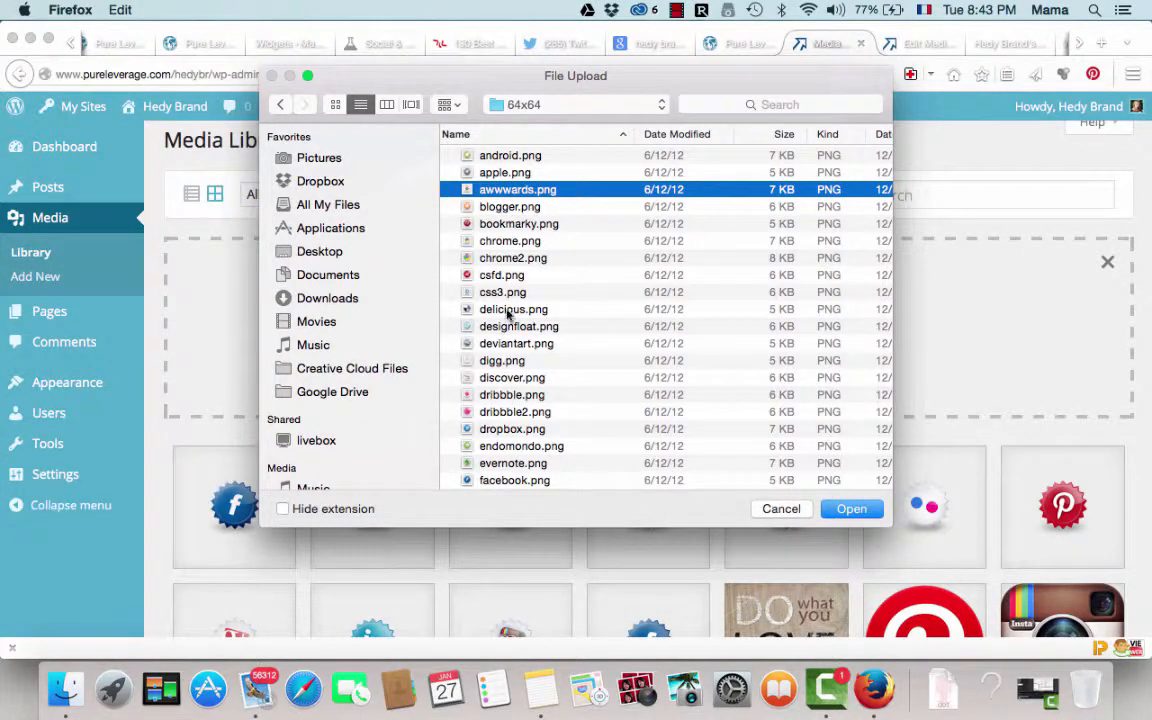
pyautogui.scroll(-4, 512, 340)
pyautogui.click(508, 342)
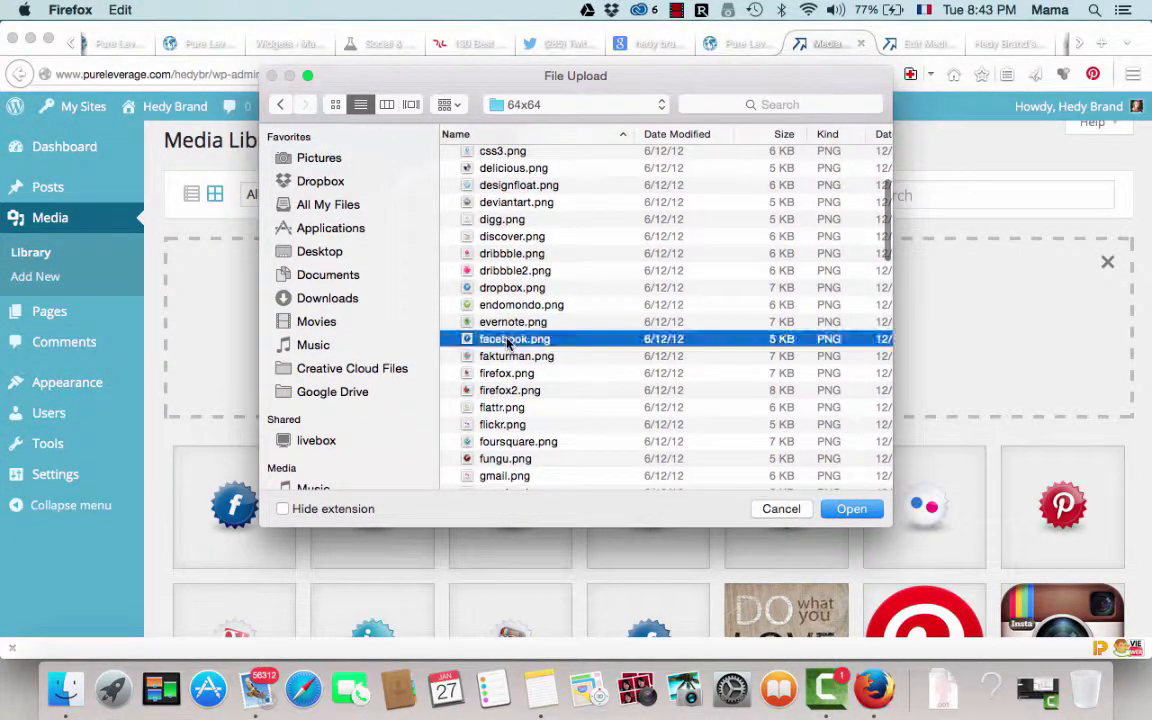
pyautogui.scroll(-1, 527, 435)
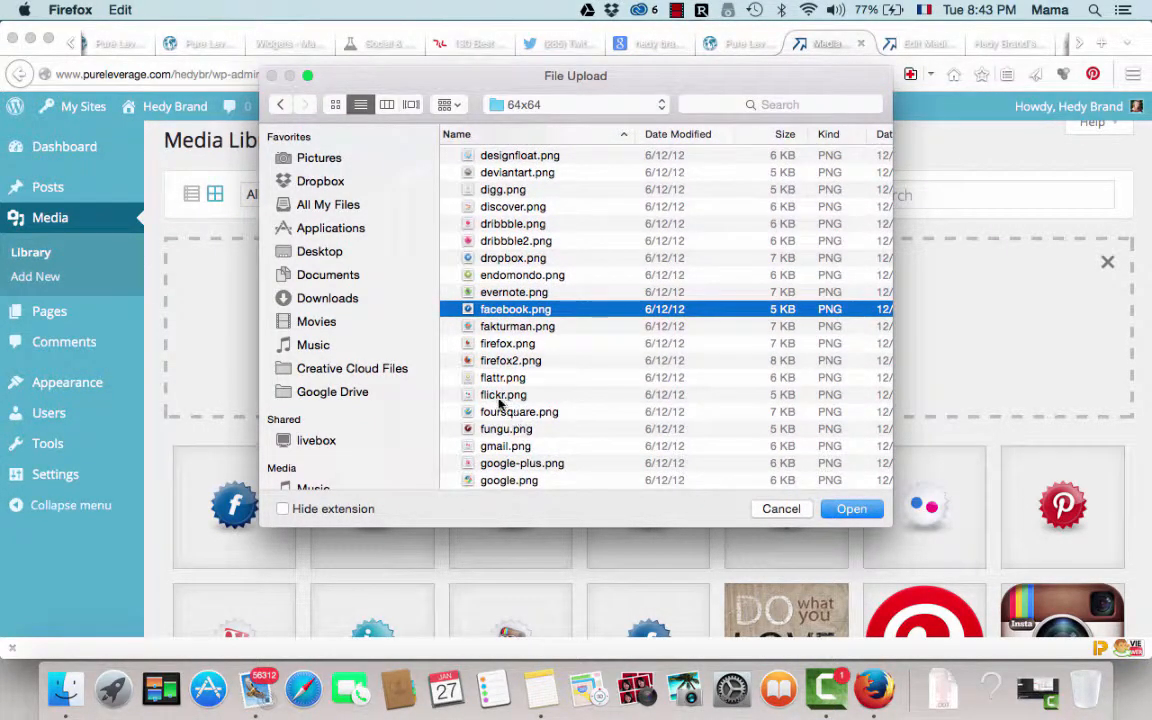
pyautogui.keyDown('super'); pyautogui.click(510, 395); pyautogui.keyUp('super')
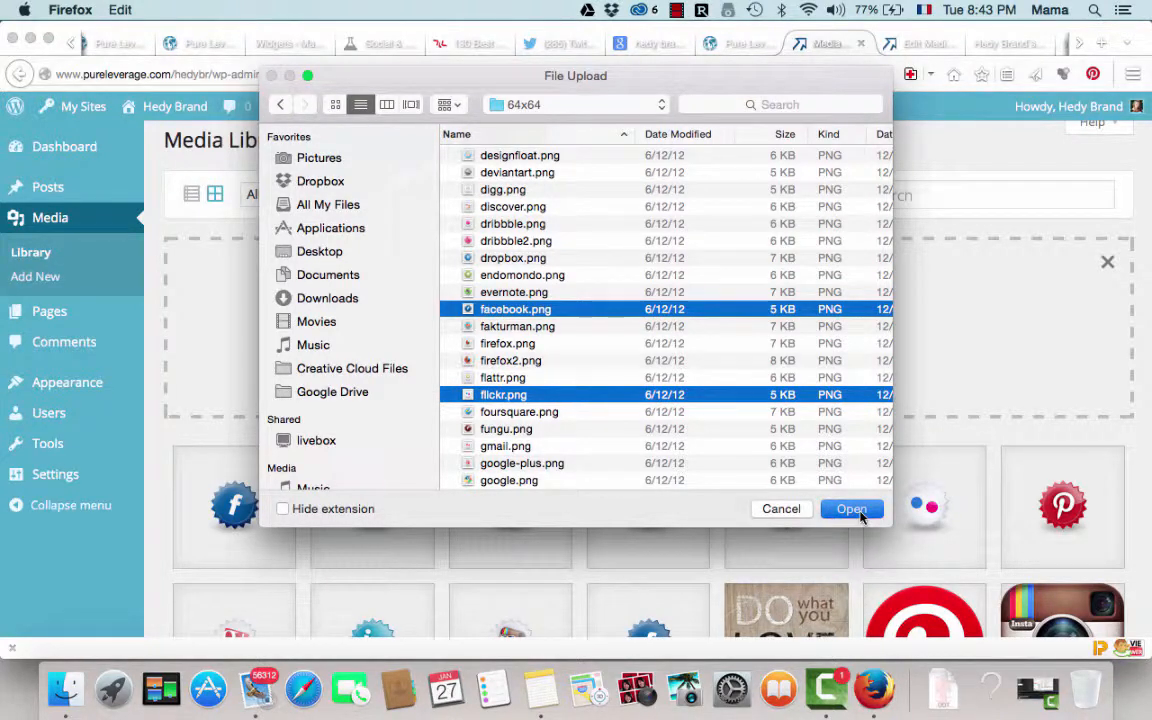
pyautogui.click(851, 509)
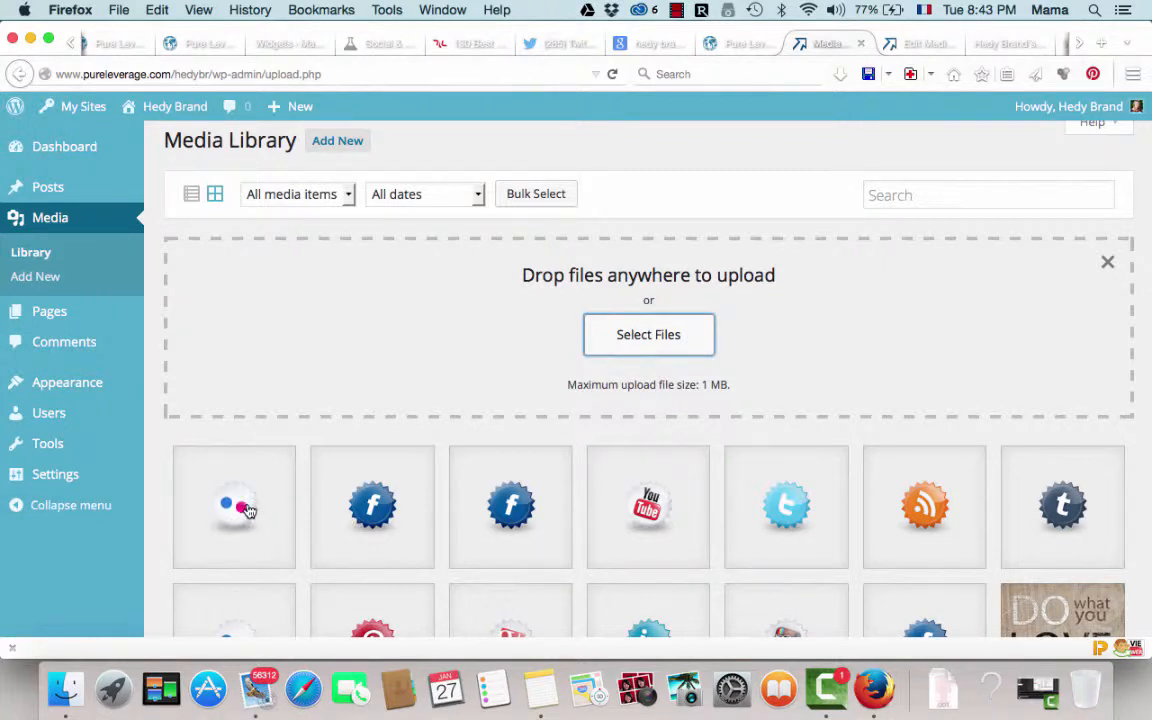
# - View the attachment details of the newly uploaded Flickr icon and select its image URL
pyautogui.click(249, 511)
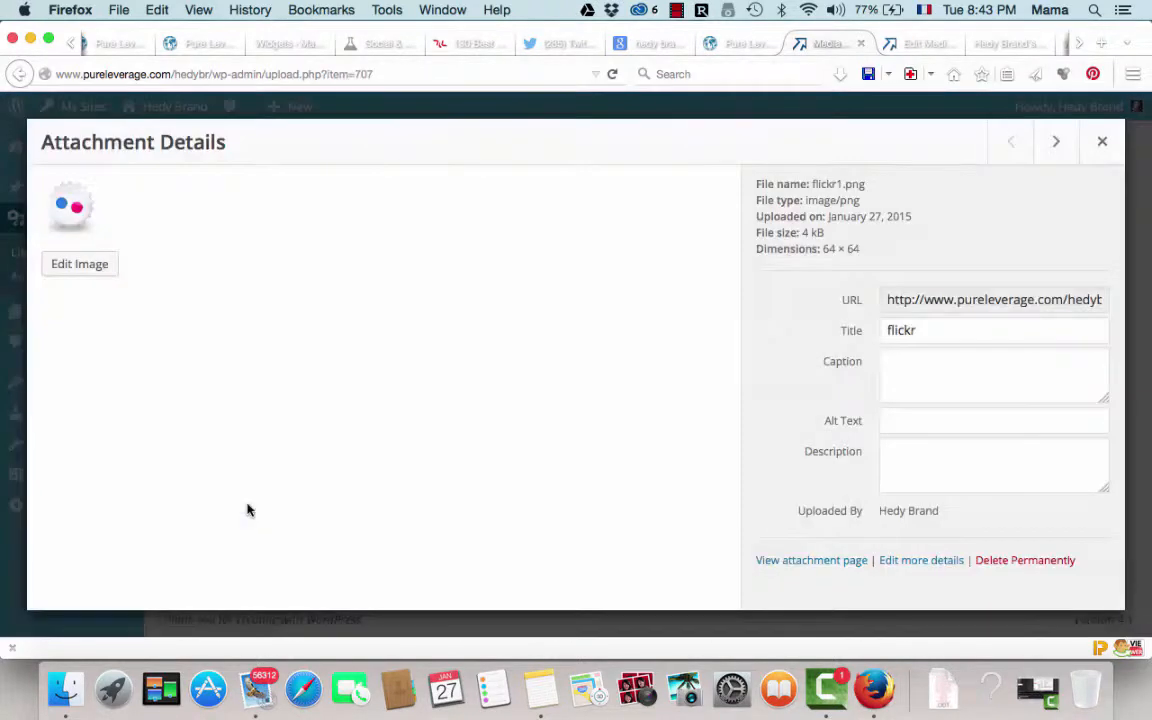
pyautogui.click(1024, 293)
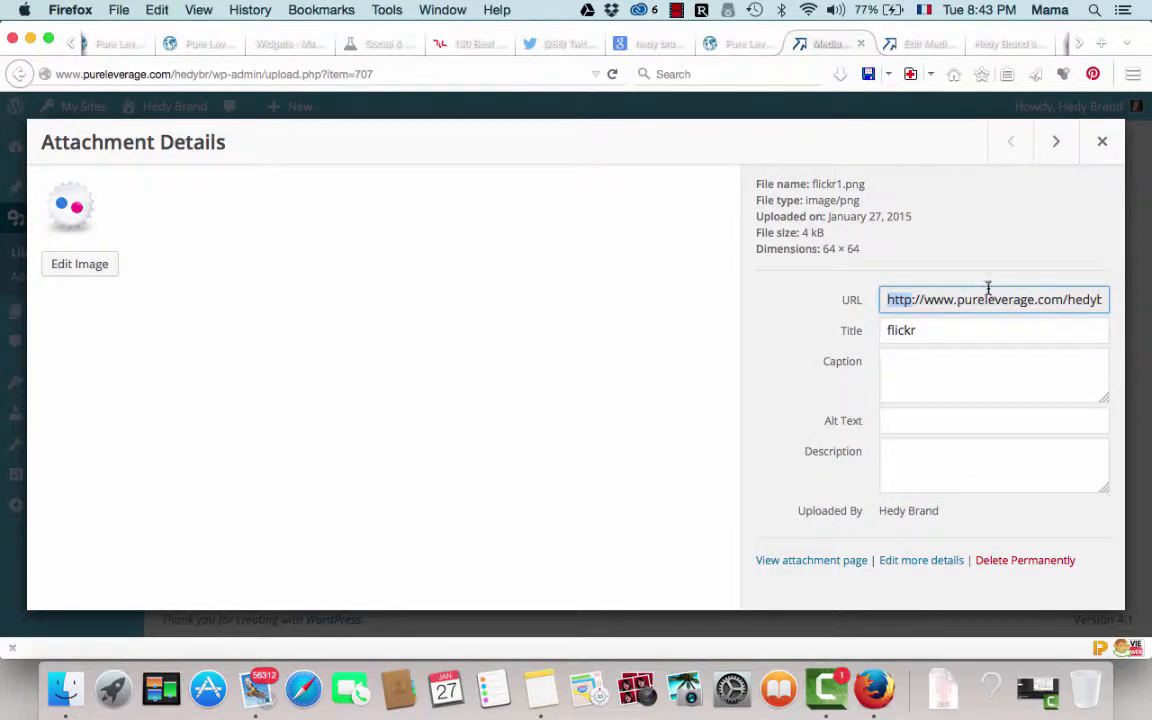
pyautogui.click(994, 297)
# - Return to the autoresponder's Global Fields page and review the signature's HTML code for the linked photo and social icons
pyautogui.click(190, 43)
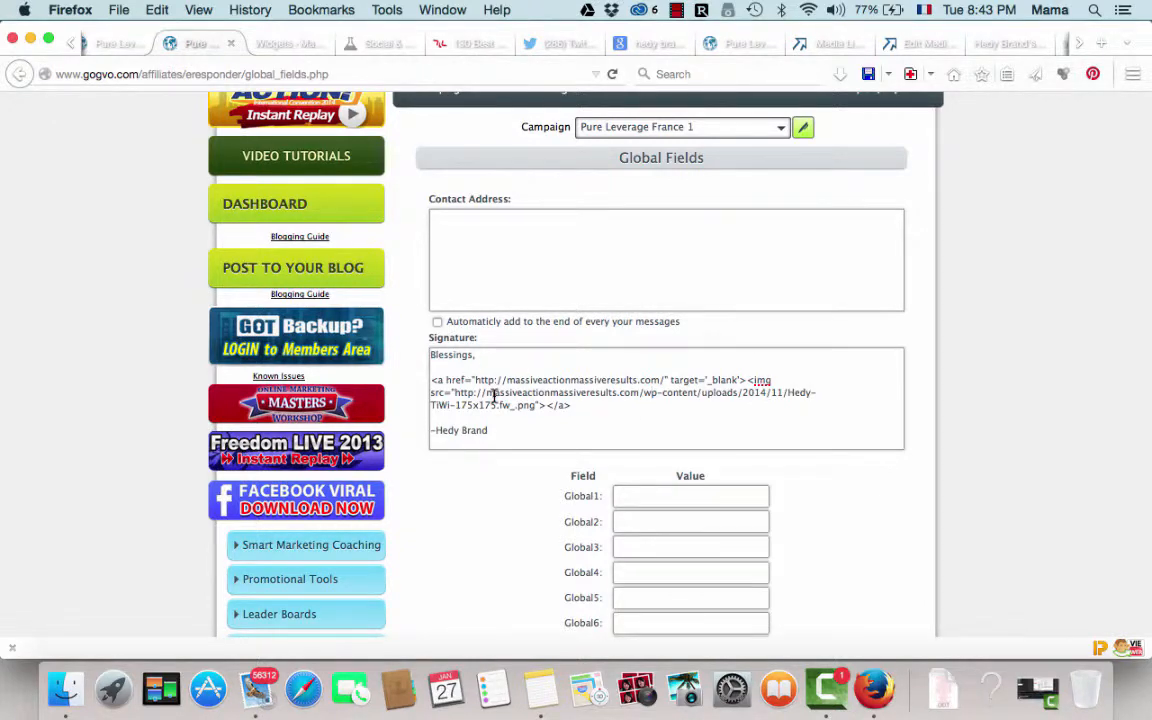
pyautogui.scroll(-3, 493, 395)
pyautogui.scroll(3, 493, 395)
pyautogui.scroll(-3, 493, 395)
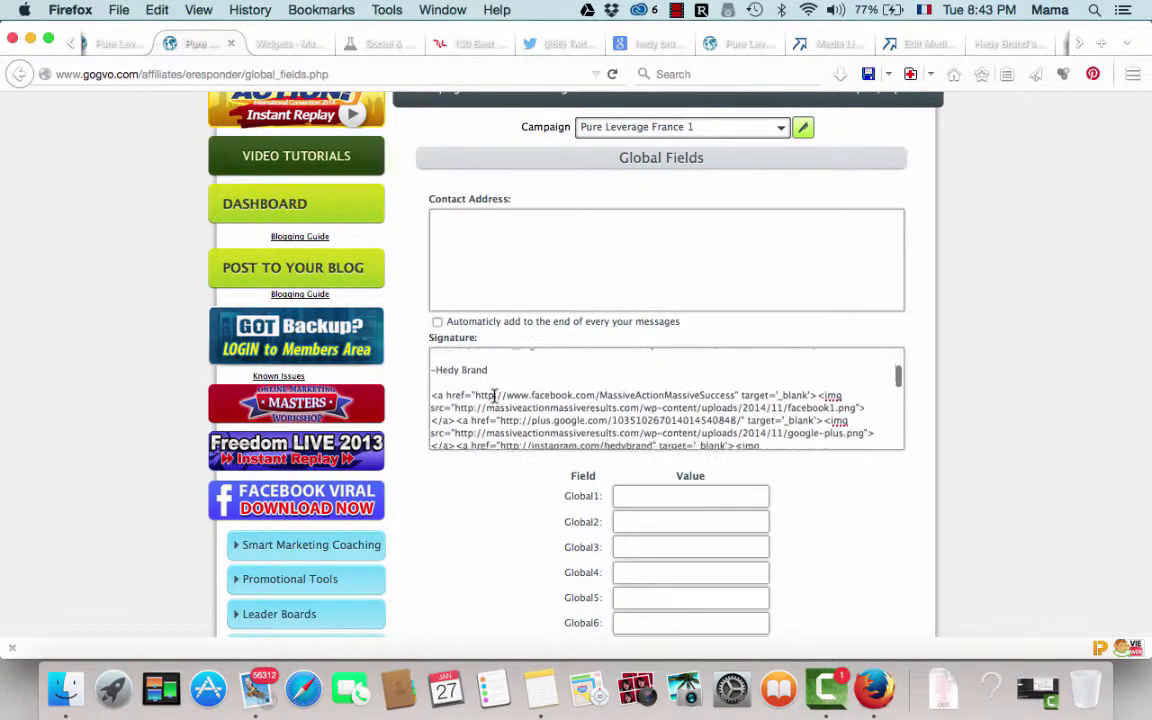
pyautogui.scroll(-2, 493, 395)
pyautogui.scroll(1, 493, 395)
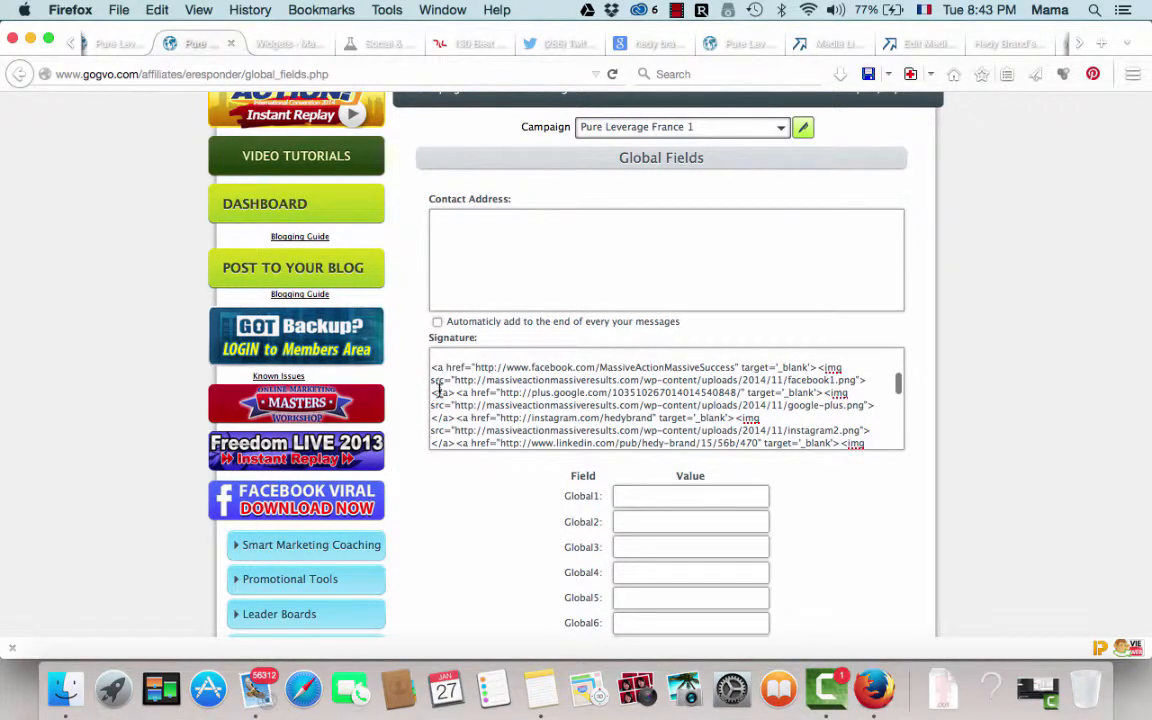
pyautogui.scroll(-10, 440, 405)
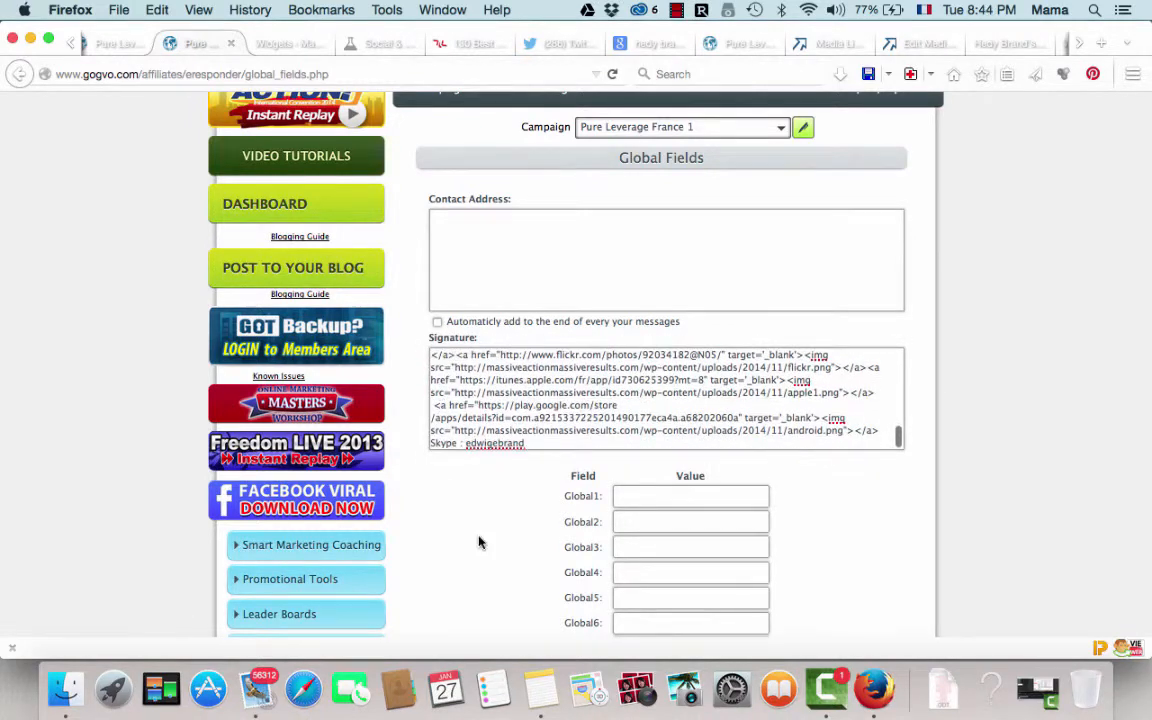
pyautogui.scroll(-5, 478, 540)
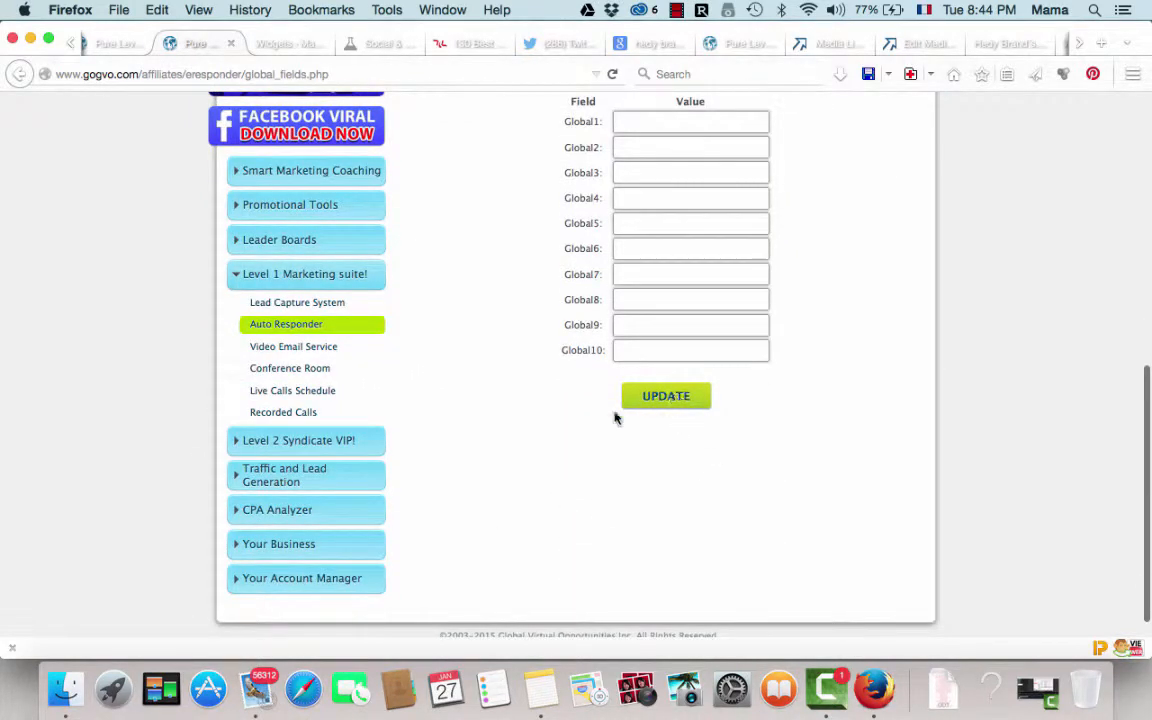
# - Open the autoresponder's page for sending a broadcast message
pyautogui.scroll(5, 560, 430)
pyautogui.moveTo(563, 184)
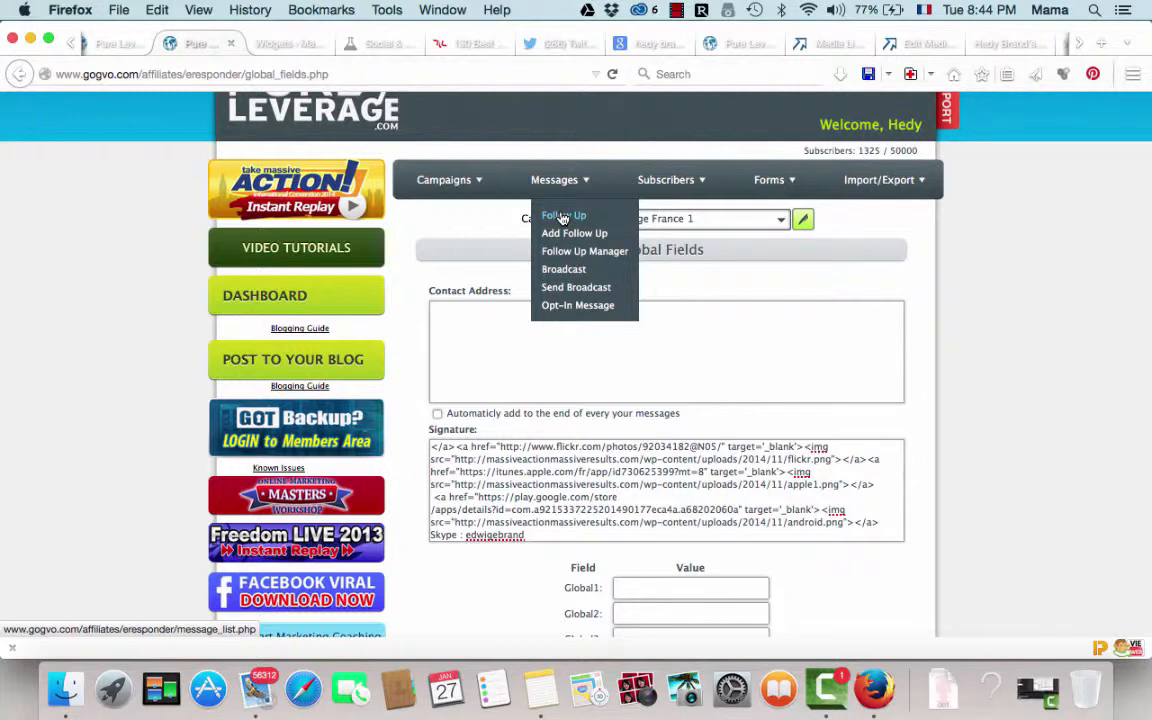
pyautogui.click(576, 287)
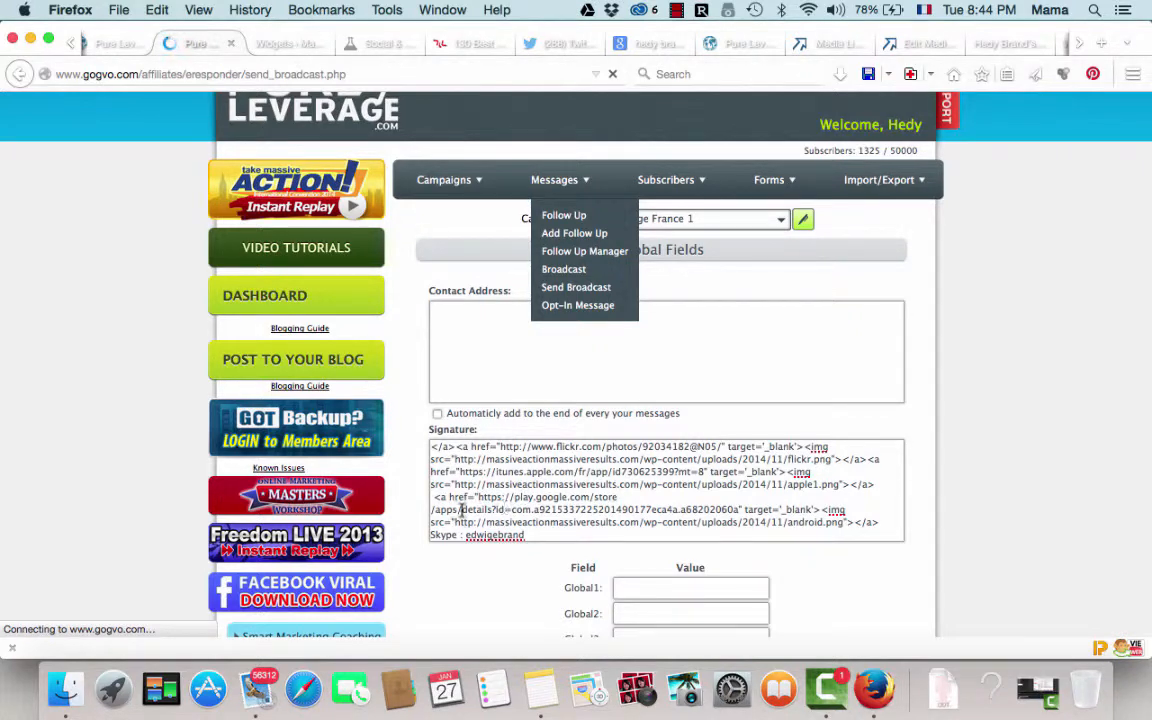
# - Switch to Twitter, open the account's own profile page and select its web address
pyautogui.click(545, 51)
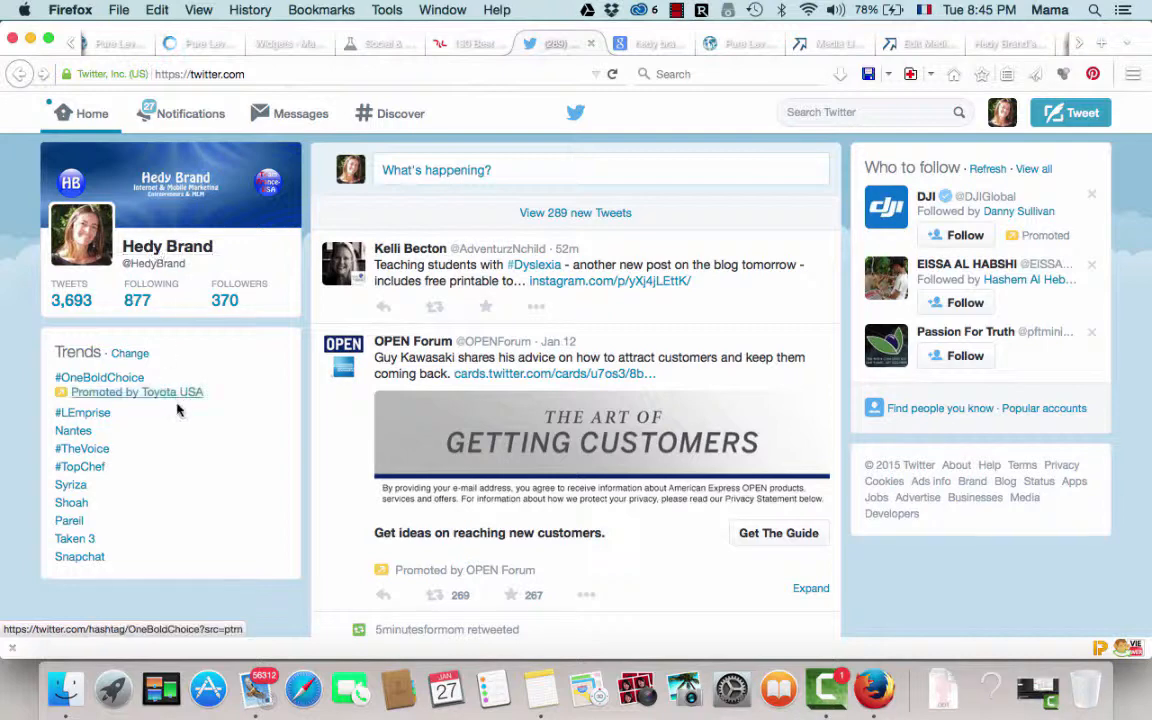
pyautogui.click(155, 252)
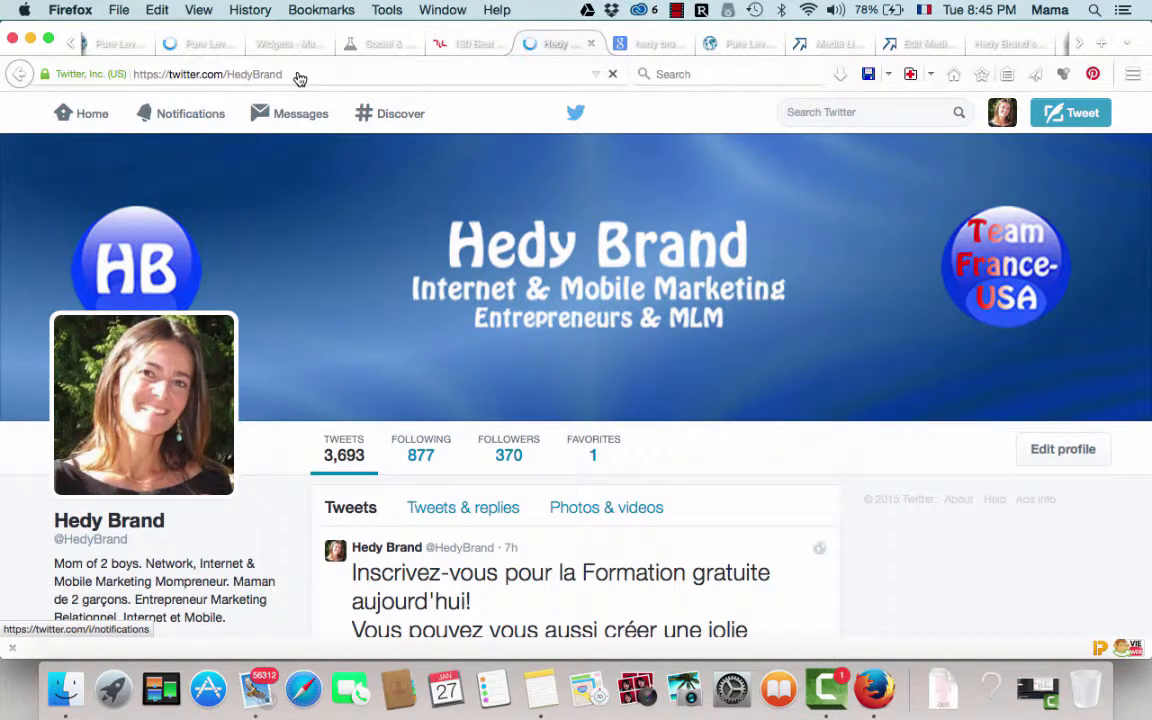
pyautogui.click(297, 72)
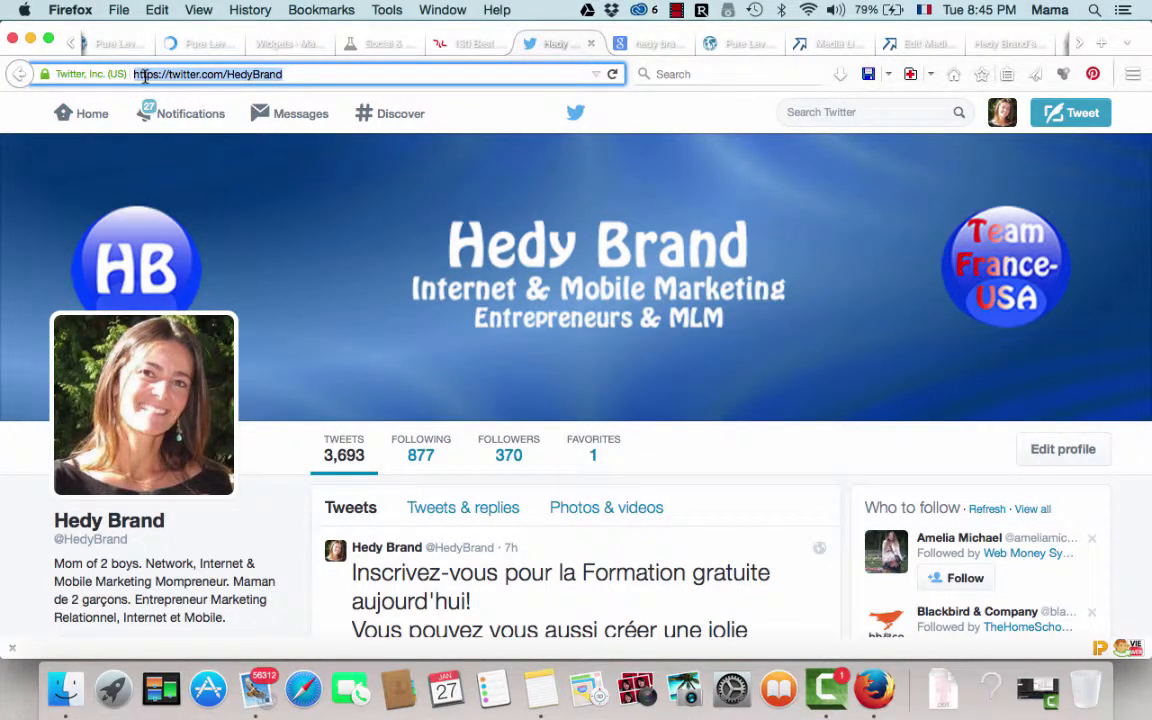
# - Open the LinkedIn profile from the Google search results and select its web address
pyautogui.click(645, 45)
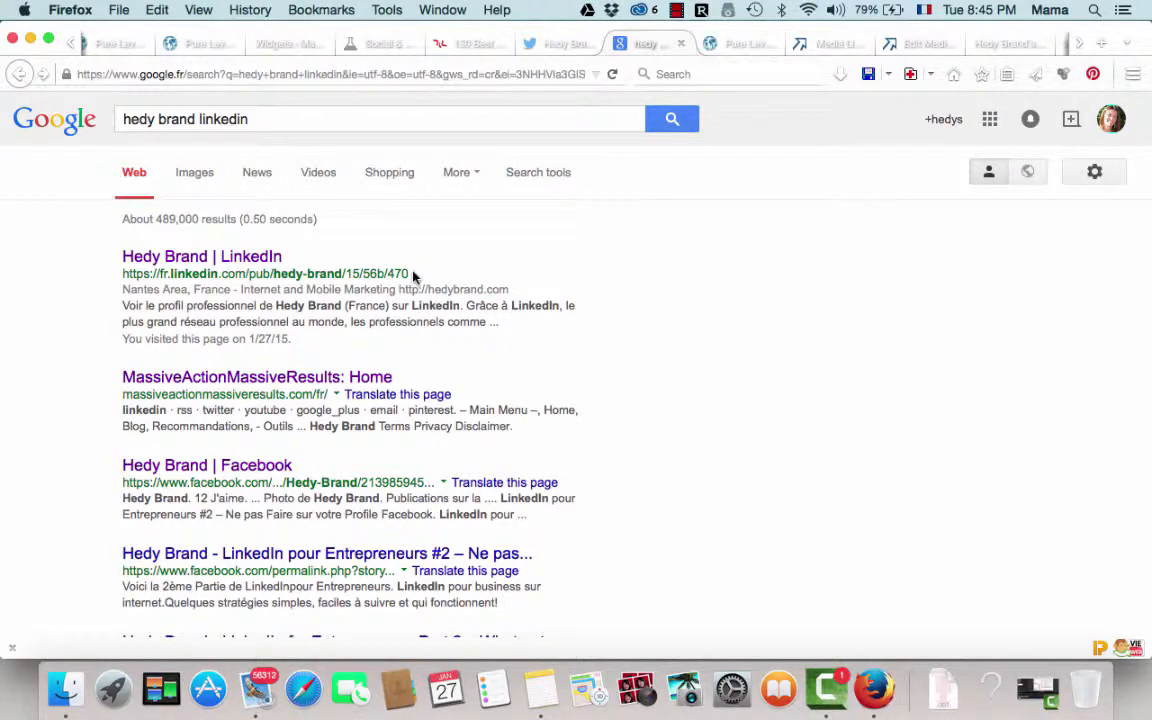
pyautogui.moveTo(413, 277); pyautogui.dragTo(113, 280)
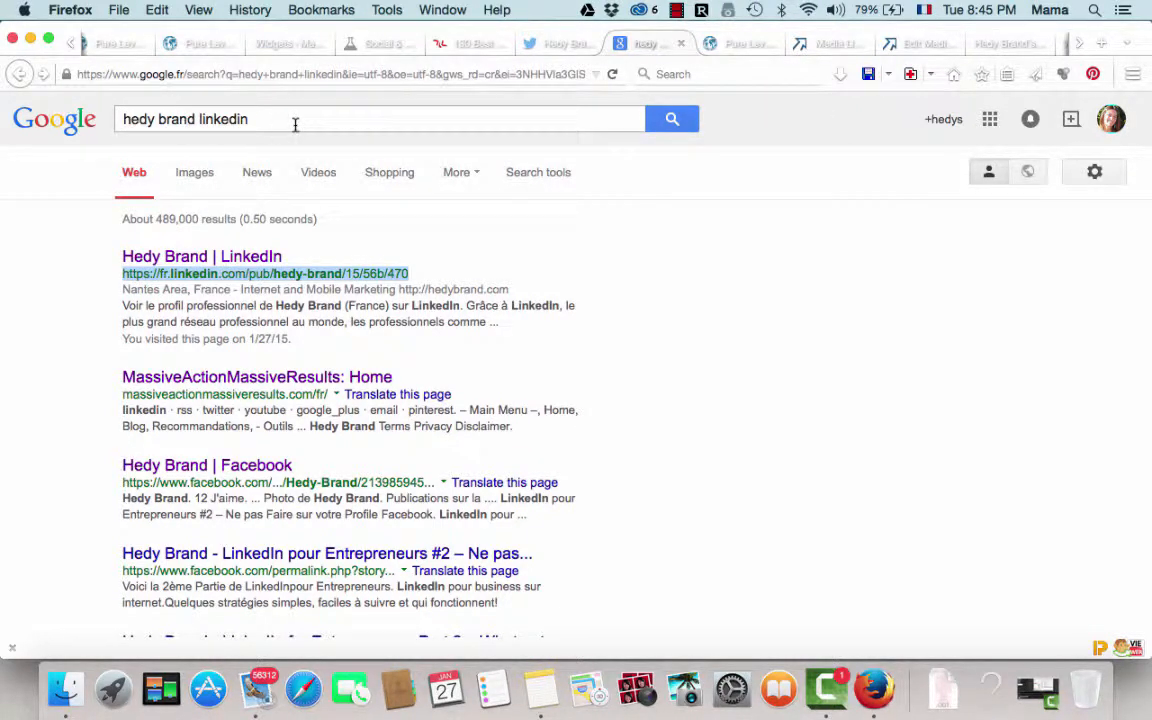
pyautogui.click(252, 258)
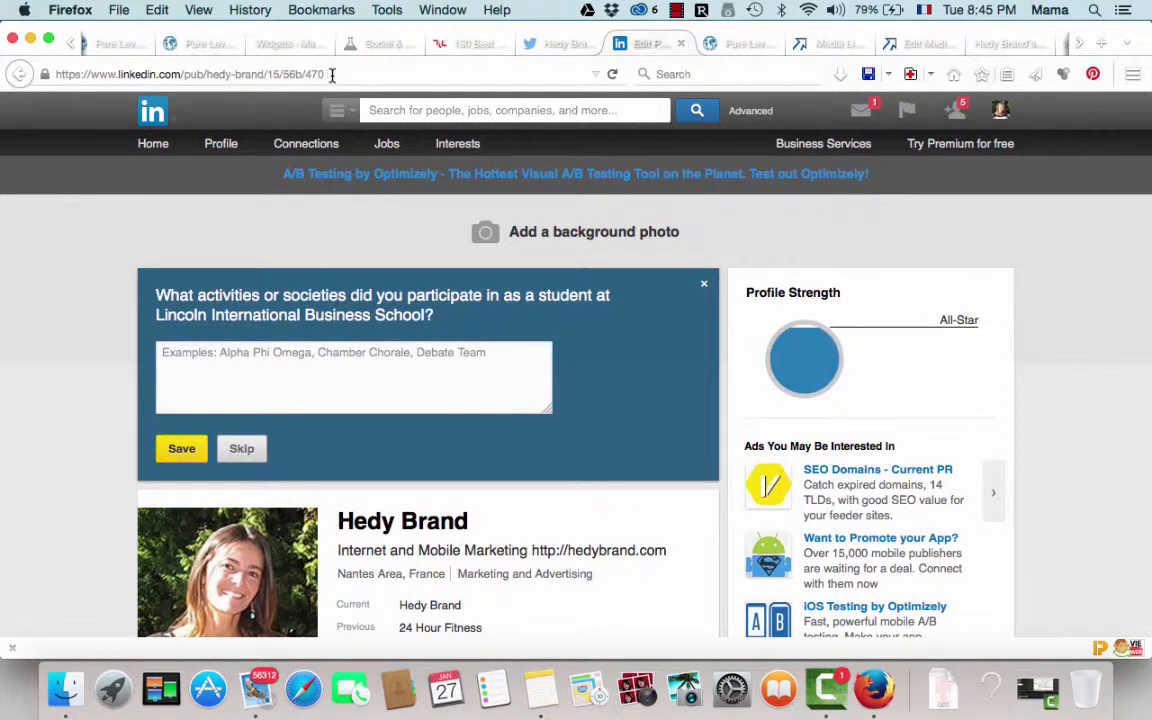
pyautogui.moveTo(310, 72); pyautogui.dragTo(62, 68)
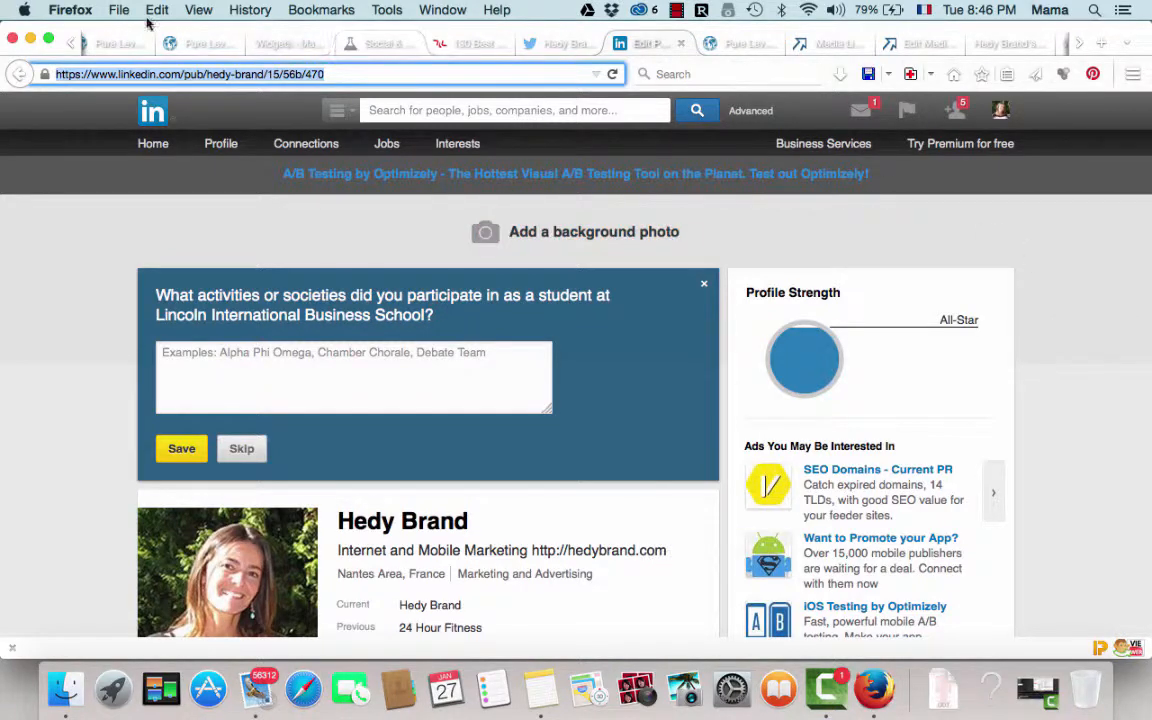
# - Return to the broadcast message form and select Pure Leverage France 1 as the campaign to send to
pyautogui.click(198, 44)
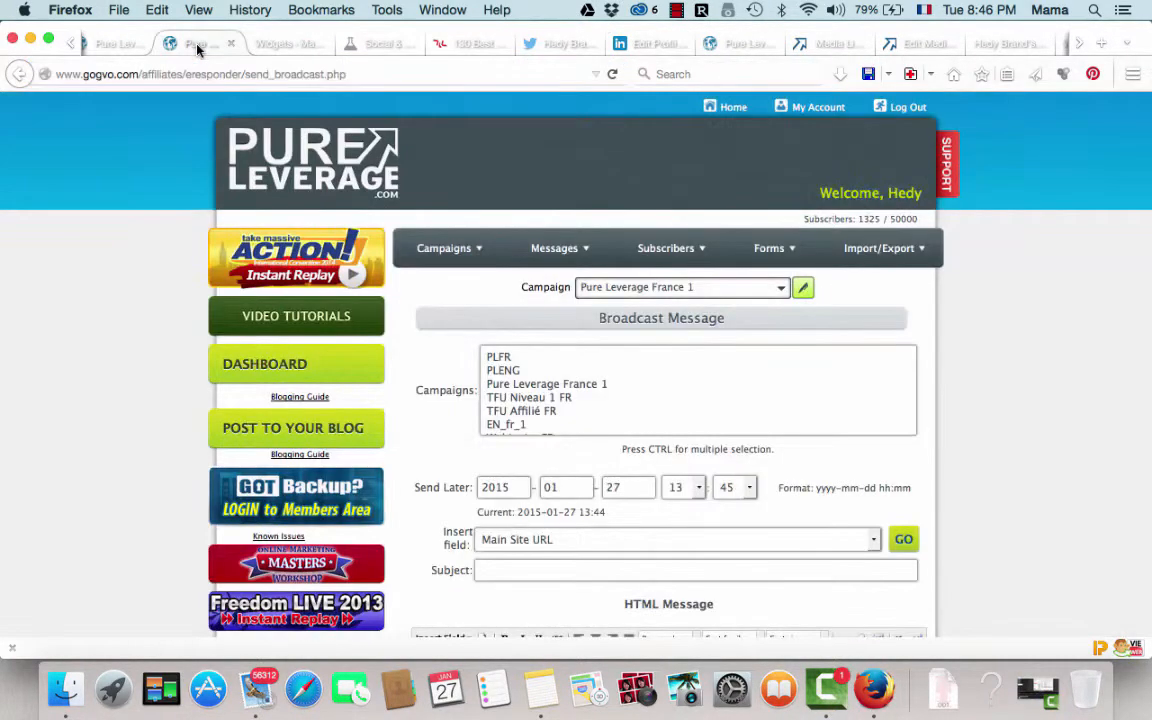
pyautogui.scroll(-3, 450, 462)
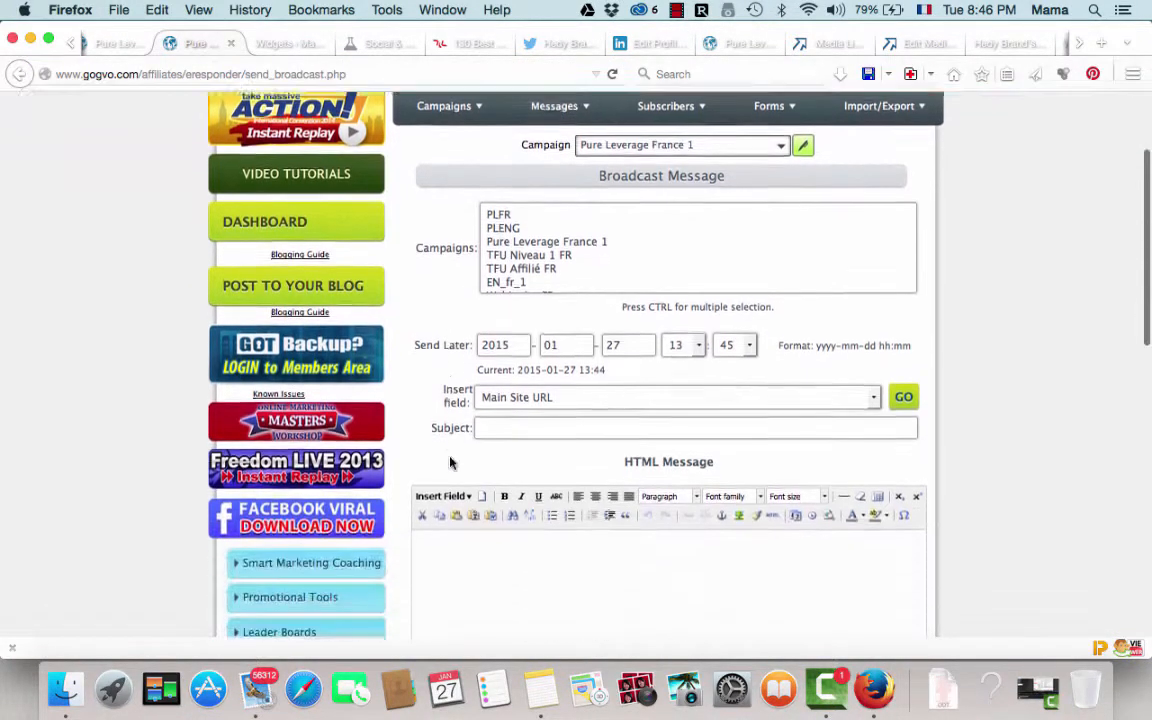
pyautogui.scroll(-3, 450, 462)
pyautogui.scroll(4, 450, 456)
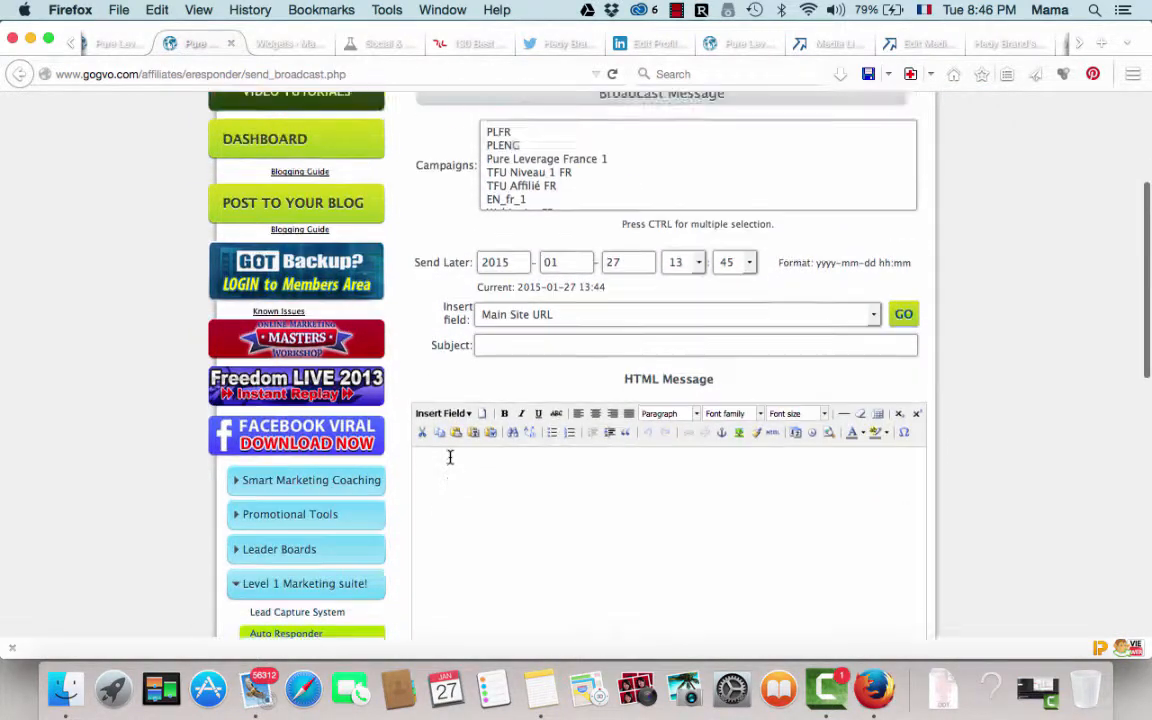
pyautogui.click(505, 290)
pyautogui.click(520, 303)
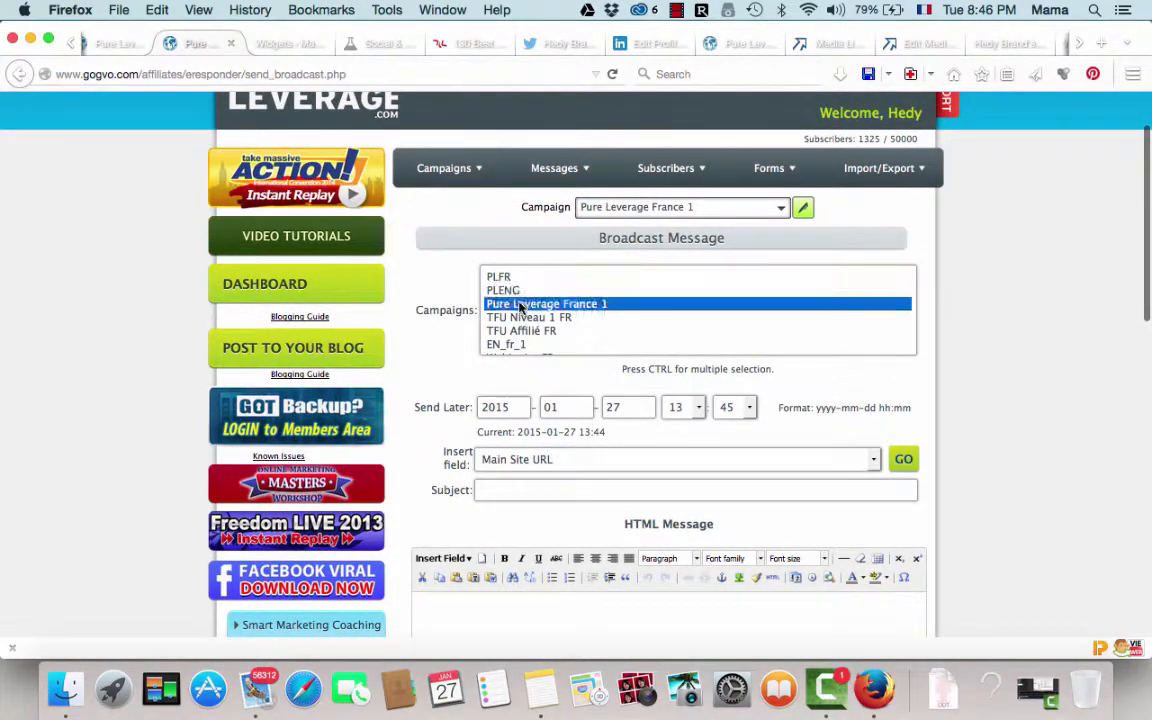
pyautogui.scroll(-5, 434, 468)
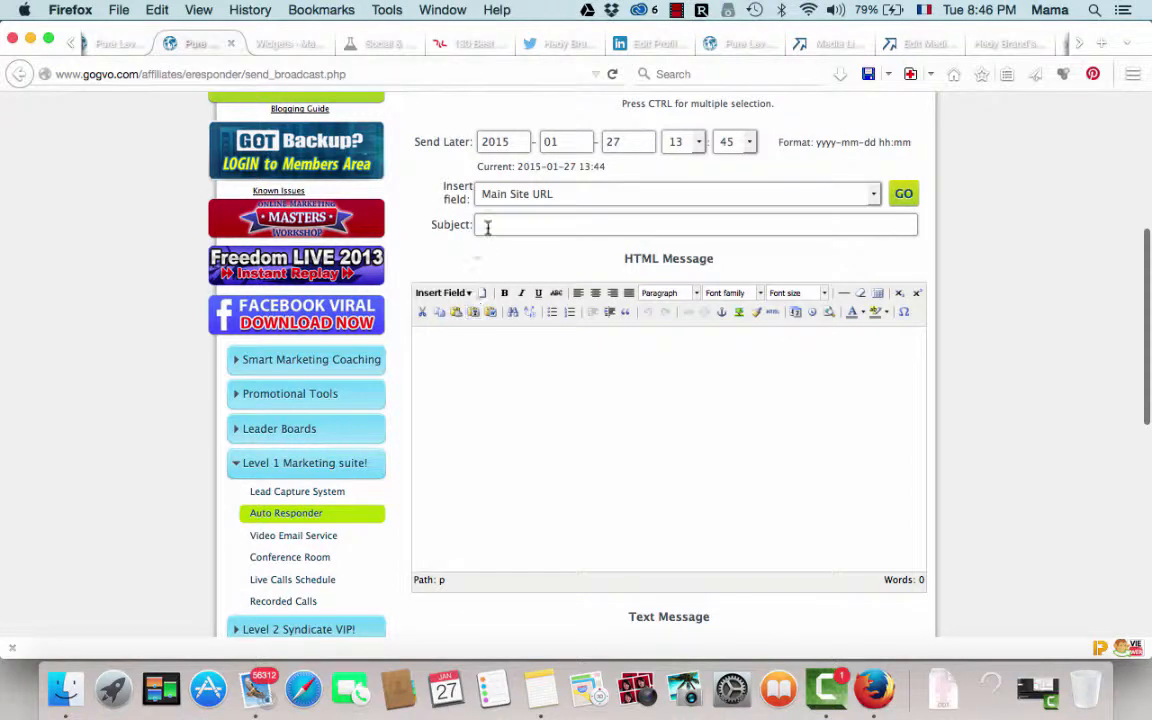
# - Set the broadcast message's subject to Bonjour
pyautogui.write('Bpn')
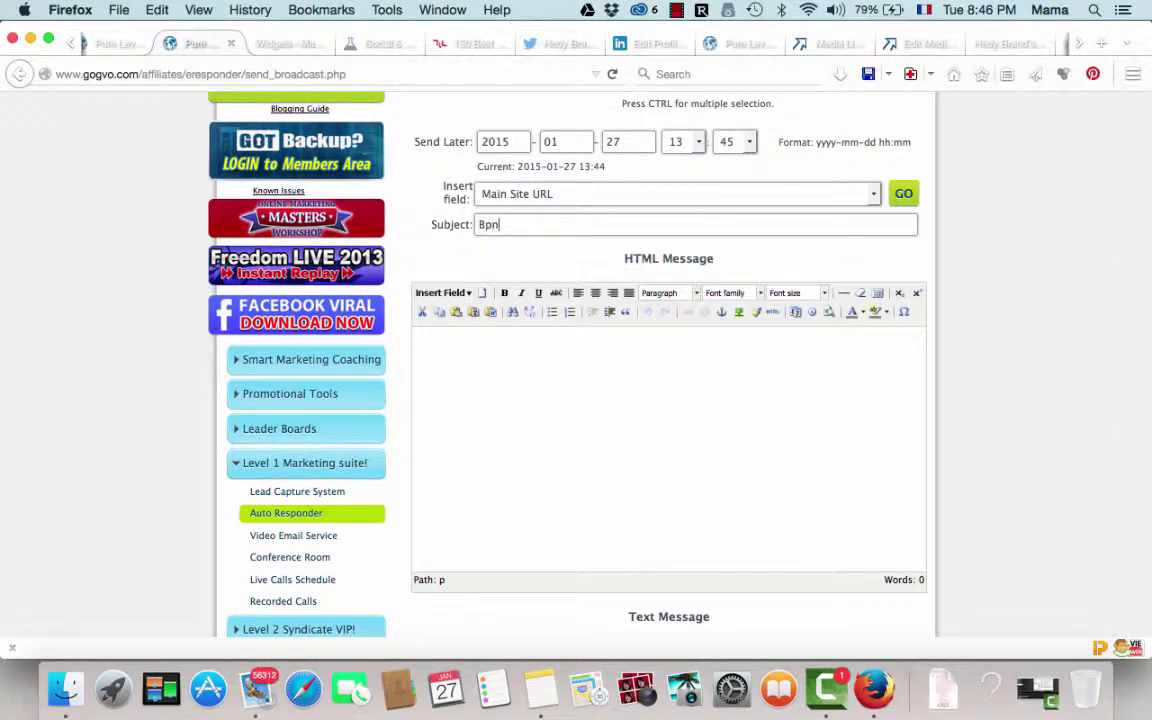
pyautogui.press('BackSpace')
pyautogui.press('BackSpace')
pyautogui.write('onjour')
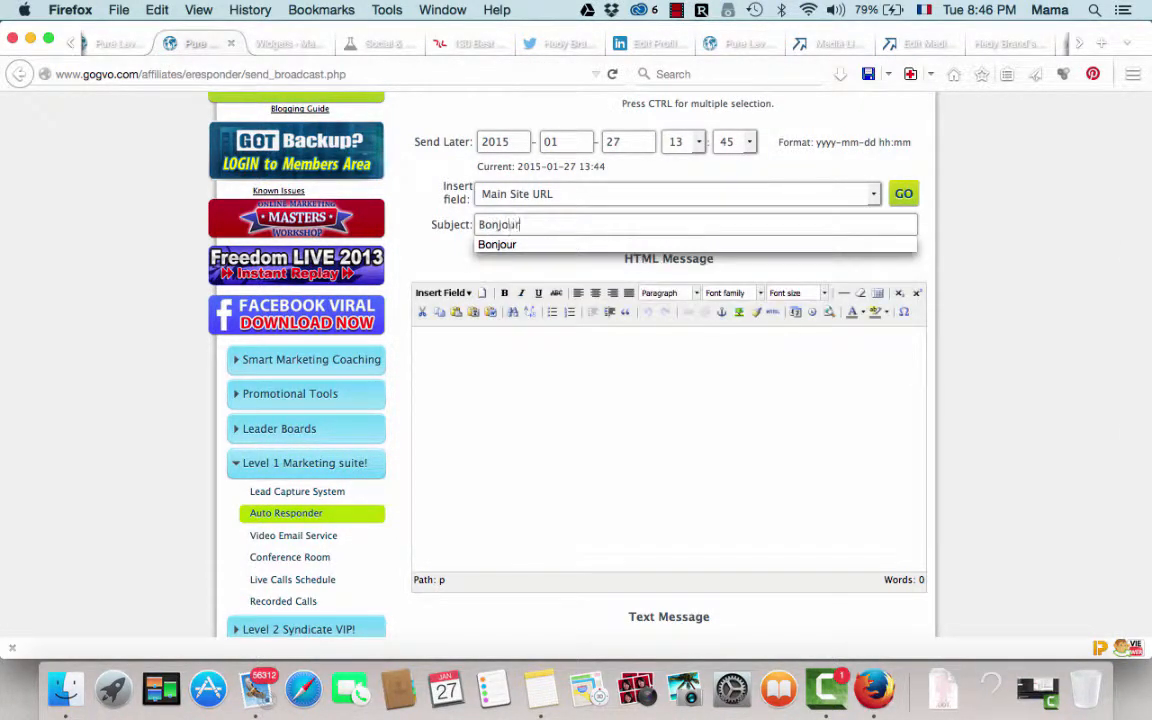
pyautogui.click(510, 244)
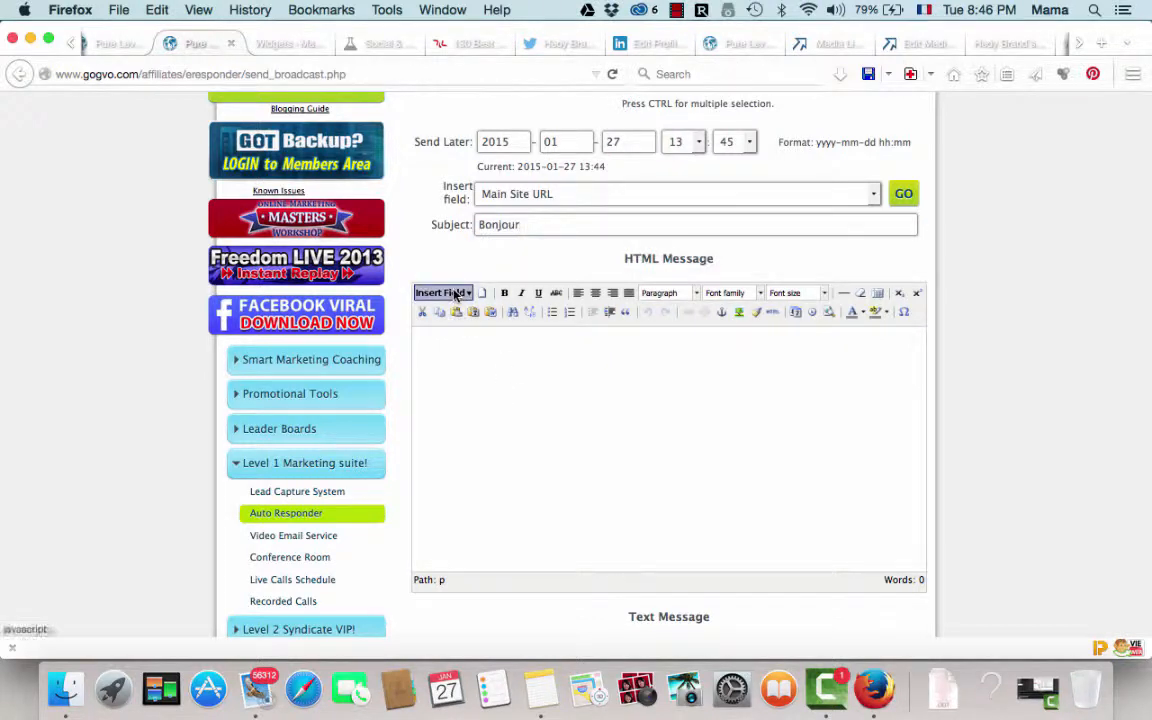
# - Insert the subscriber First Name field at the start of the HTML message, followed by a comma and a line of filler text
pyautogui.click(457, 347)
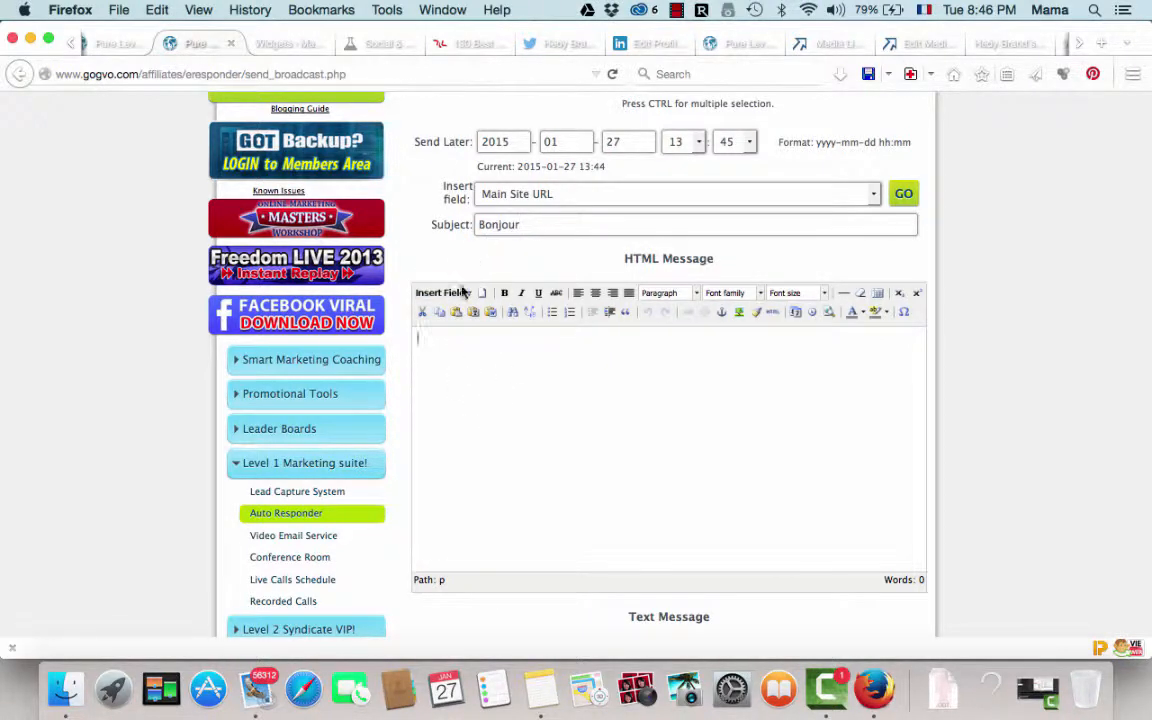
pyautogui.click(462, 293)
pyautogui.moveTo(458, 367)
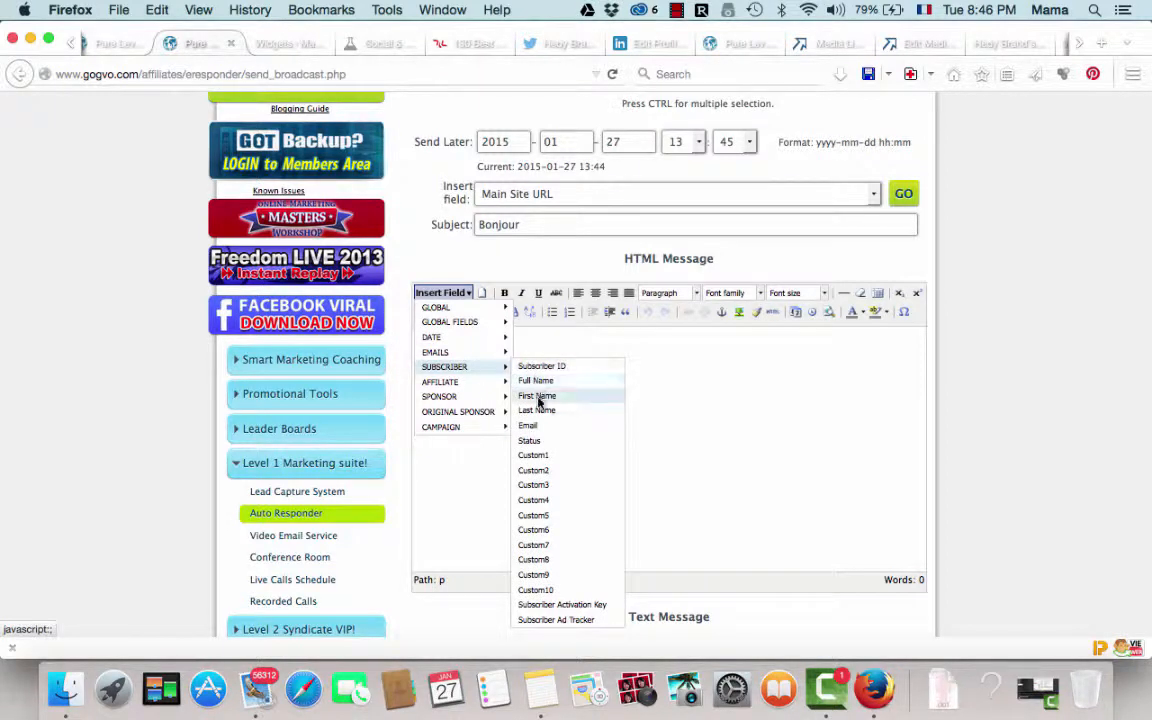
pyautogui.click(538, 397)
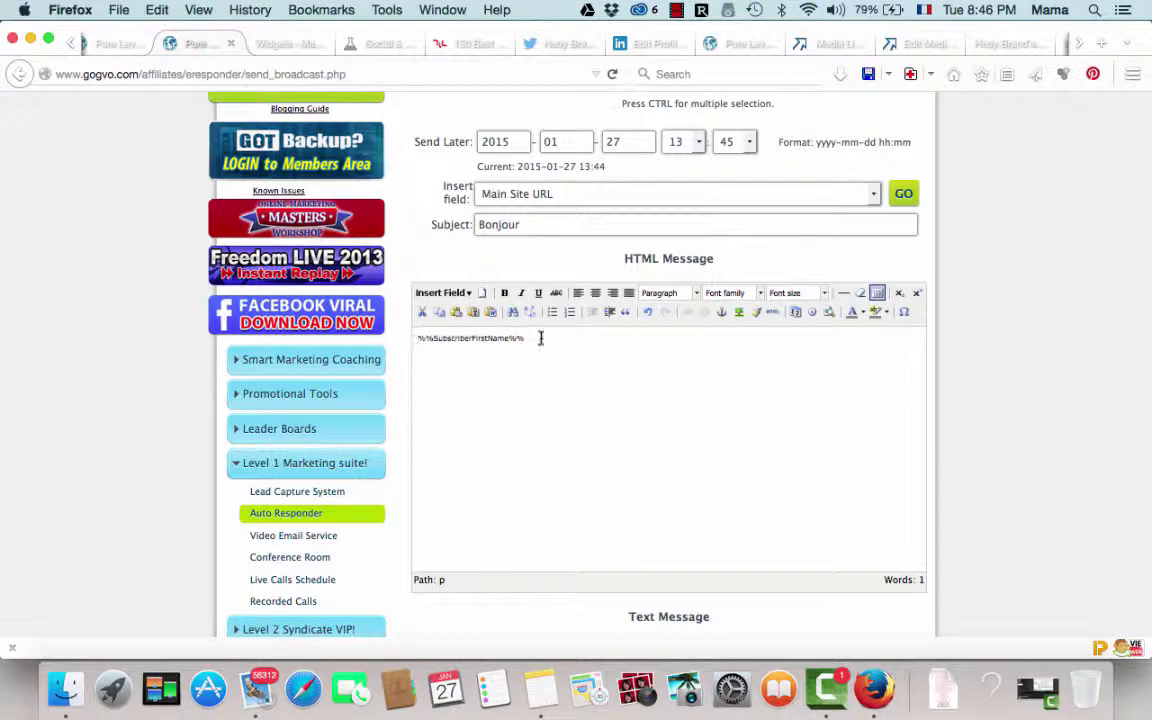
pyautogui.write(',')
# - Insert the Signature global field below the filler text in the HTML message
pyautogui.click(470, 294)
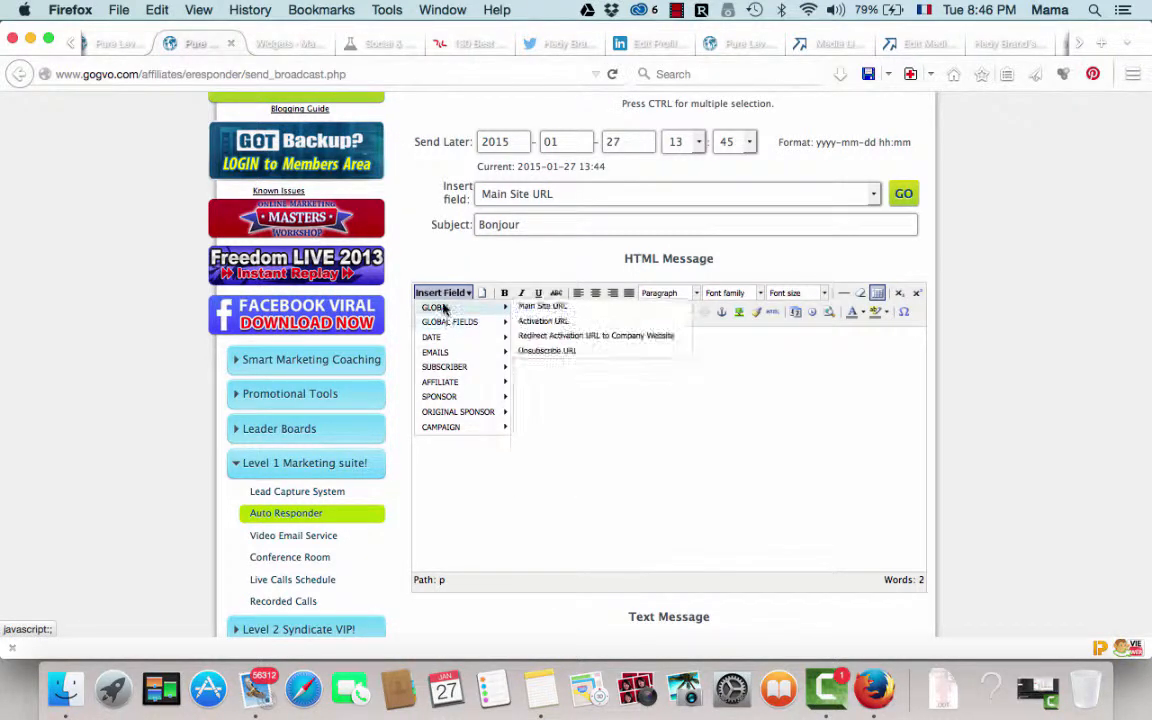
pyautogui.moveTo(446, 323)
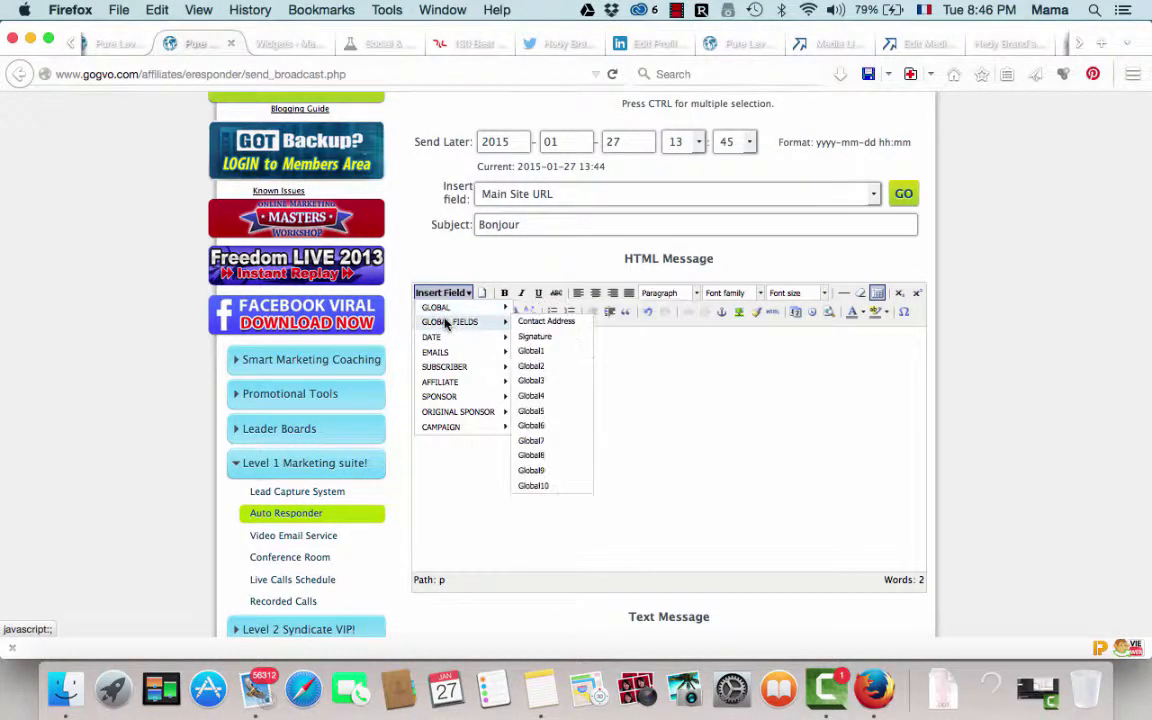
pyautogui.click(545, 339)
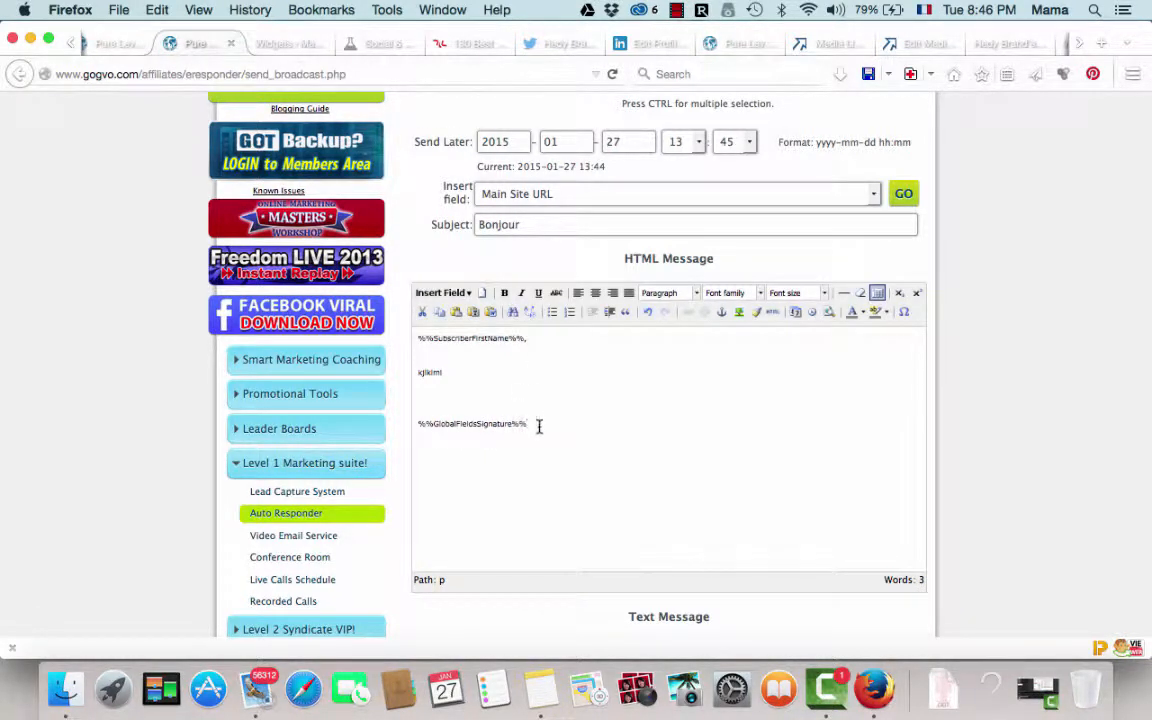
# - Copy the entire HTML message content into the Text Message body
pyautogui.moveTo(538, 428); pyautogui.dragTo(437, 327)
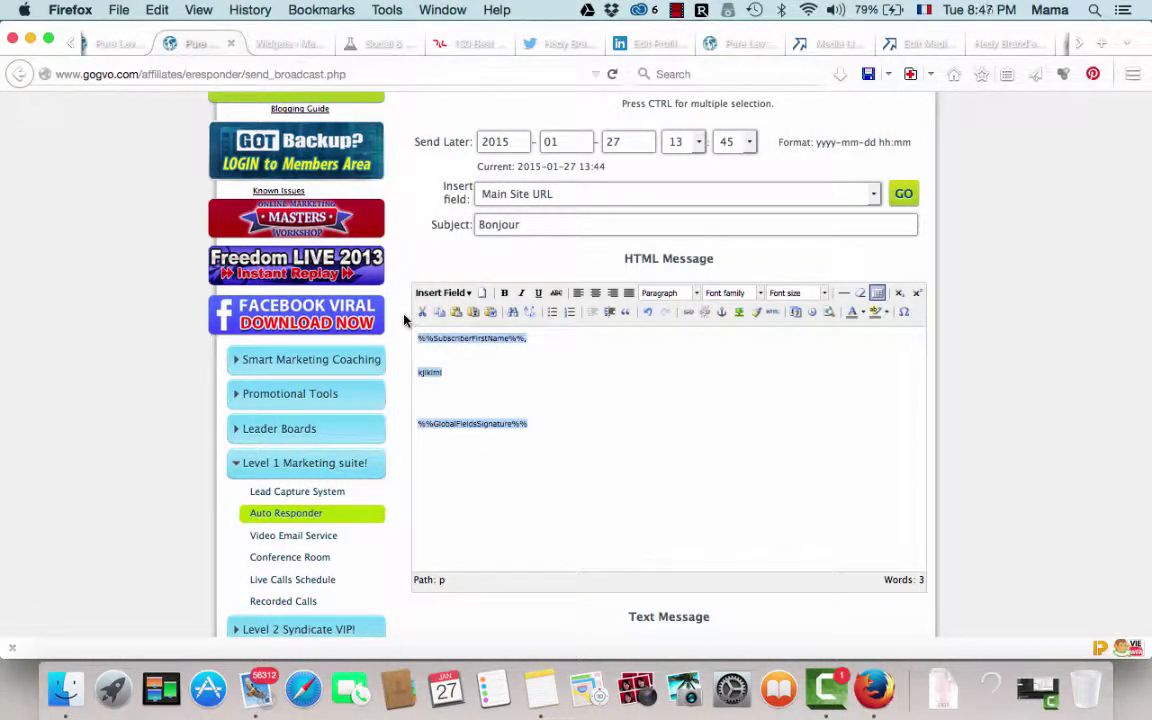
pyautogui.scroll(-3, 560, 491)
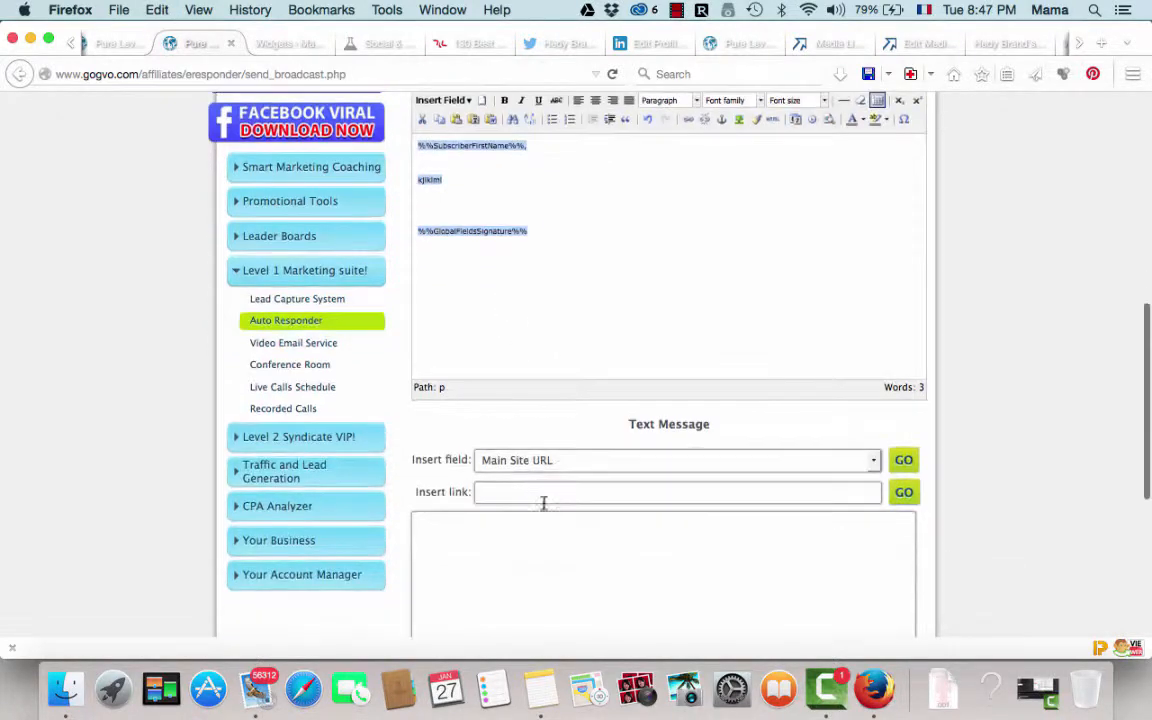
pyautogui.click(514, 561)
pyautogui.write('%%SubscriberFirstName%%, kjlkml %%GlobalFieldsSignature%%')
pyautogui.scroll(3, 514, 561)
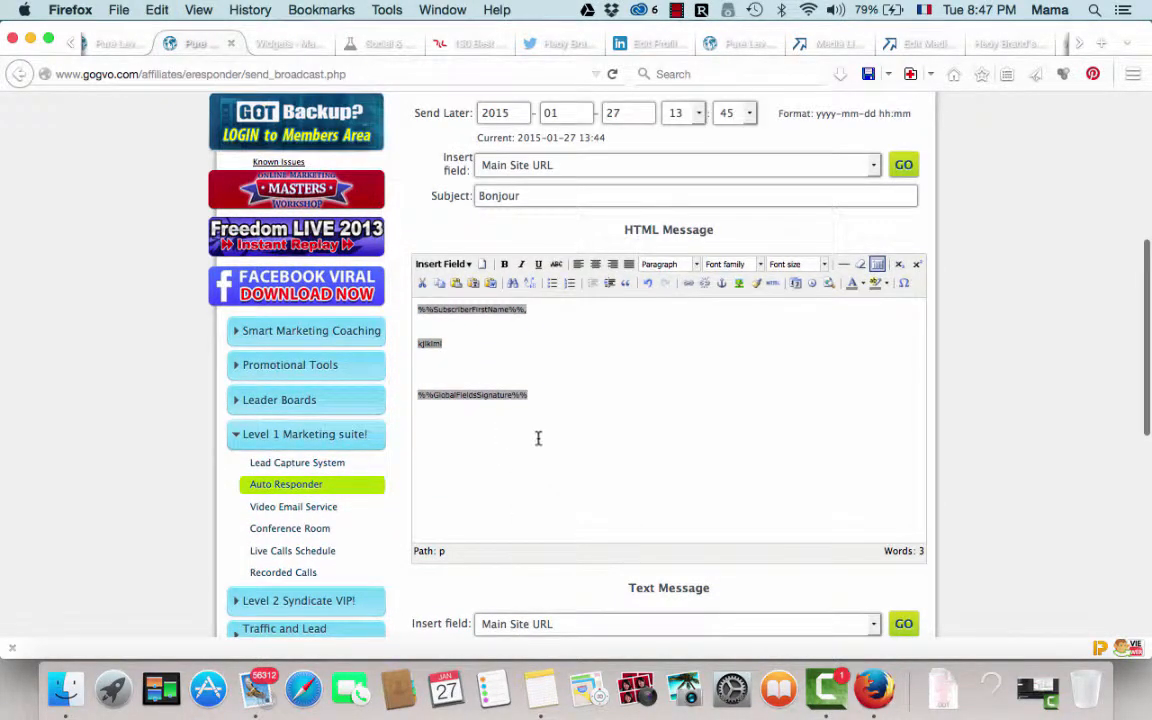
# - Review the HTML and text versions of the message and add the broadcast to the campaign
pyautogui.click(545, 392)
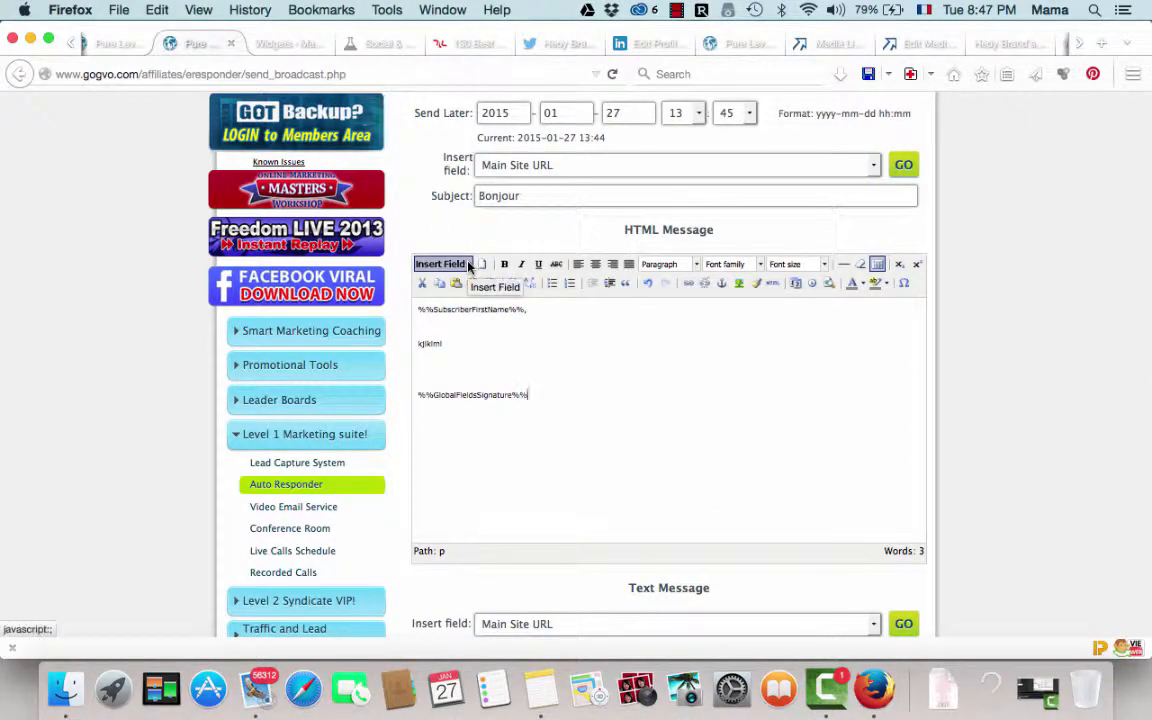
pyautogui.scroll(-10, 581, 432)
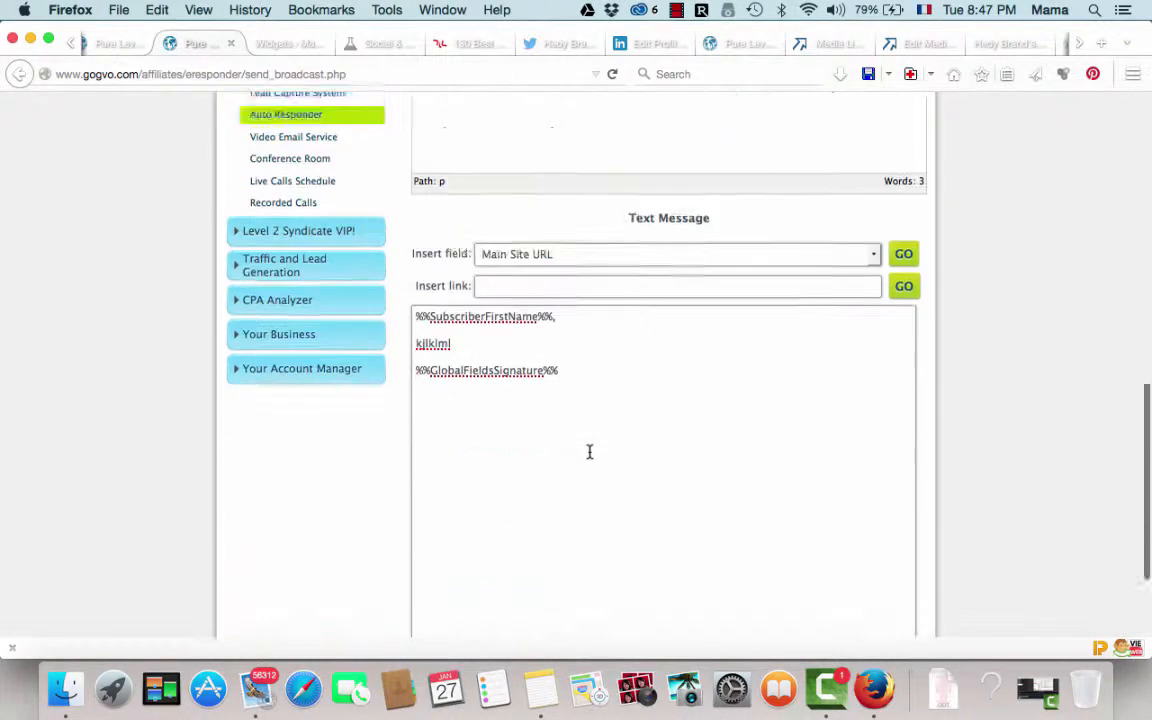
pyautogui.scroll(3, 562, 234)
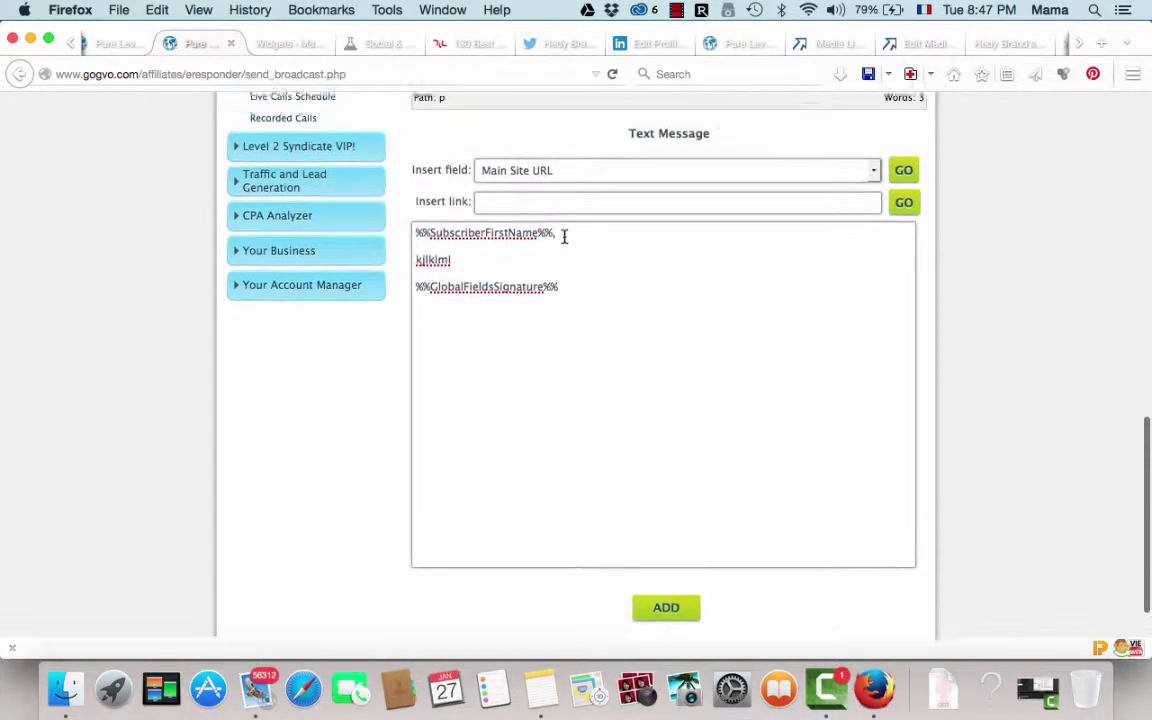
pyautogui.scroll(-1, 625, 399)
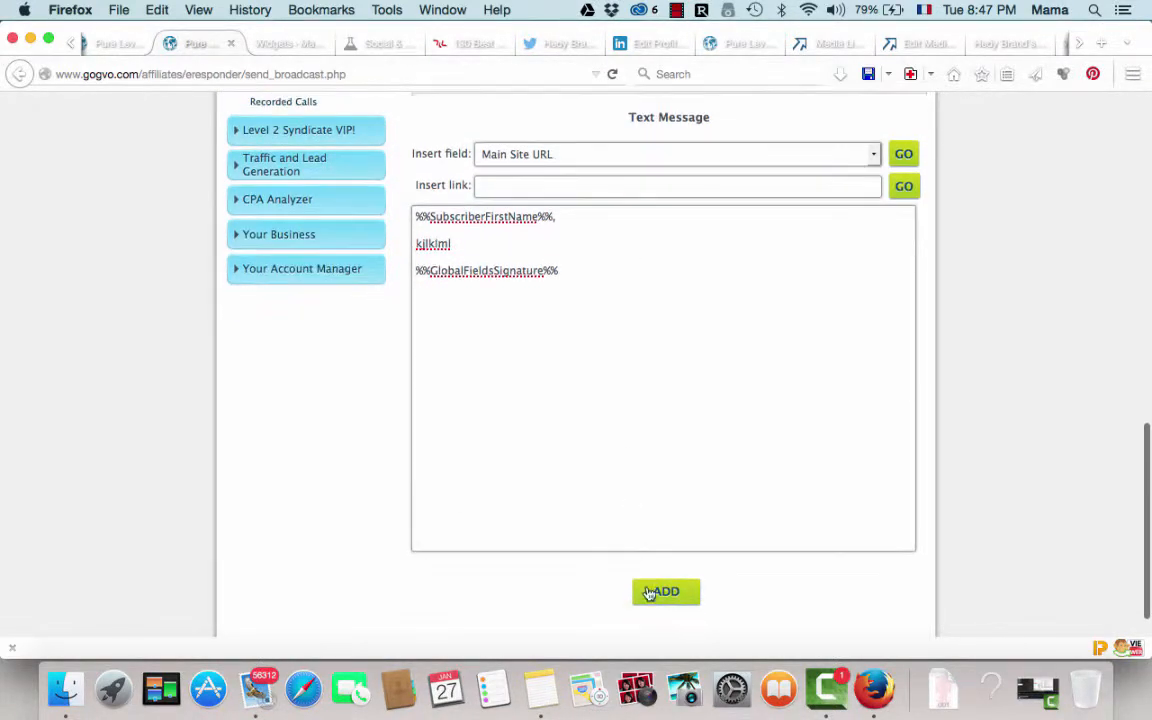
pyautogui.click(665, 597)
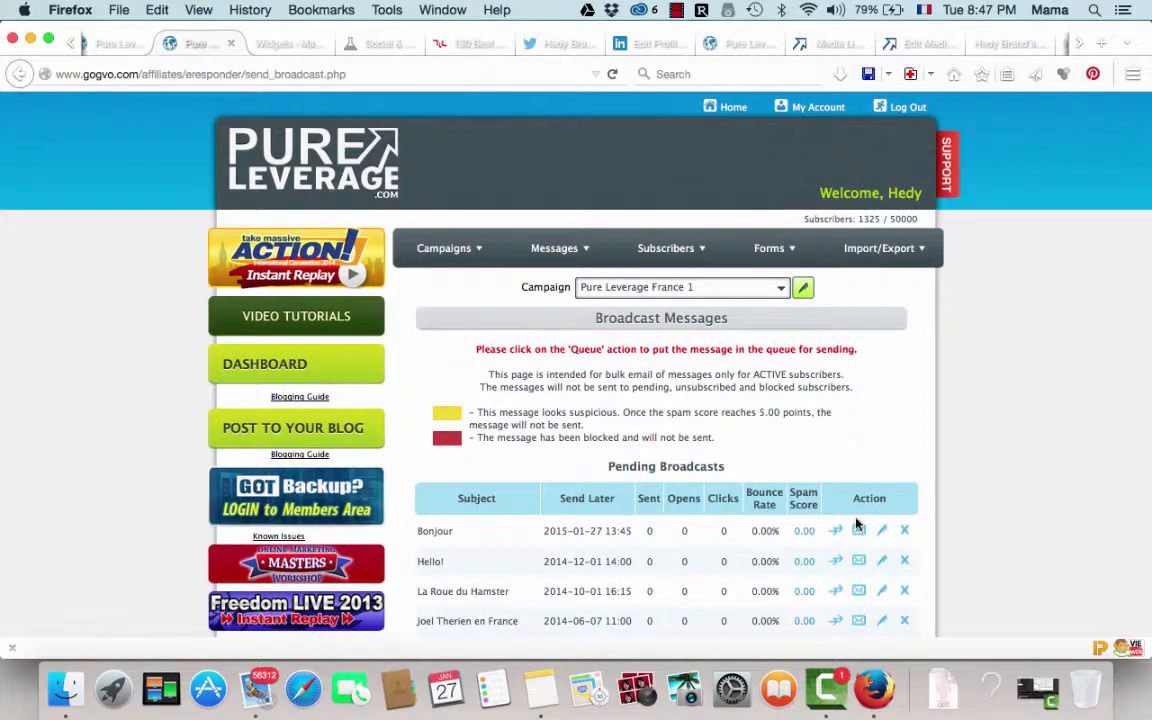
# - Send a test message of the pending Bonjour broadcast
pyautogui.scroll(-2, 855, 525)
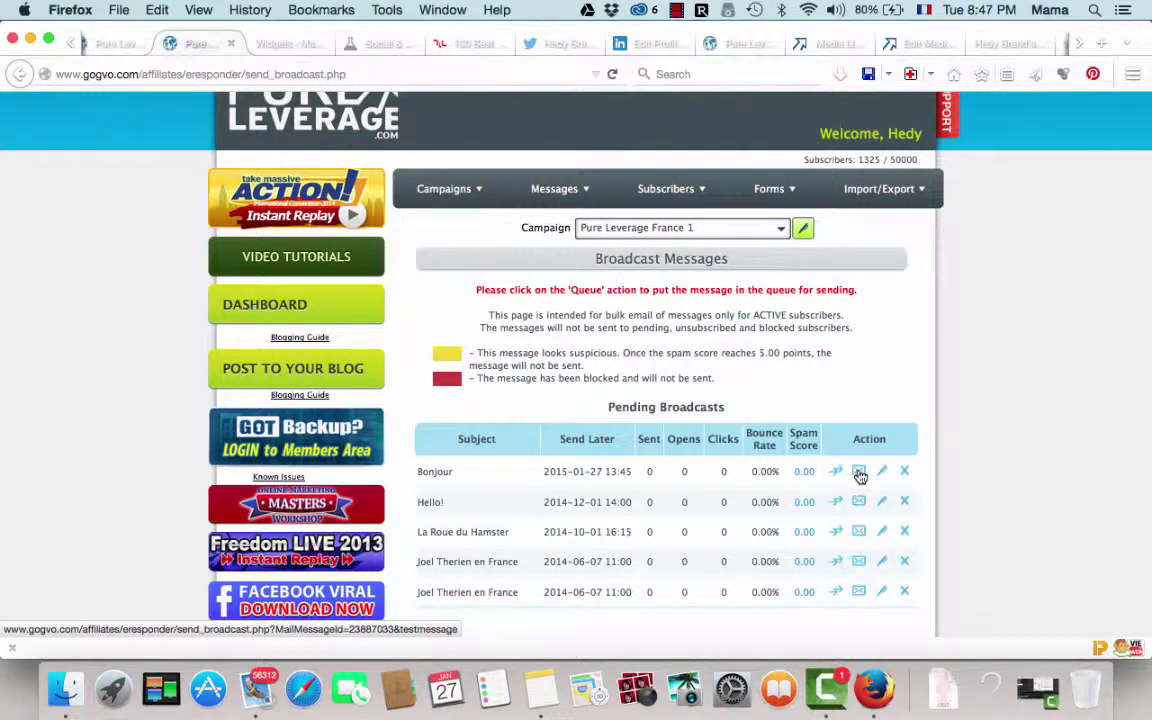
pyautogui.click(859, 474)
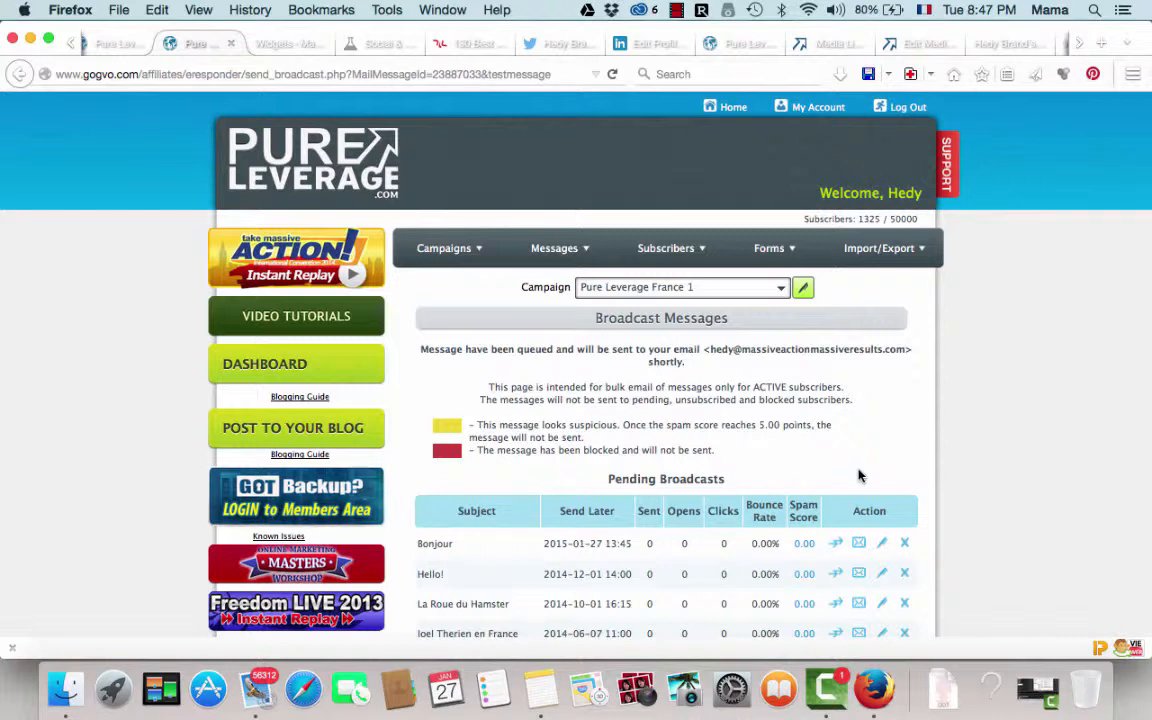
pyautogui.moveTo(444, 250)
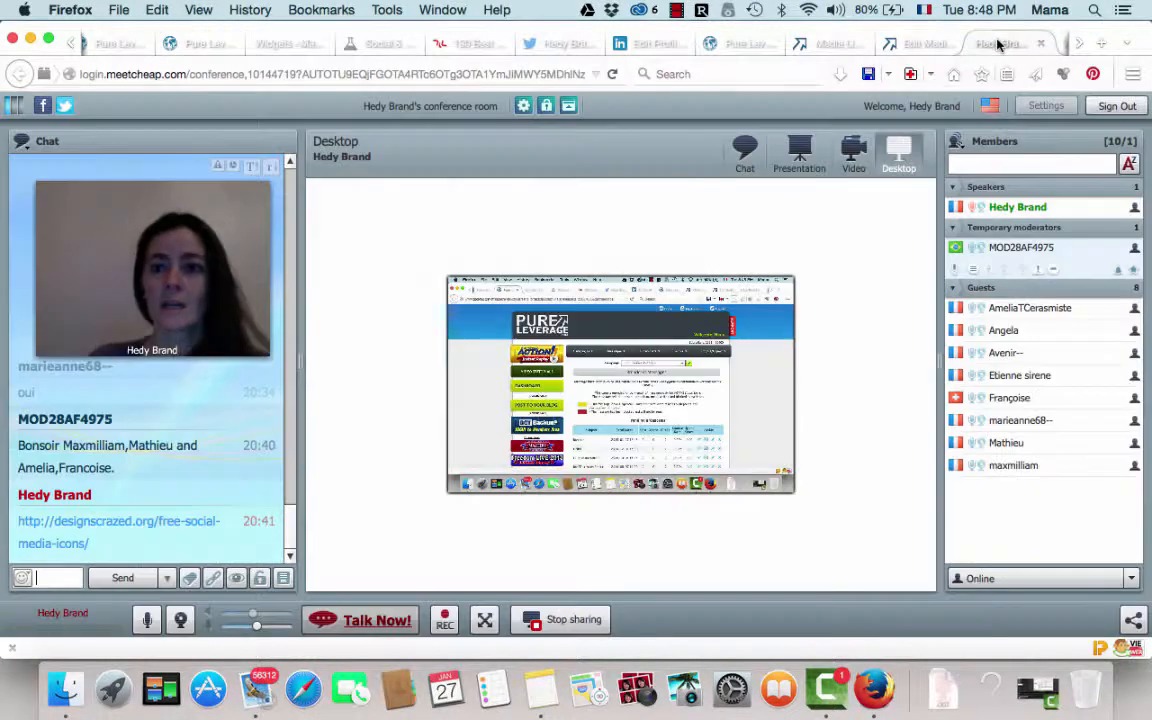
# - Go through the conference room to Mail, examine the open email's photo and social-icon signature, and return to the conference room
pyautogui.click(997, 44)
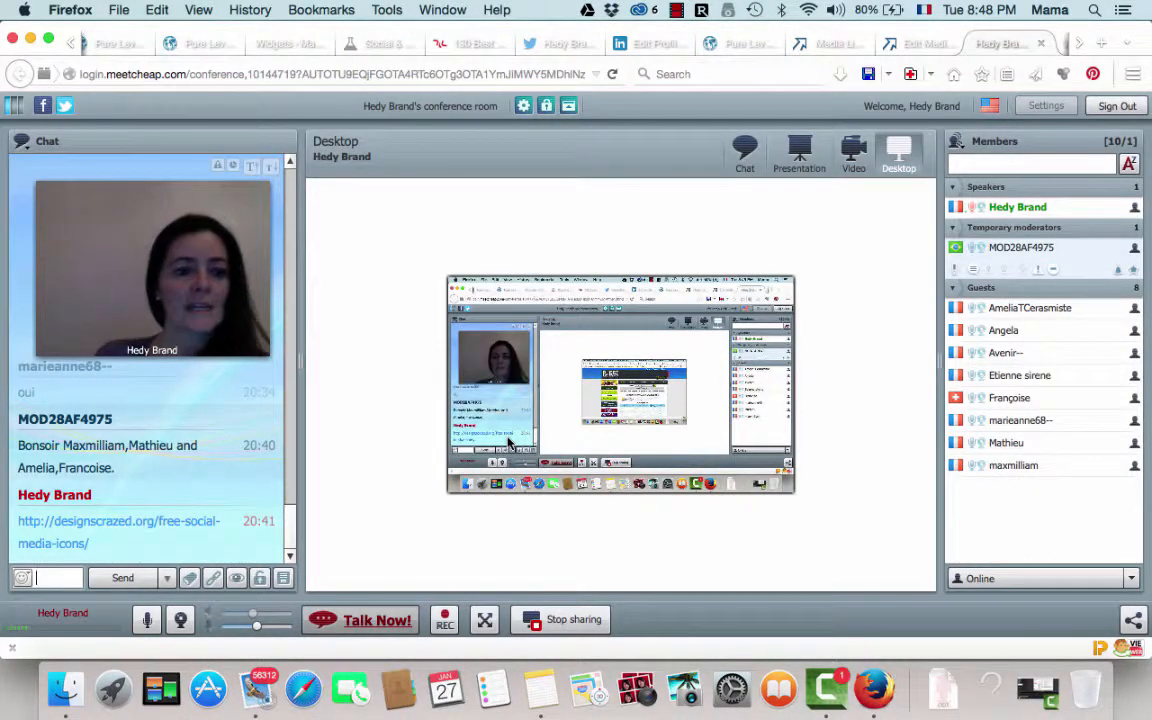
pyautogui.click(258, 690)
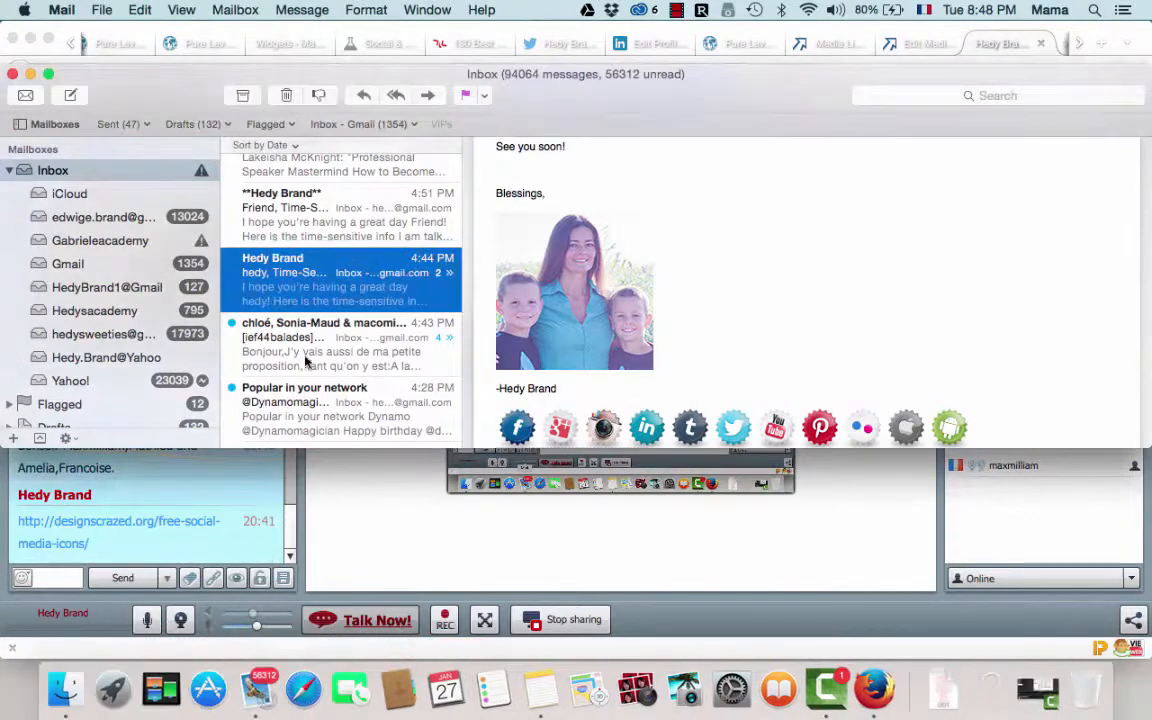
pyautogui.scroll(-5, 313, 380)
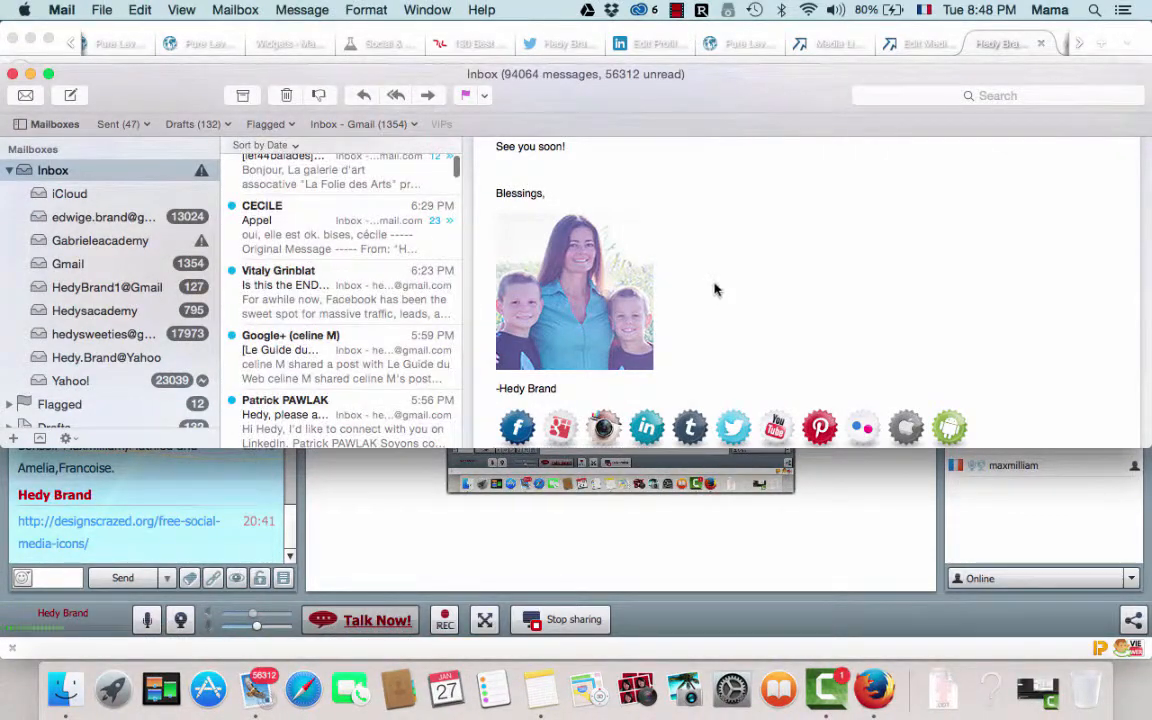
pyautogui.scroll(6, 715, 288)
pyautogui.scroll(-3, 715, 288)
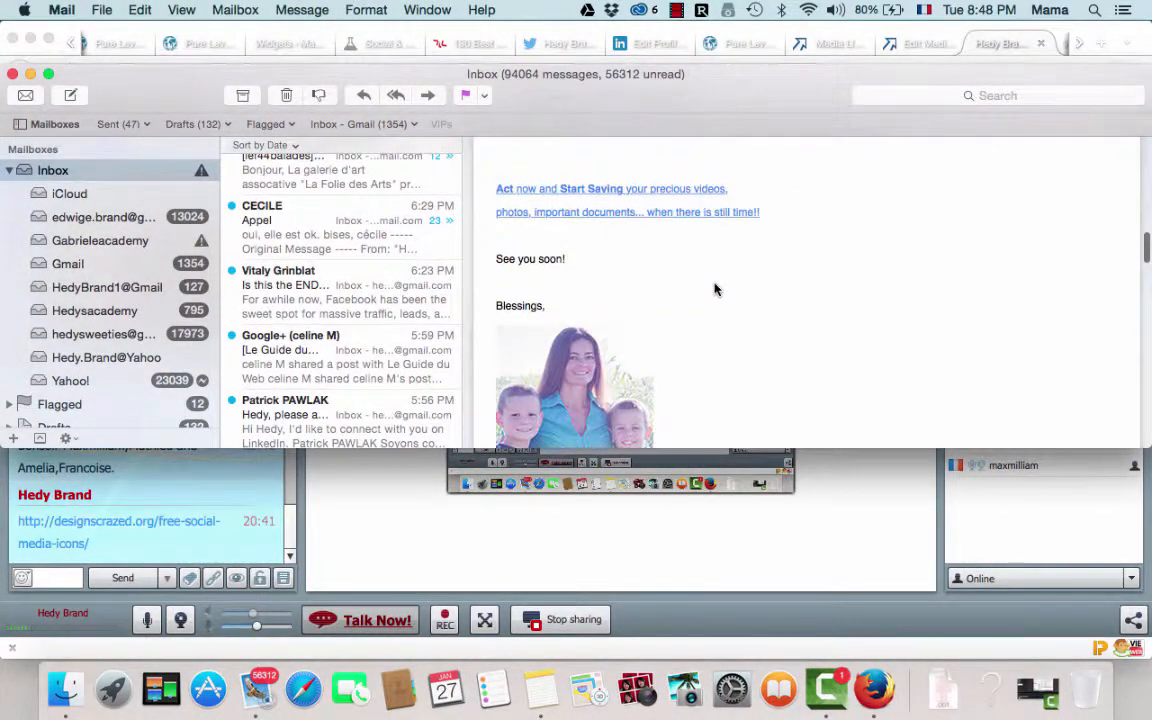
pyautogui.scroll(10, 715, 288)
pyautogui.scroll(-8, 715, 288)
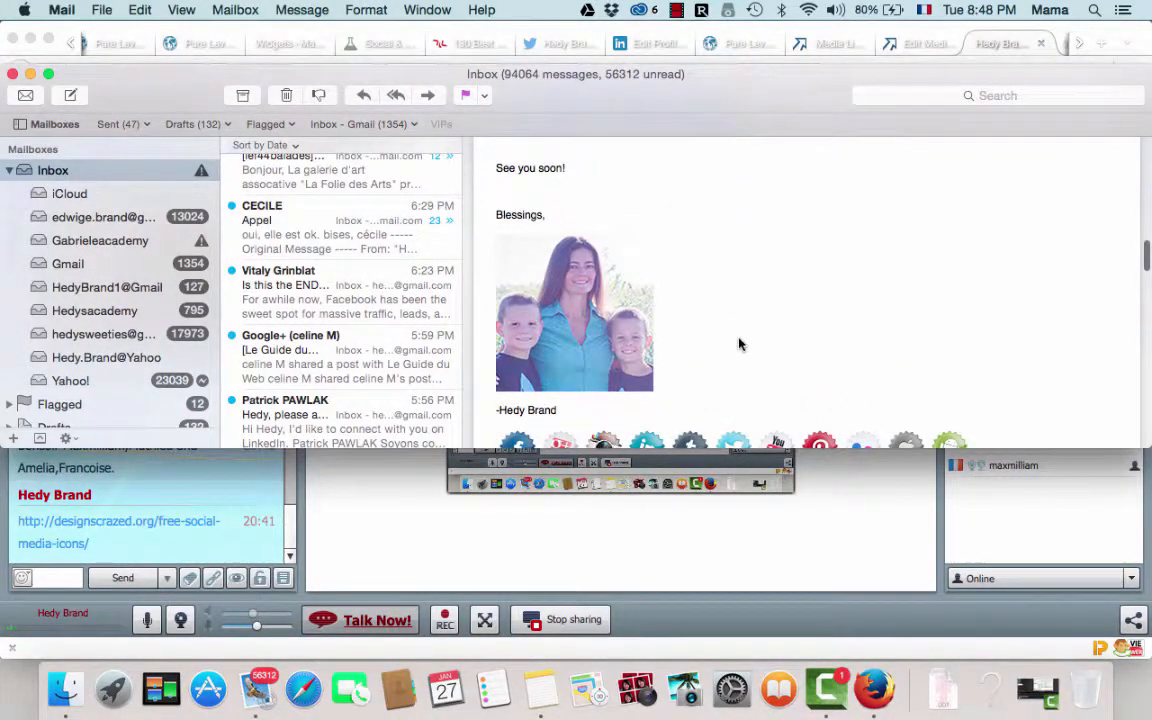
pyautogui.scroll(-2, 740, 342)
pyautogui.click(452, 550)
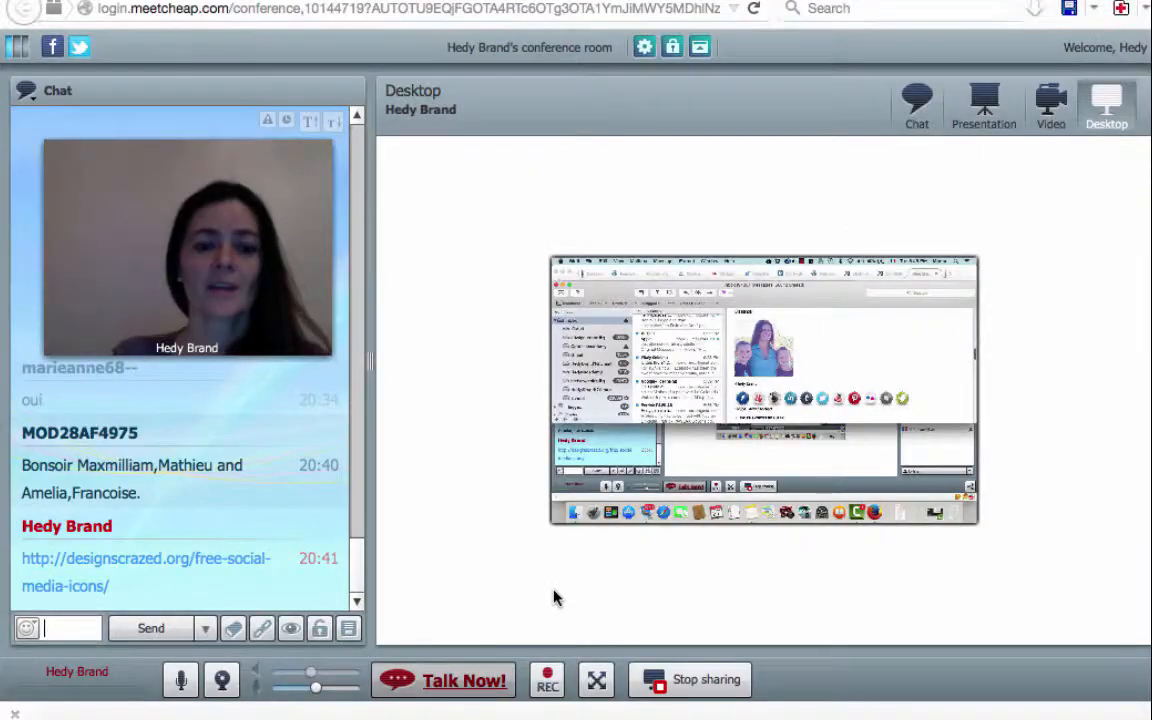